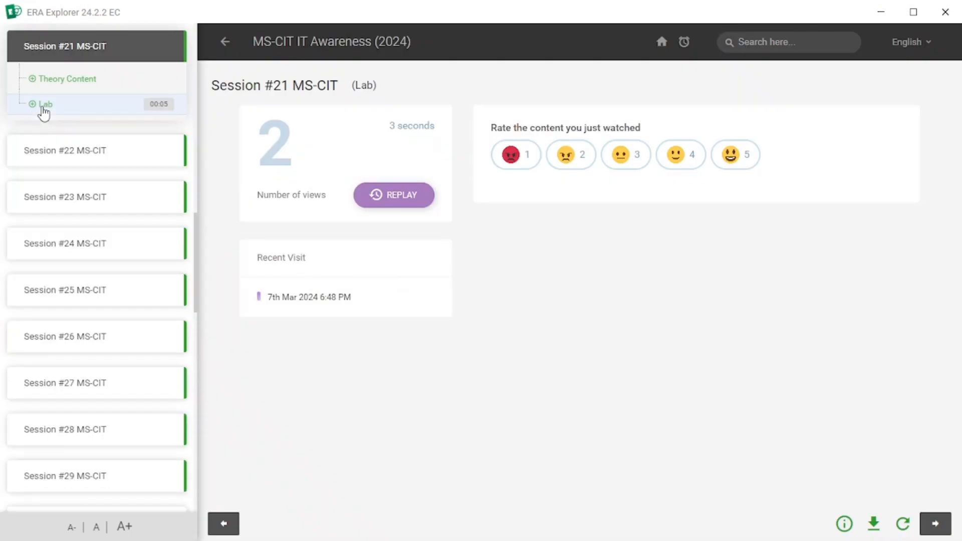
- Open Typing Practice in the Session #21 lab and start a new exam attempt
click(43, 106)
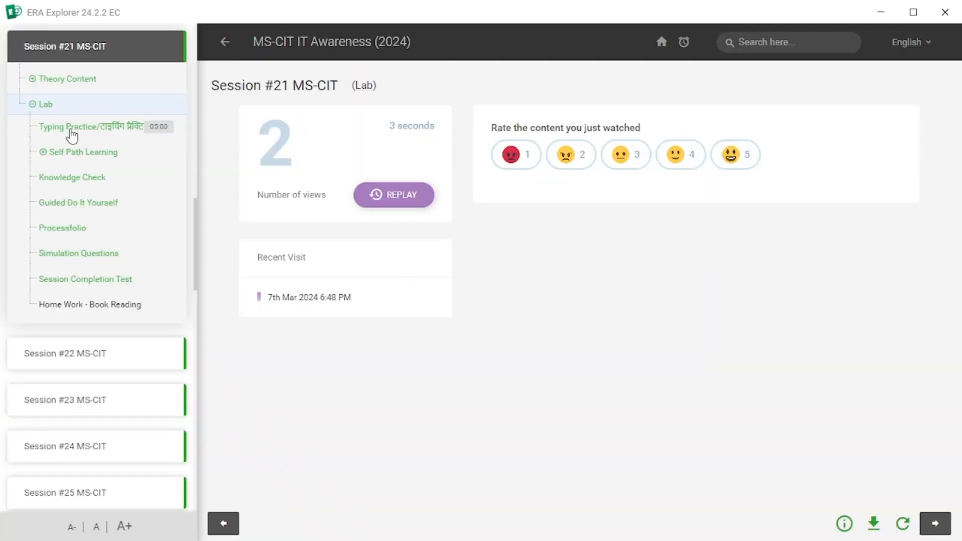
click(71, 128)
click(619, 248)
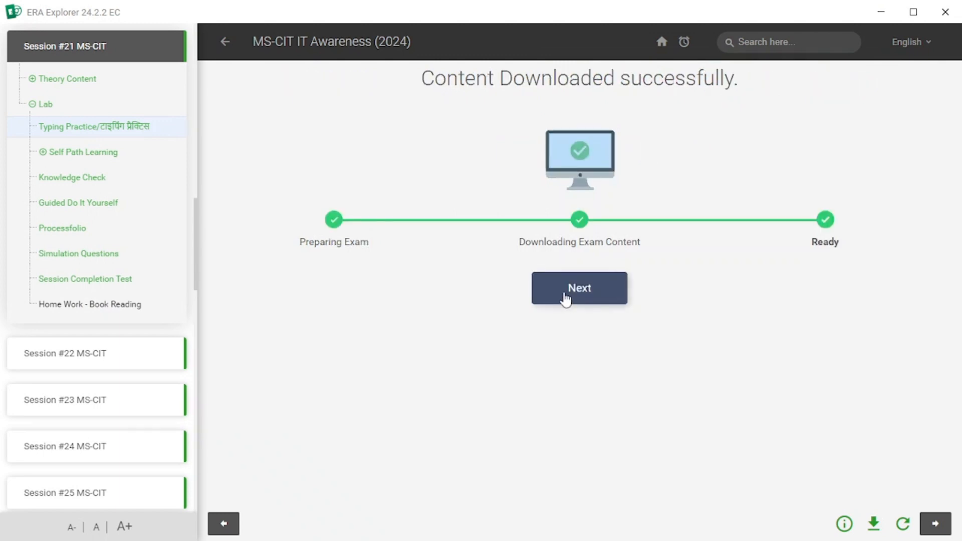
click(566, 298)
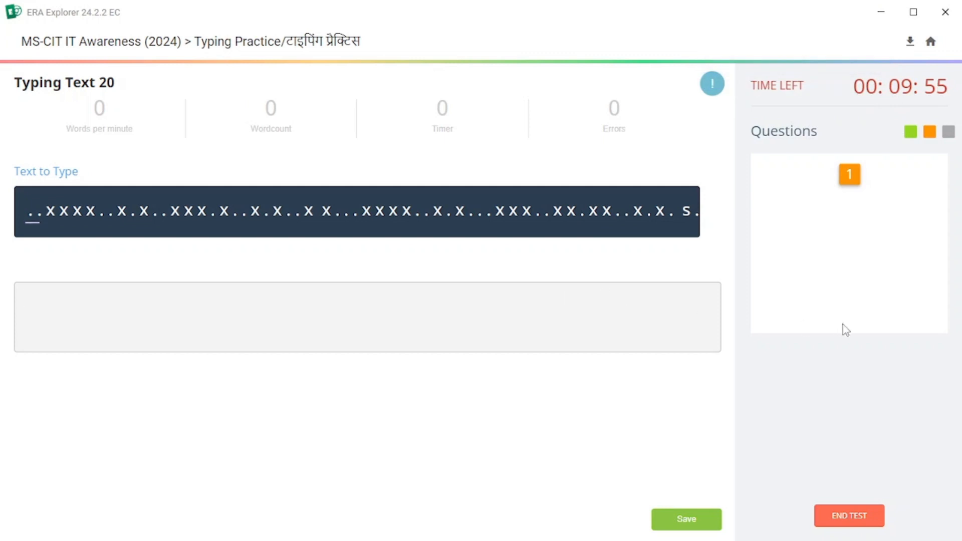
- Enter "..xxxx.." as the typing practice text, save the attempt and dismiss the score summary
text(..)
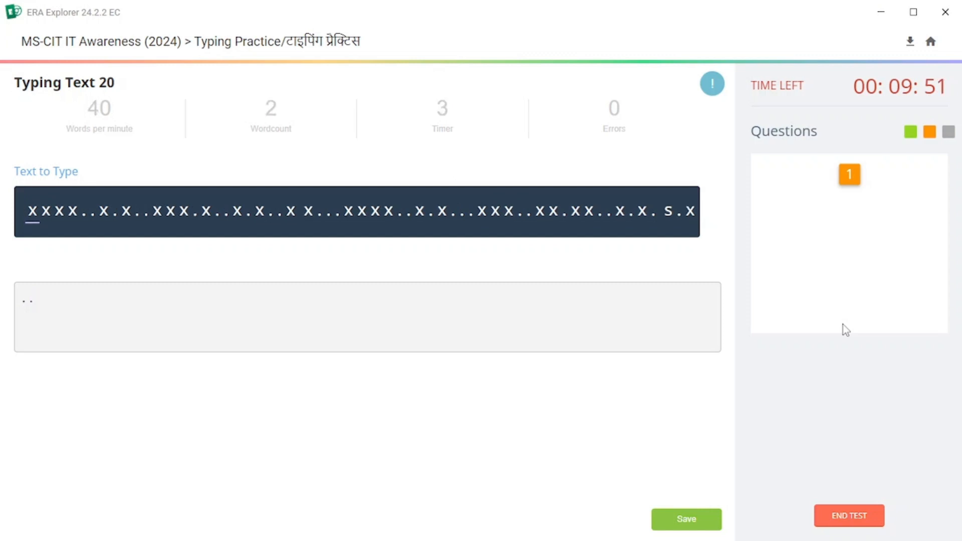
text( X  )
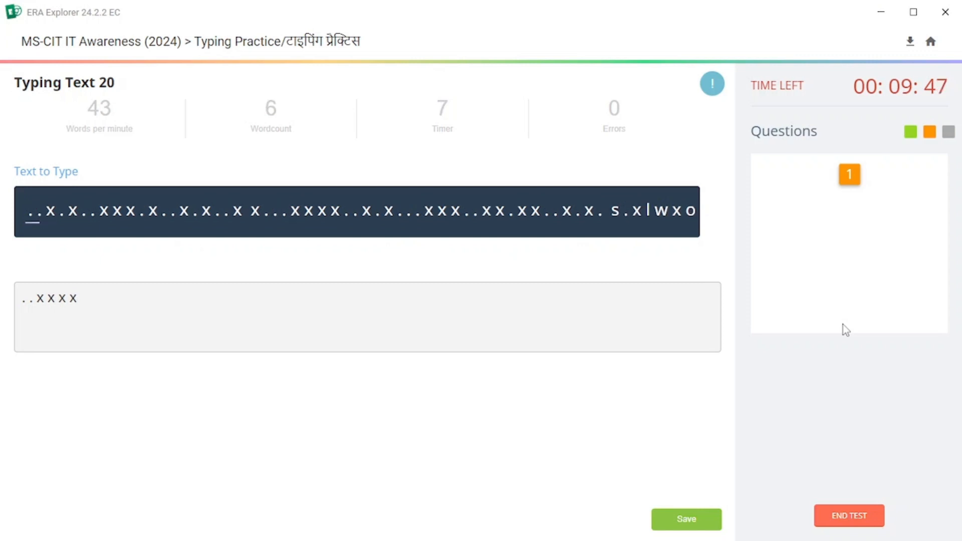
text( .)
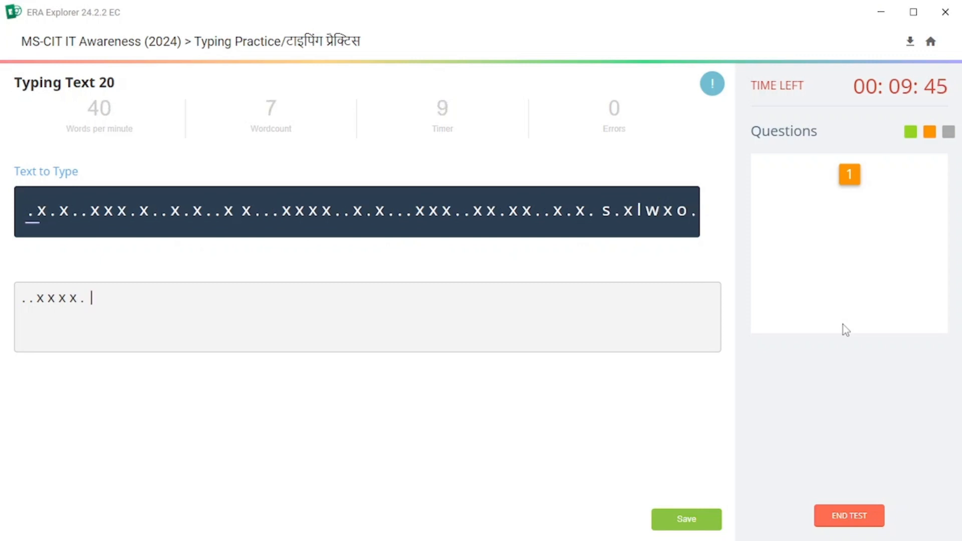
text(.)
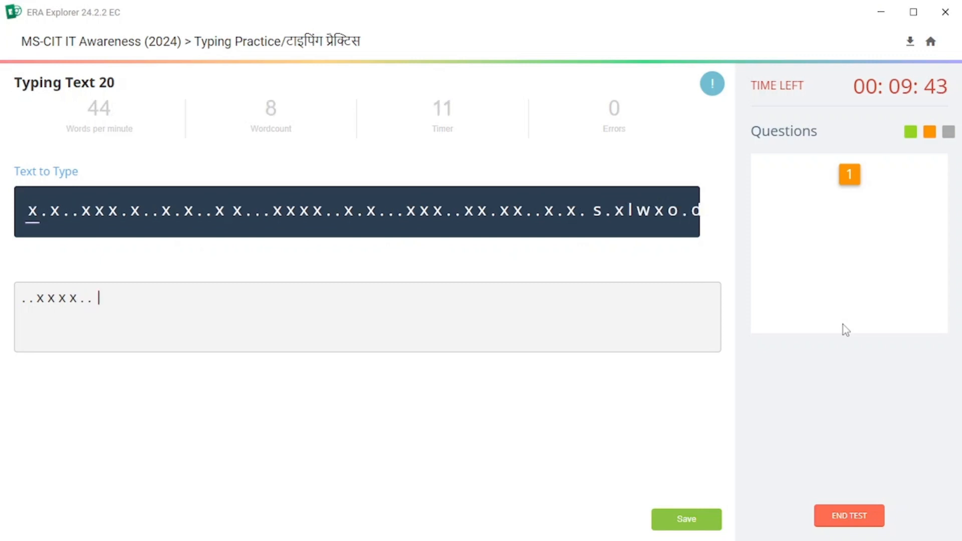
click(682, 518)
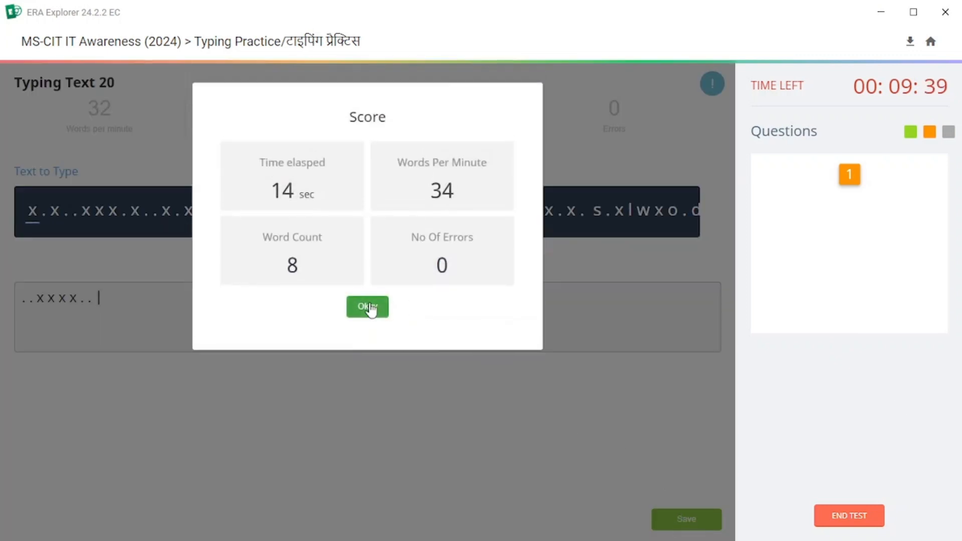
click(370, 307)
- End the typing practice test, confirming it with the phrase "End Exam", and acknowledge the closing message
click(438, 359)
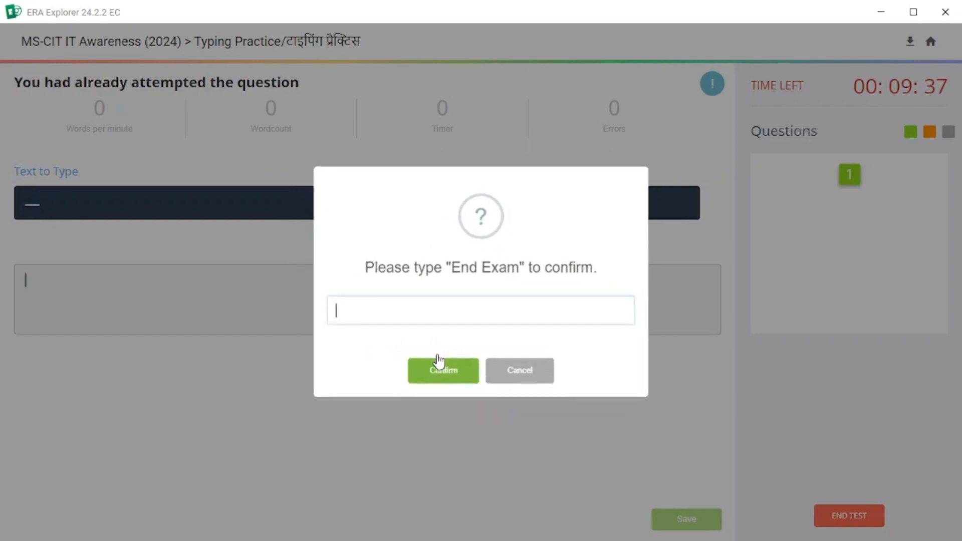
drag(451, 269, 522, 271)
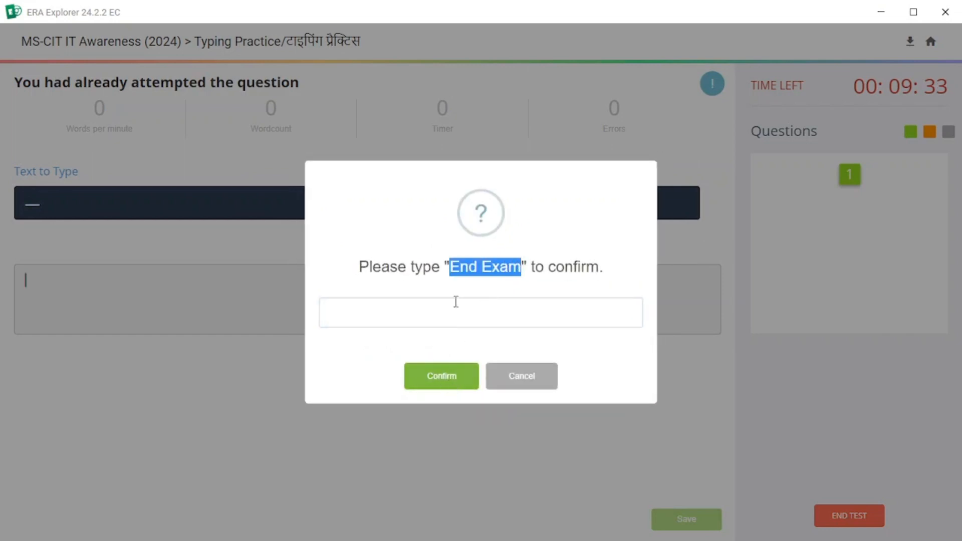
drag(472, 268, 351, 316)
click(451, 377)
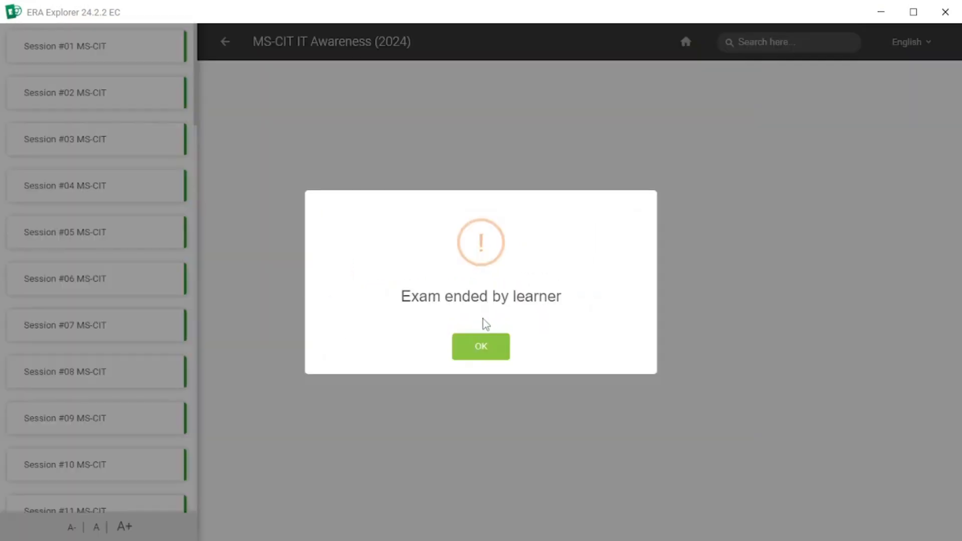
click(482, 347)
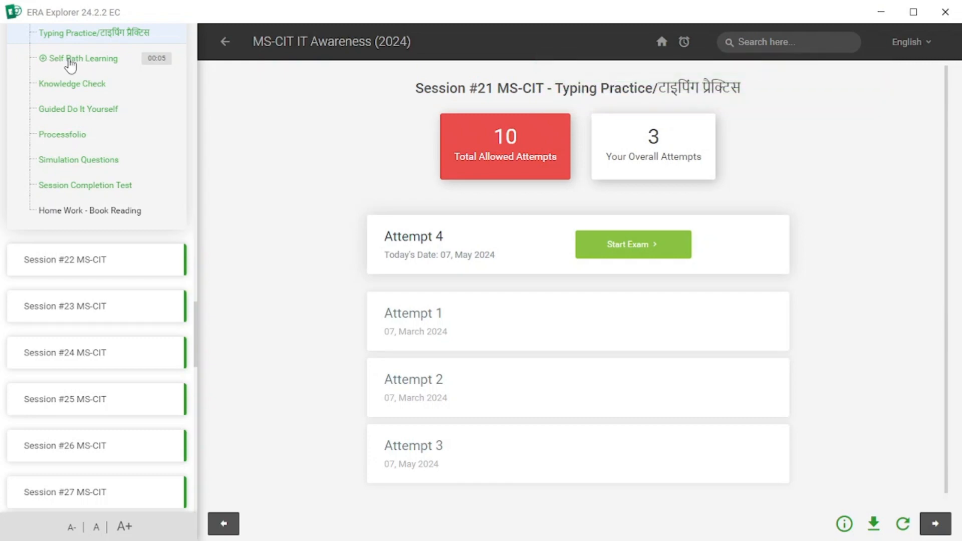
- Replay Session #21's Self Path Learning and start the steps of the Views, Immersive, Show, Windows, Zoom and Macros Group topic
click(74, 60)
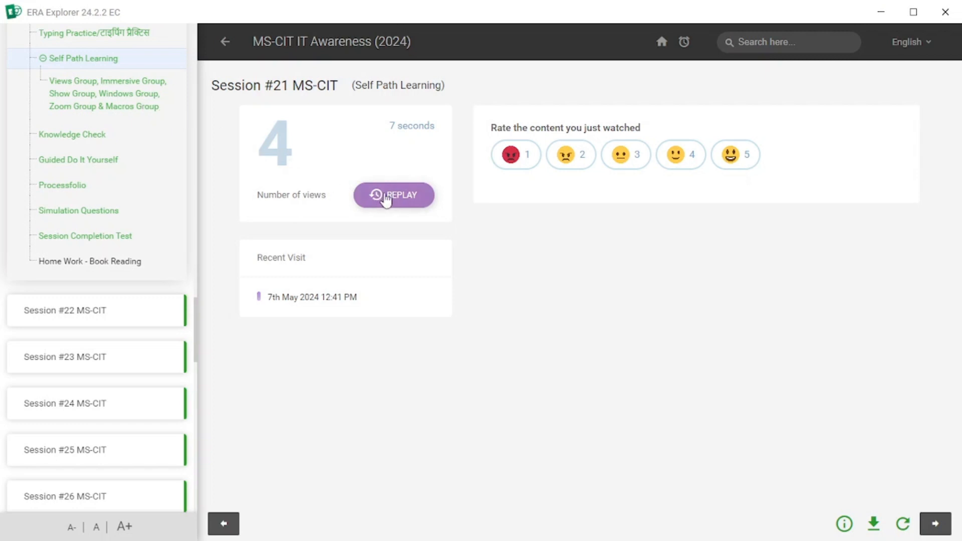
click(387, 197)
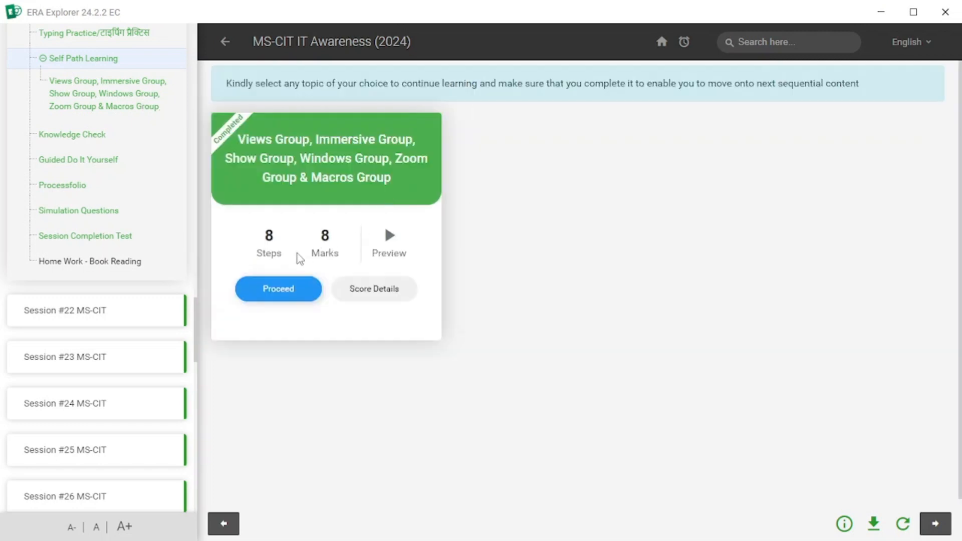
click(271, 289)
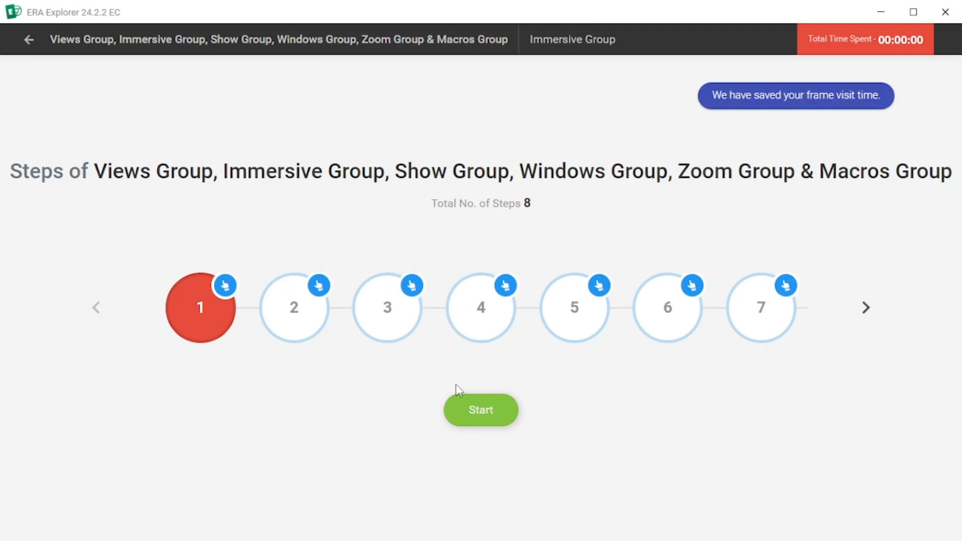
click(479, 409)
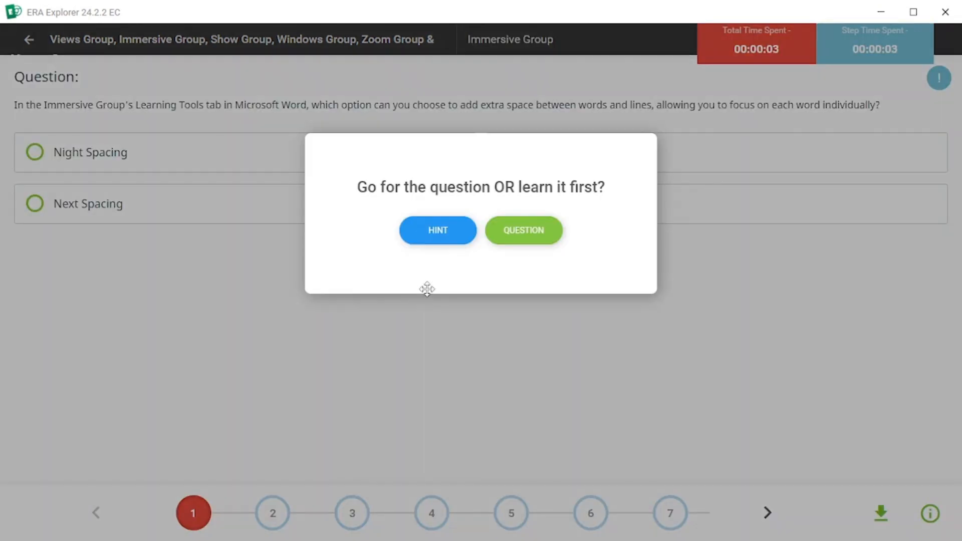
- Skip the hint, submit "Text Spacing" for the Learning Tools word-and-line spacing question, and continue to step 2
click(521, 239)
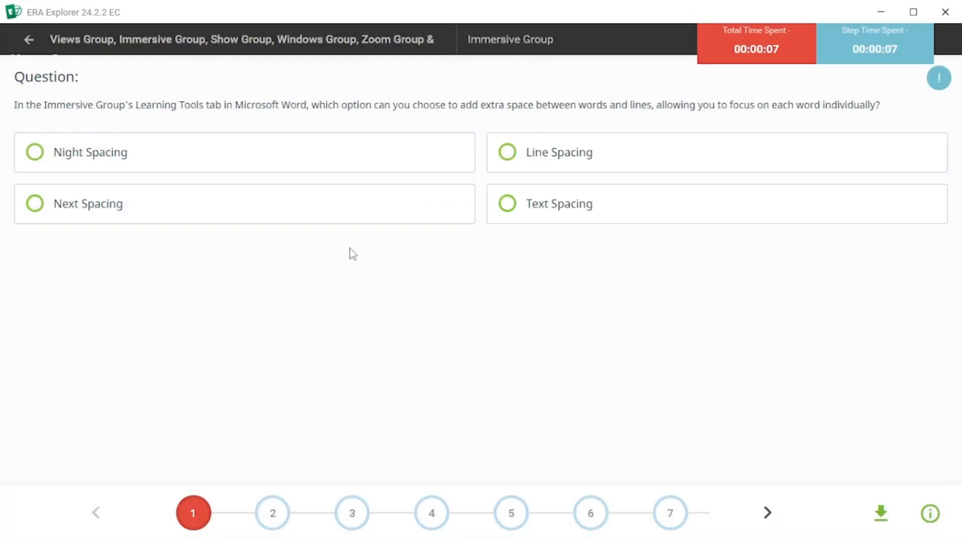
click(512, 211)
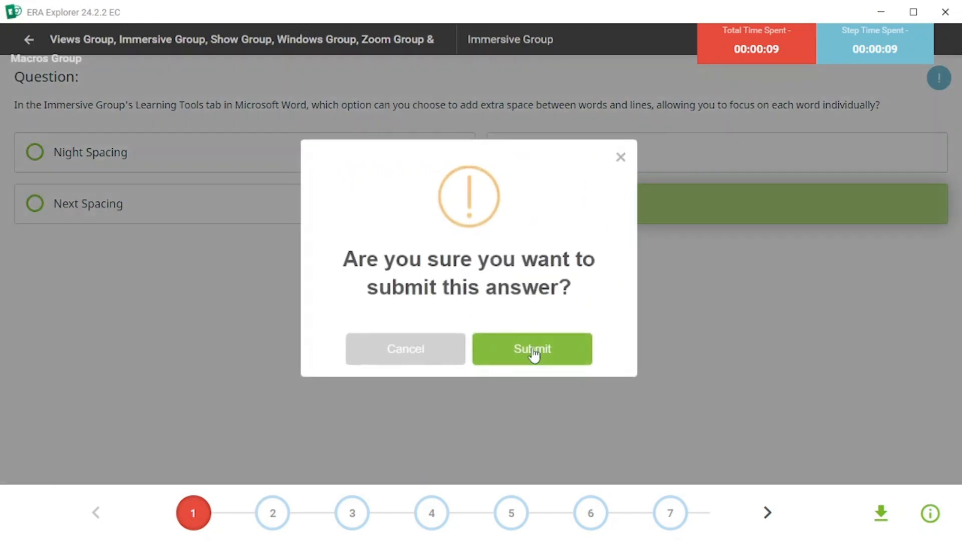
click(534, 355)
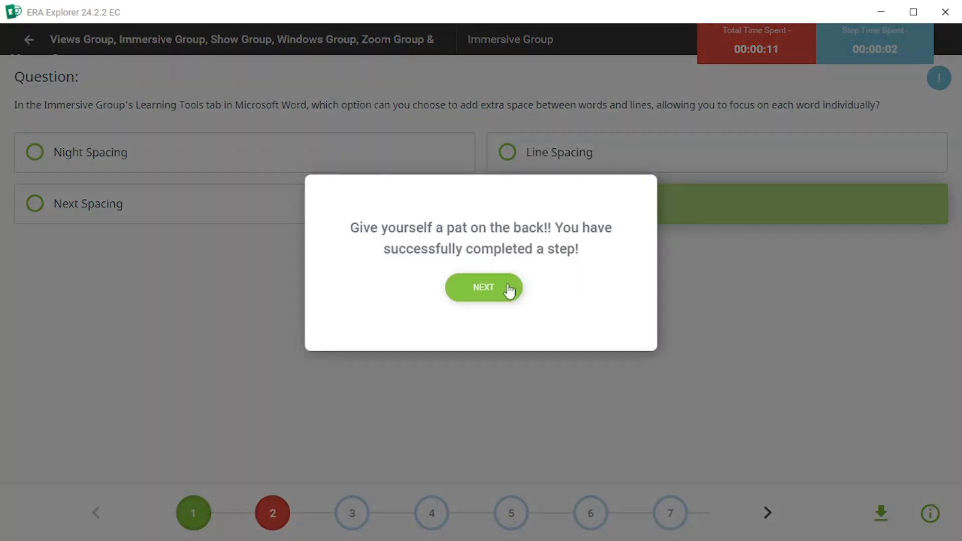
click(510, 290)
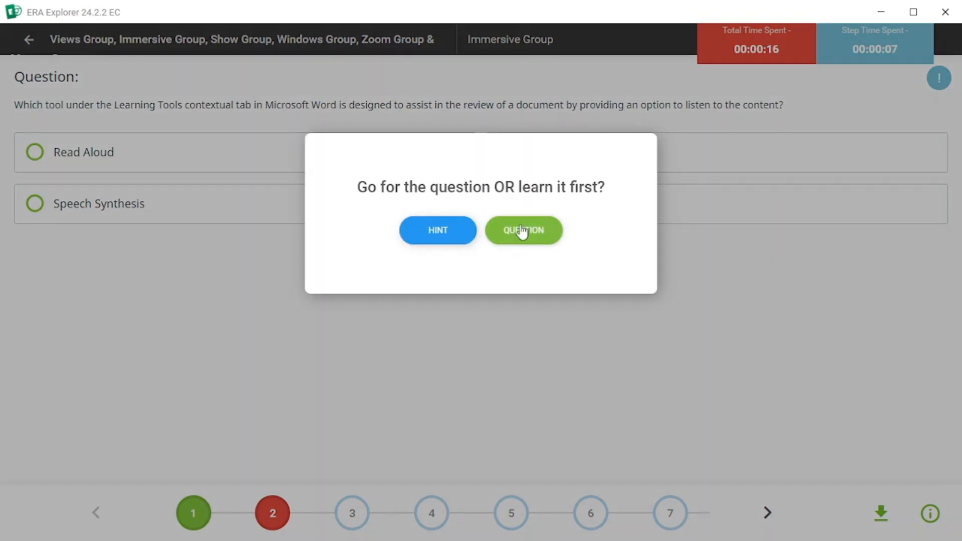
- Skip the hint, submit "Read Aloud" for the question about listening to document content, and continue to step 3
click(520, 231)
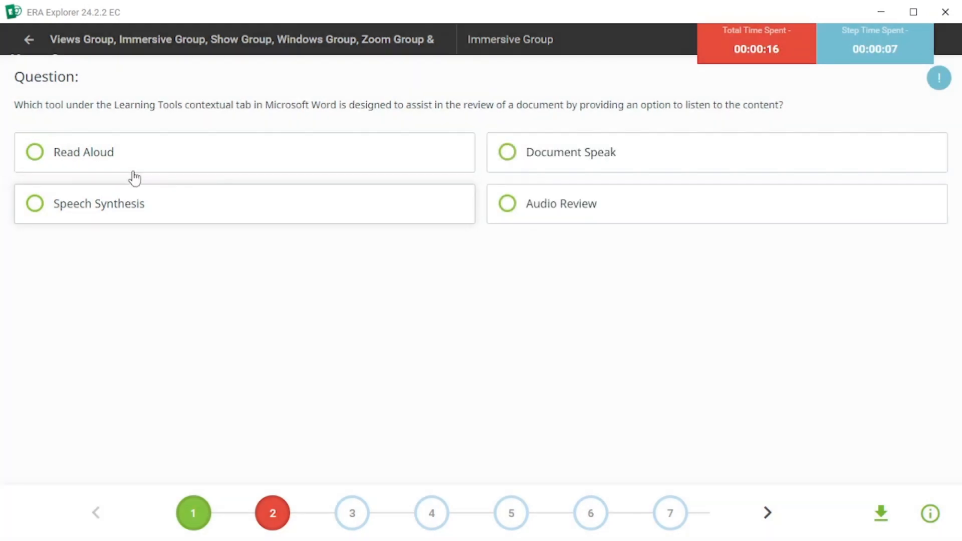
click(132, 160)
click(523, 351)
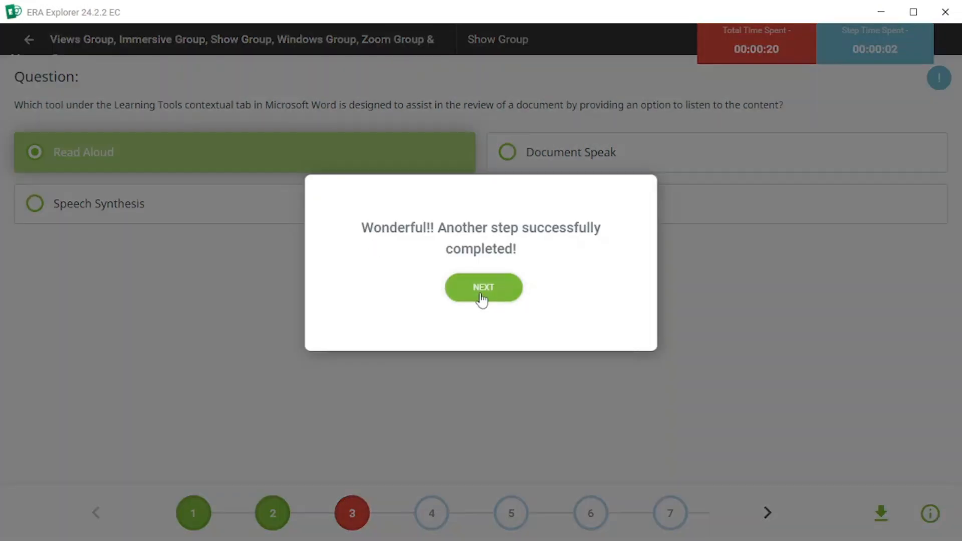
click(482, 296)
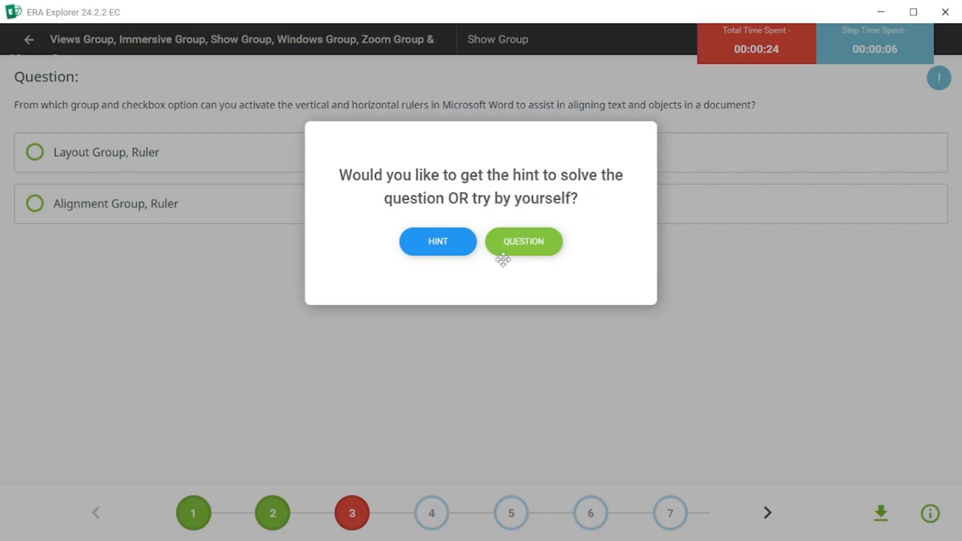
- Skip the hint, submit "Show Group, Ruler" for the question about activating the rulers, and continue to step 4
click(511, 246)
click(550, 157)
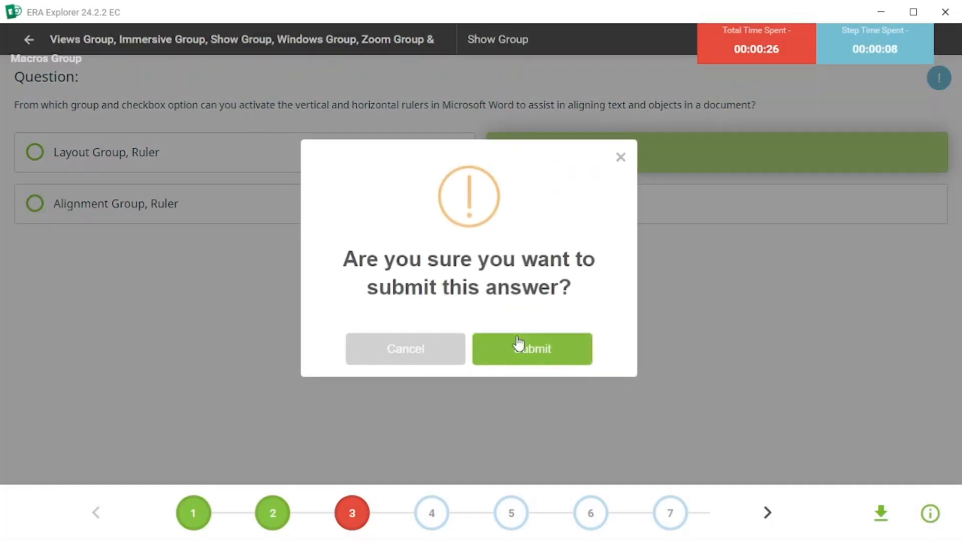
click(518, 341)
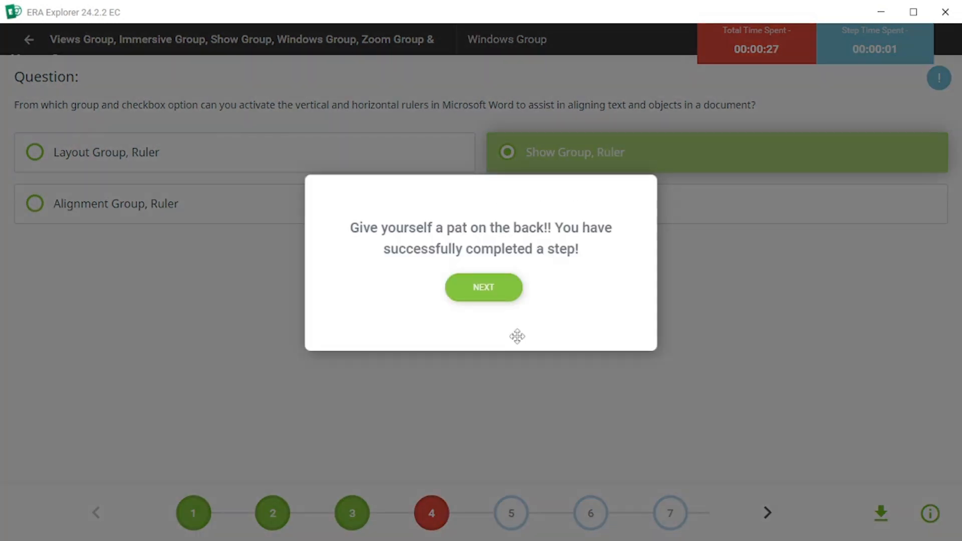
click(494, 295)
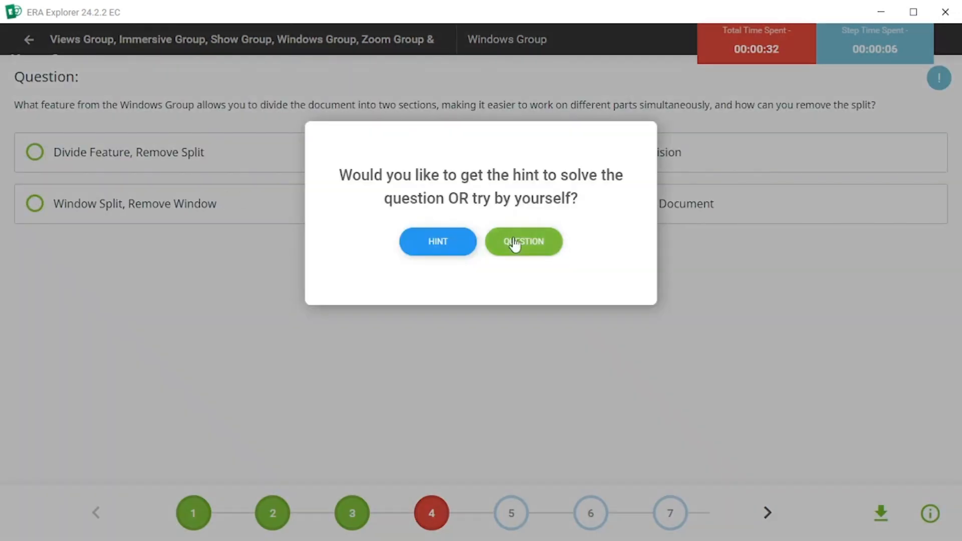
- Skip the hint, submit "Window Split, Remove Window" for the document-splitting question, and continue to step 5
click(515, 242)
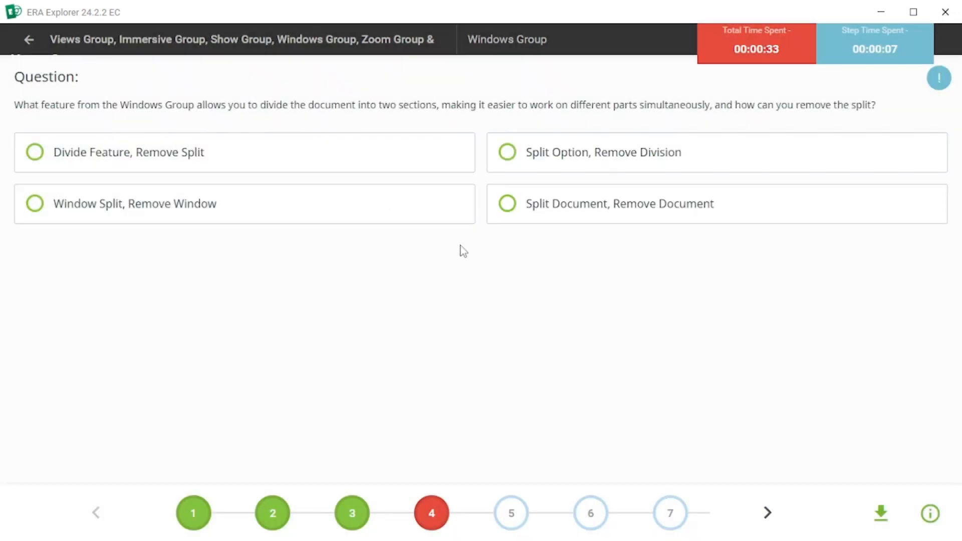
click(115, 211)
click(535, 352)
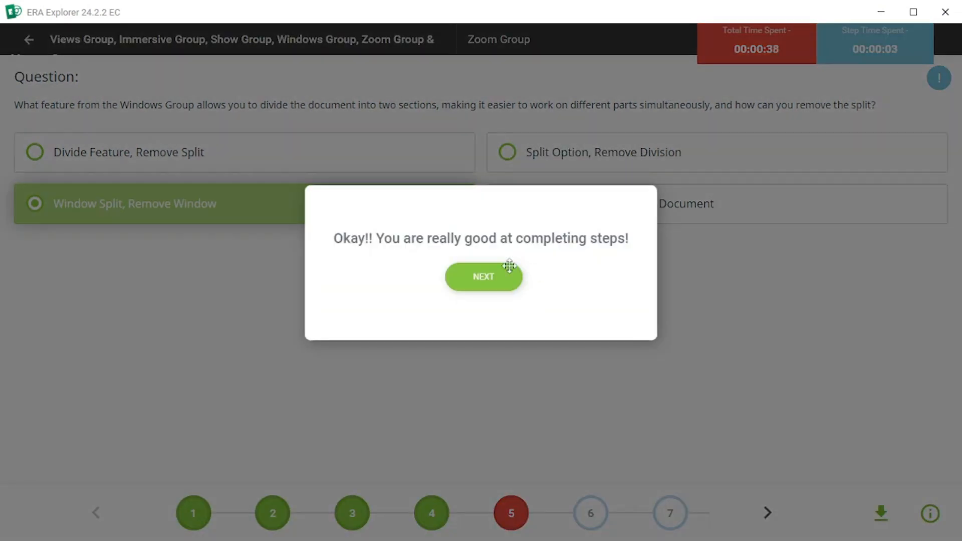
click(480, 283)
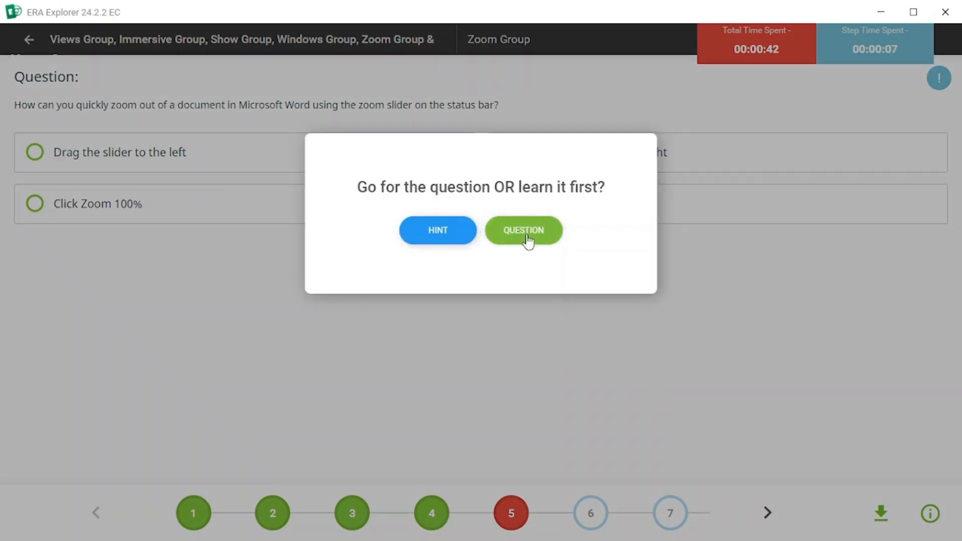
- Skip the hint, submit the answer of moving the slider to the left for the zoom-out question, and continue to step 6
click(526, 237)
click(206, 172)
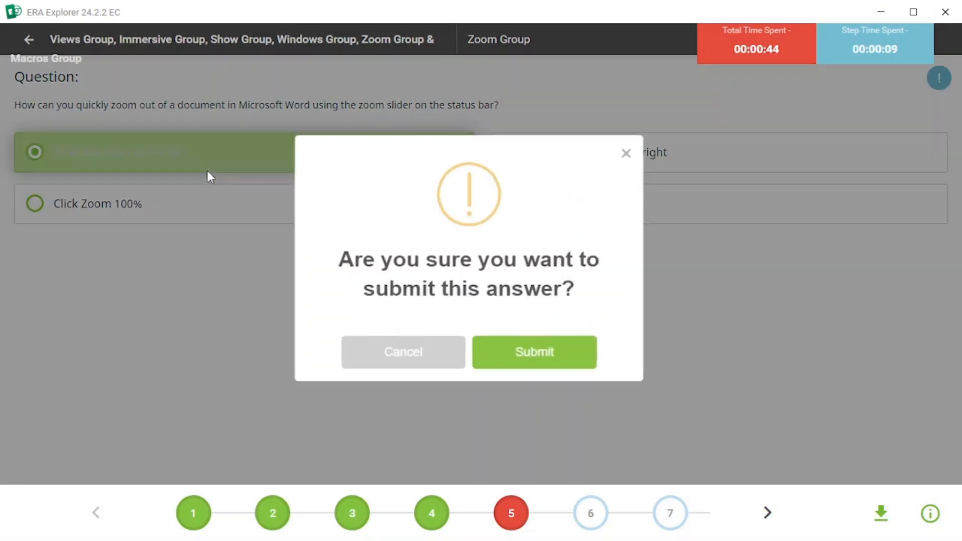
click(533, 348)
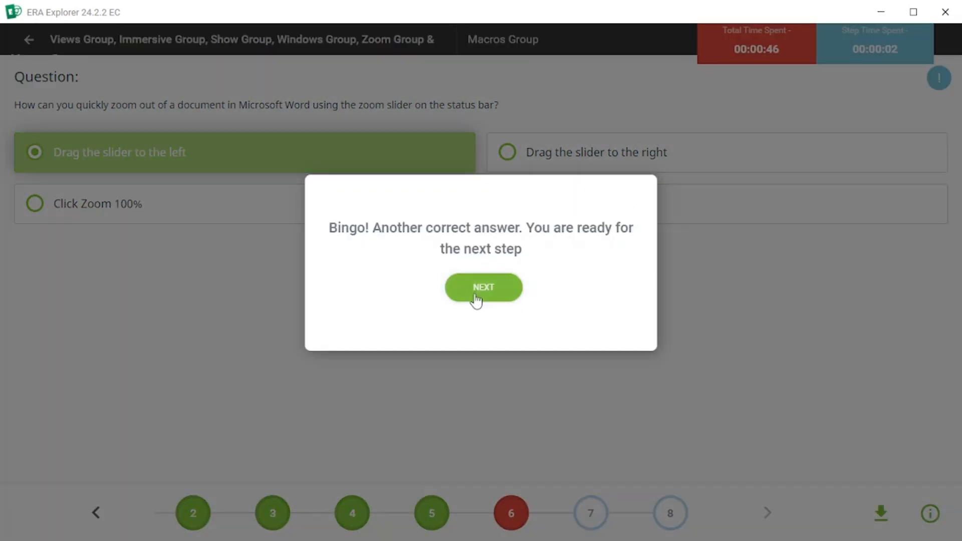
click(477, 301)
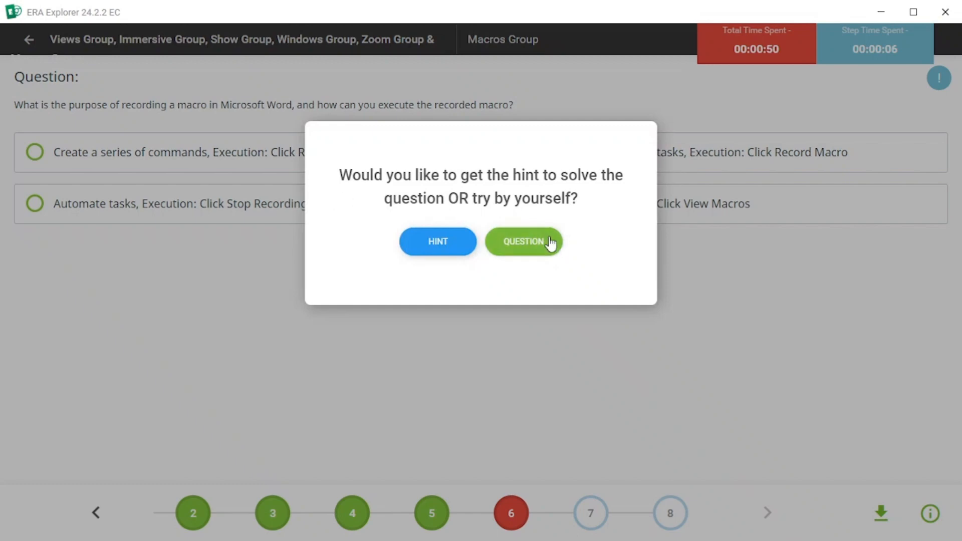
- Skip the hint, submit the "Automate tasks" answer with Stop Recording execution for the macro question, and continue to step 7
click(552, 243)
click(257, 210)
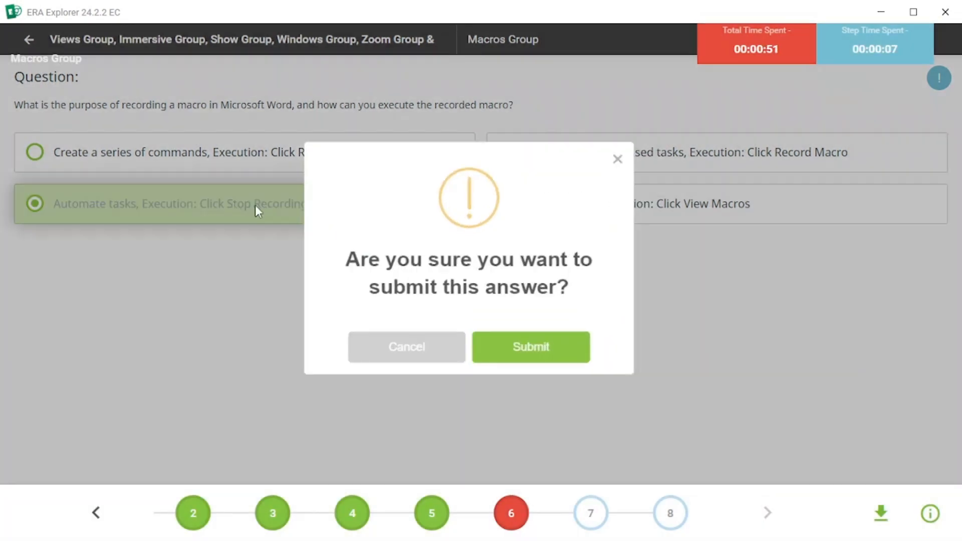
click(524, 353)
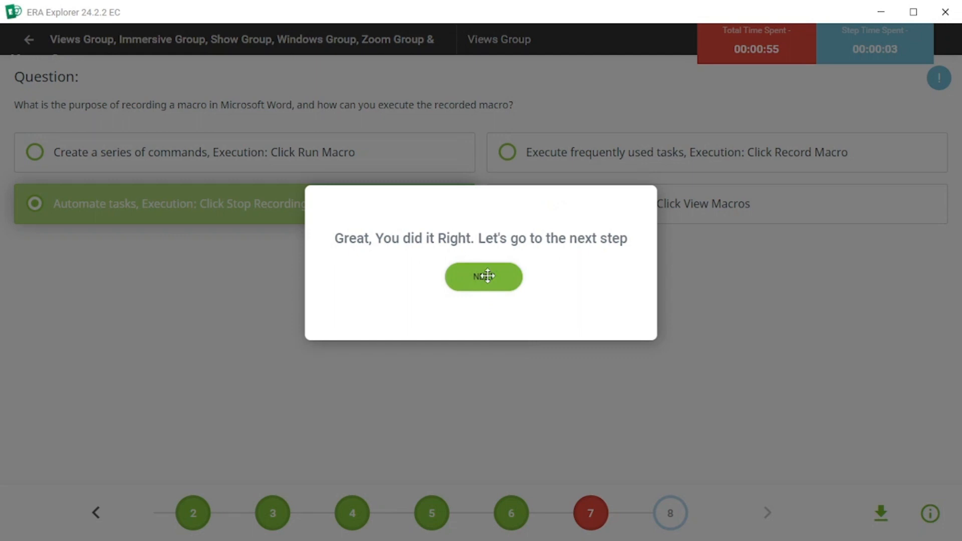
click(484, 276)
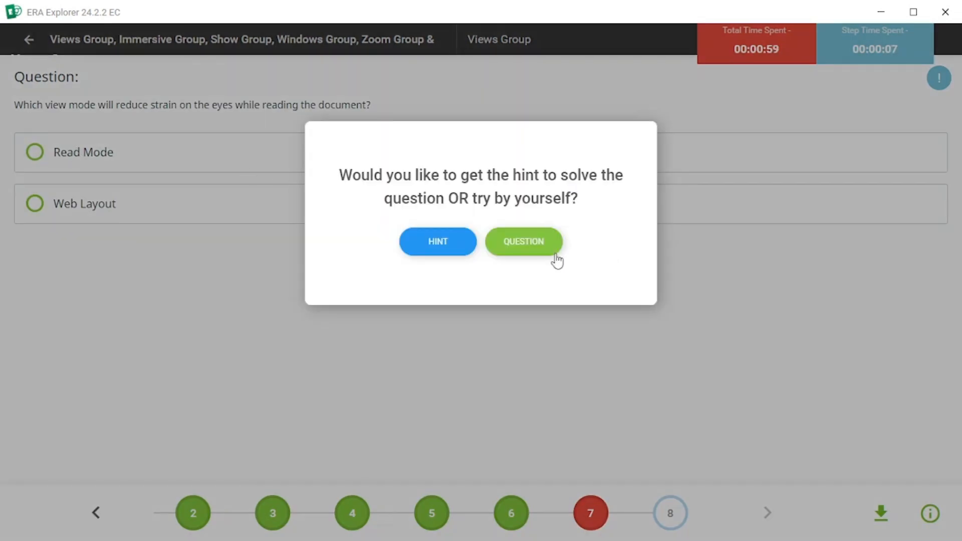
- Skip the hint, submit "Read Mode" for the question about reducing eye strain, and continue to step 8
click(552, 252)
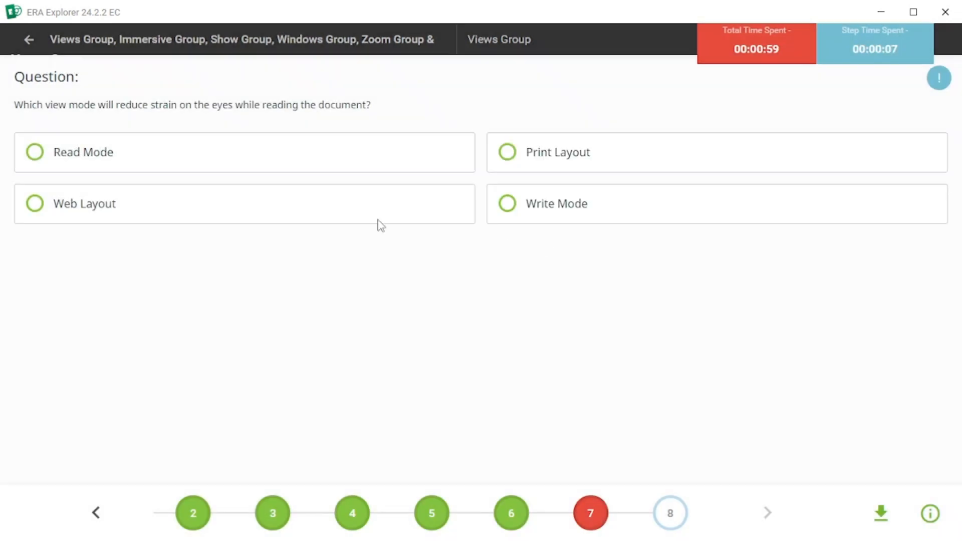
click(125, 164)
click(564, 356)
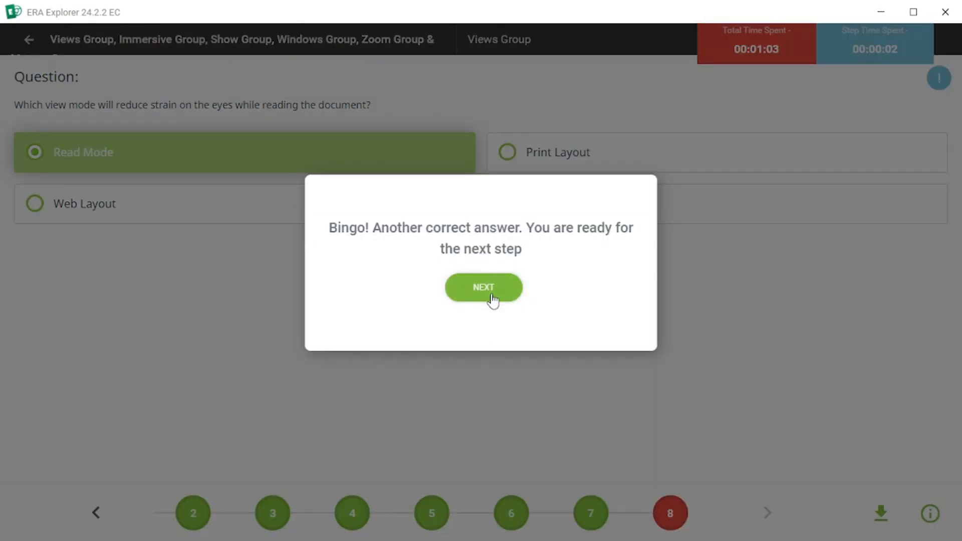
click(492, 300)
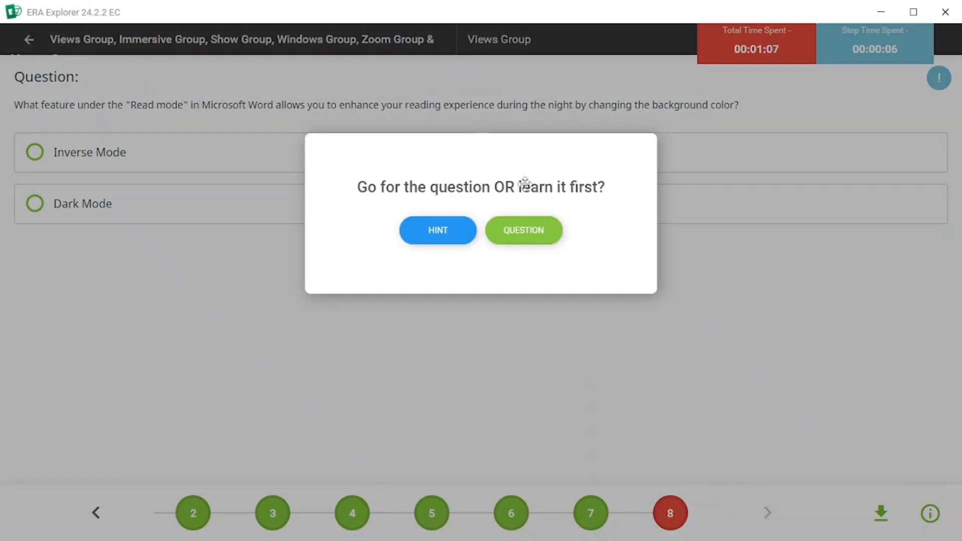
- Skip the hint, submit "Sepia Mode" for the night-reading background question, and finish the activity by returning to the home page
click(517, 231)
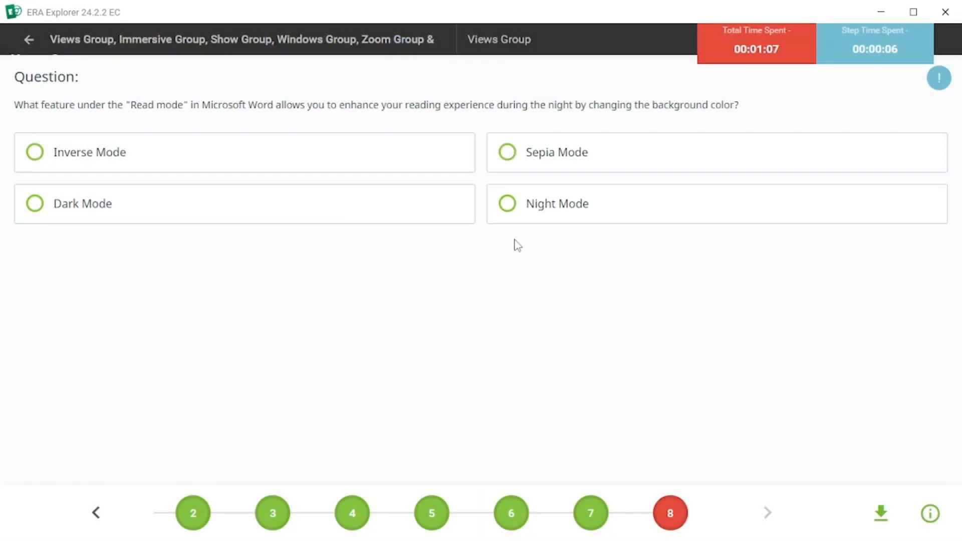
click(518, 156)
click(539, 346)
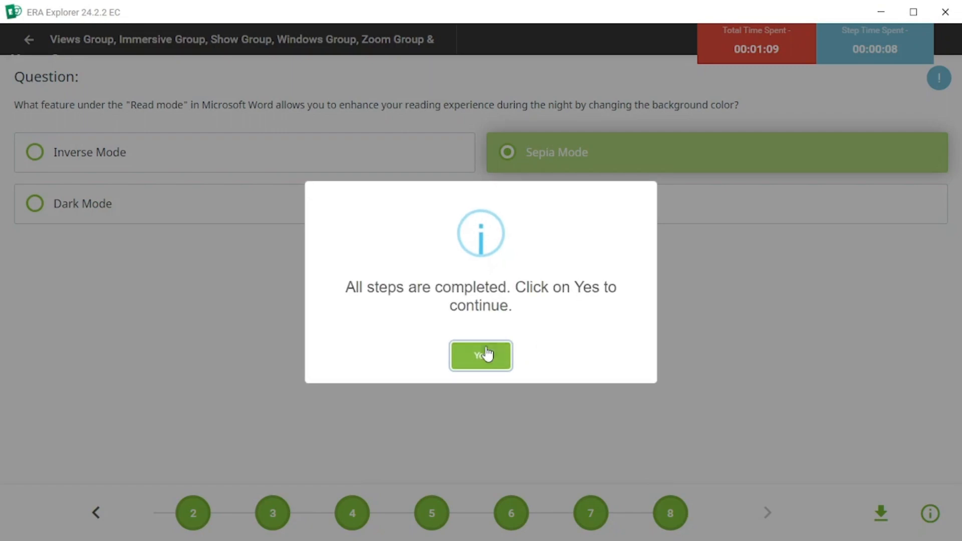
click(483, 355)
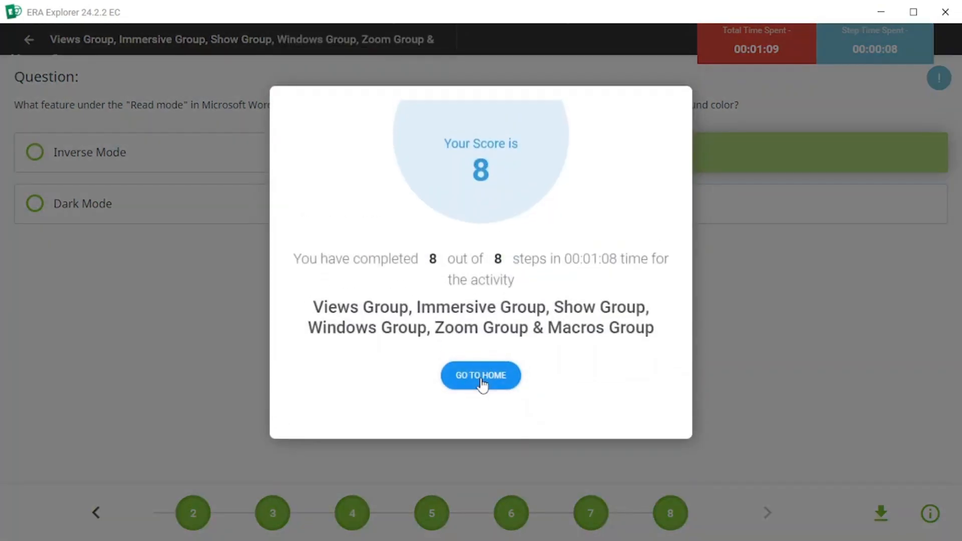
click(482, 379)
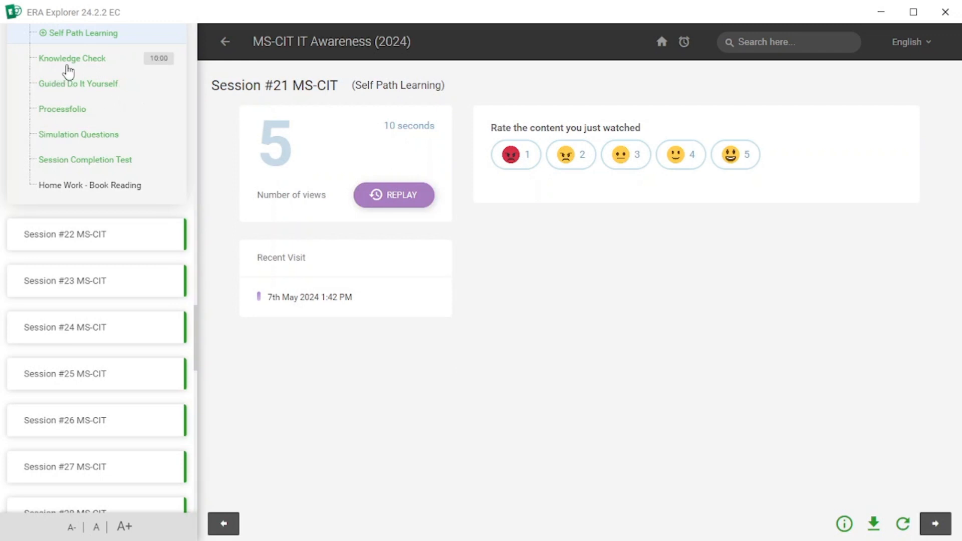
- Resume Knowledge Check attempt 3 and answer question 1 with remembering the lesson, organizing information, and studying or revising for exams
click(68, 73)
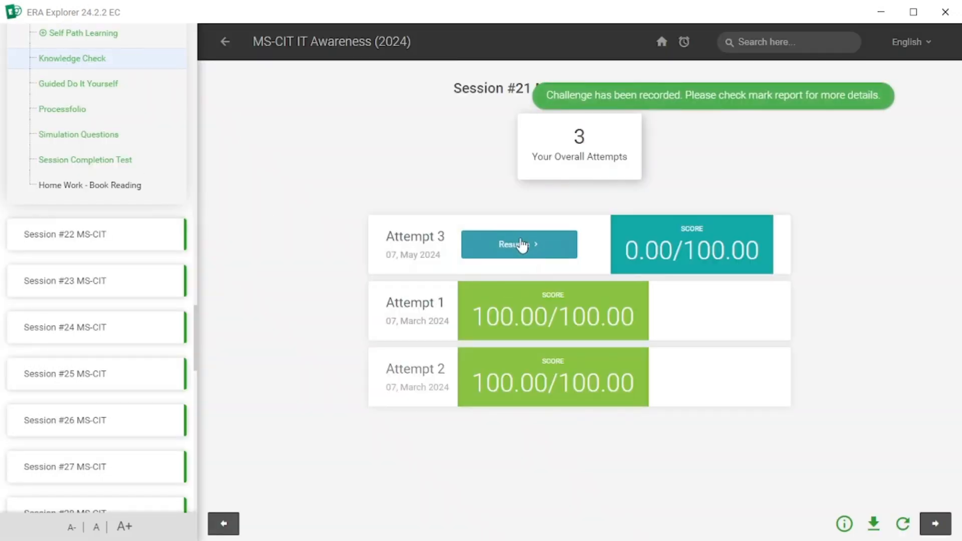
click(521, 244)
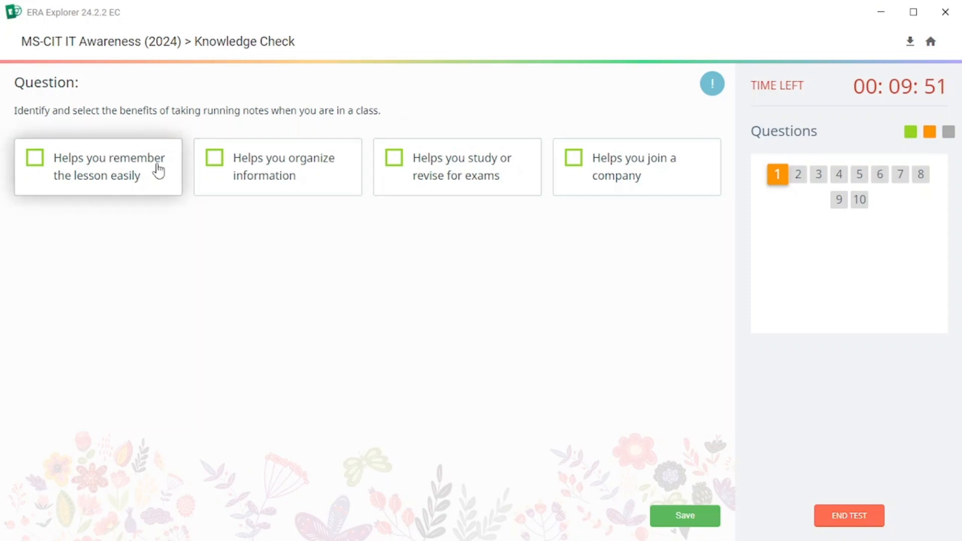
click(71, 173)
click(292, 179)
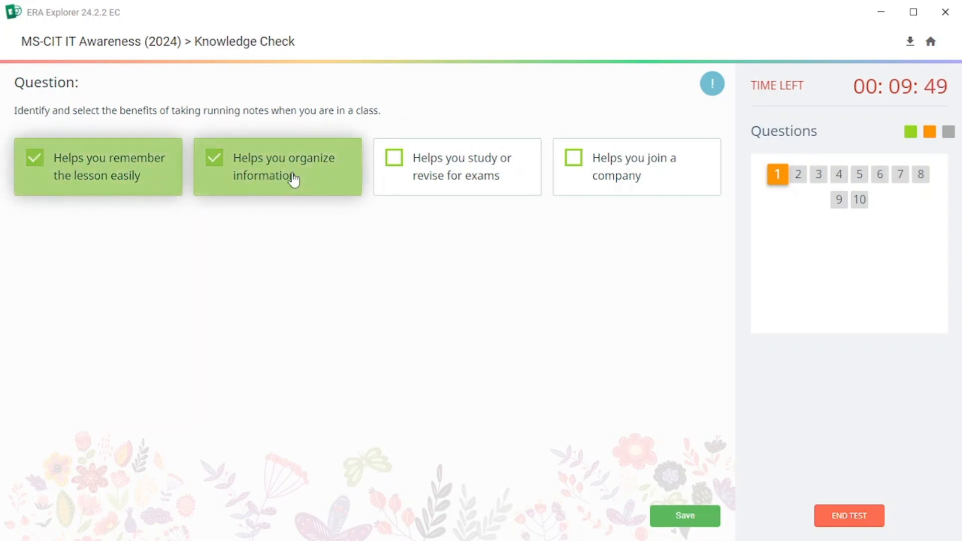
click(443, 174)
click(685, 523)
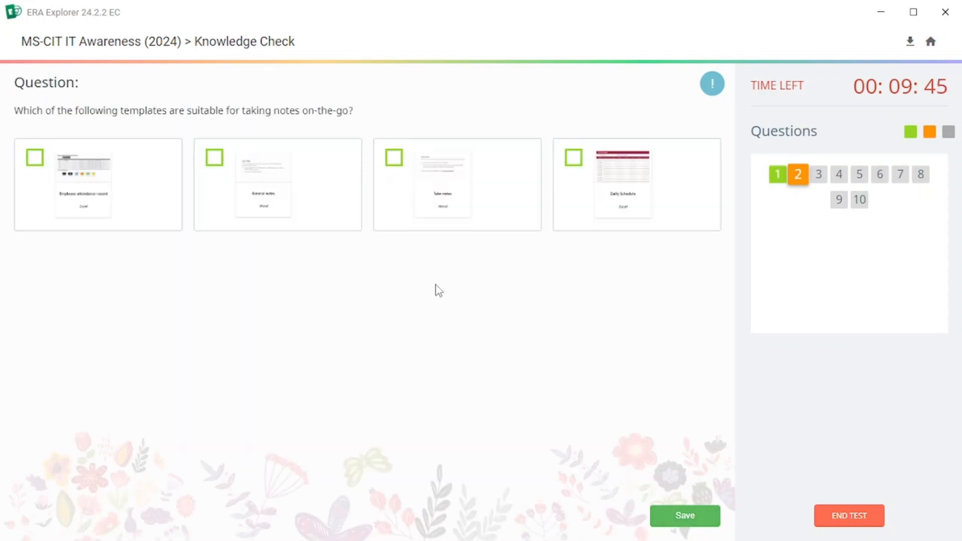
- Answer question 2 with the two Word note-taking templates and question 3 with "Save As"
click(216, 181)
click(393, 173)
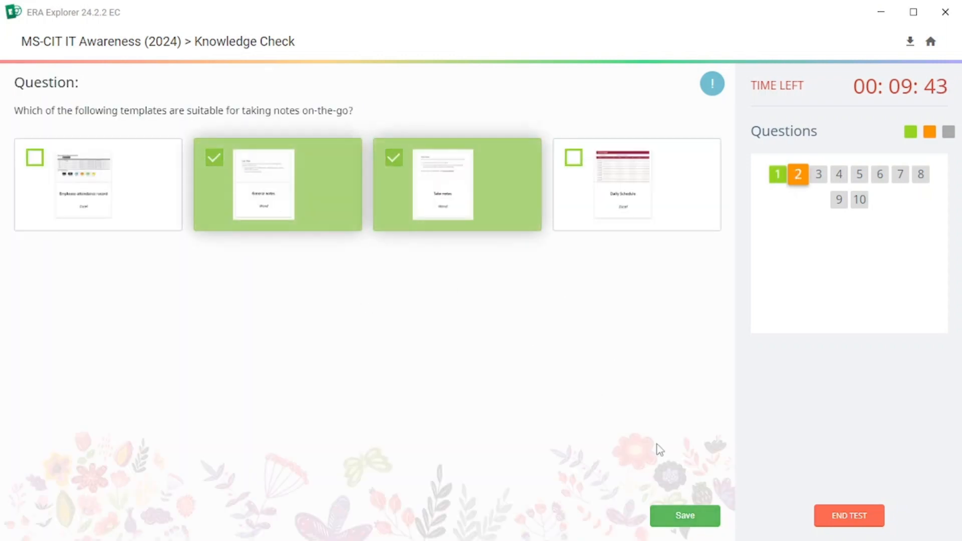
click(680, 520)
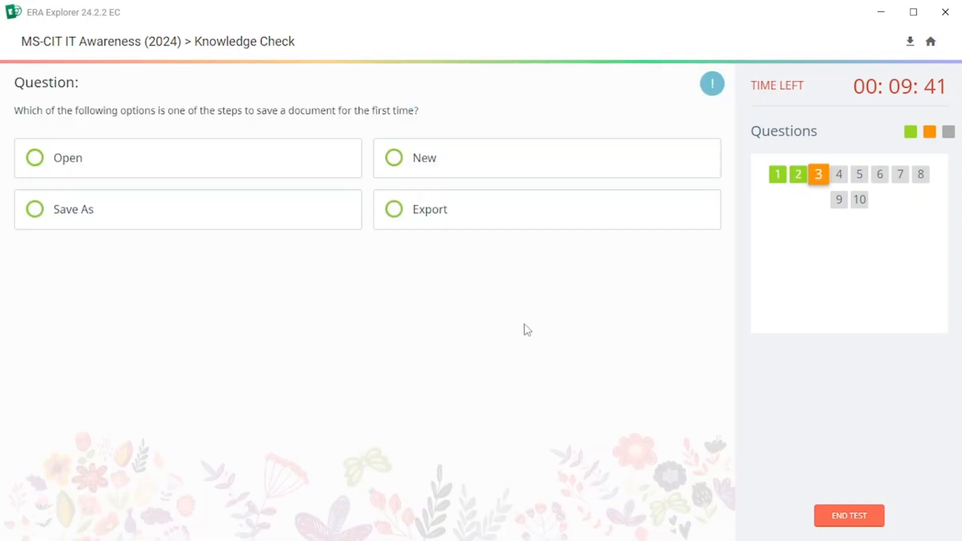
click(92, 219)
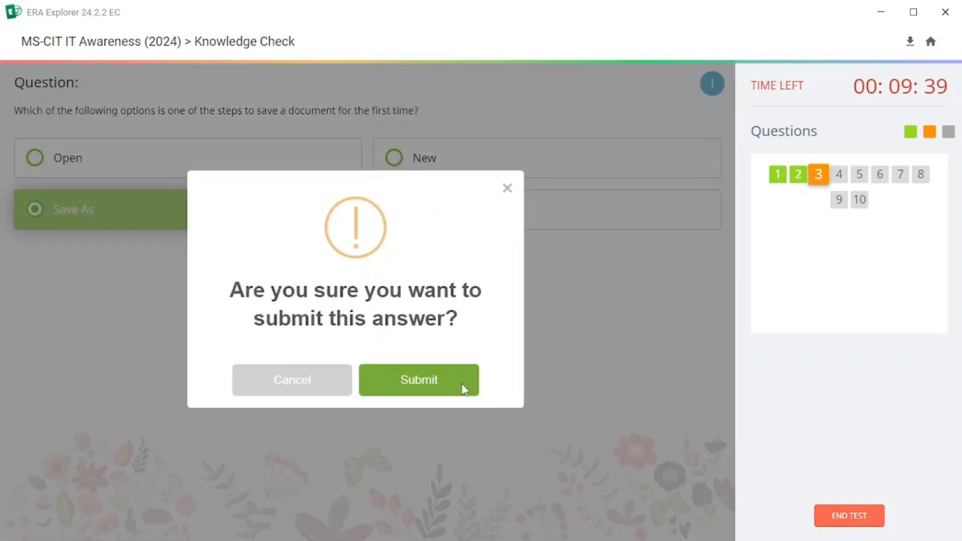
click(464, 389)
- Answer question 4 on events worth taking notes for with Webinar, Career guidance session and Lectures
click(39, 161)
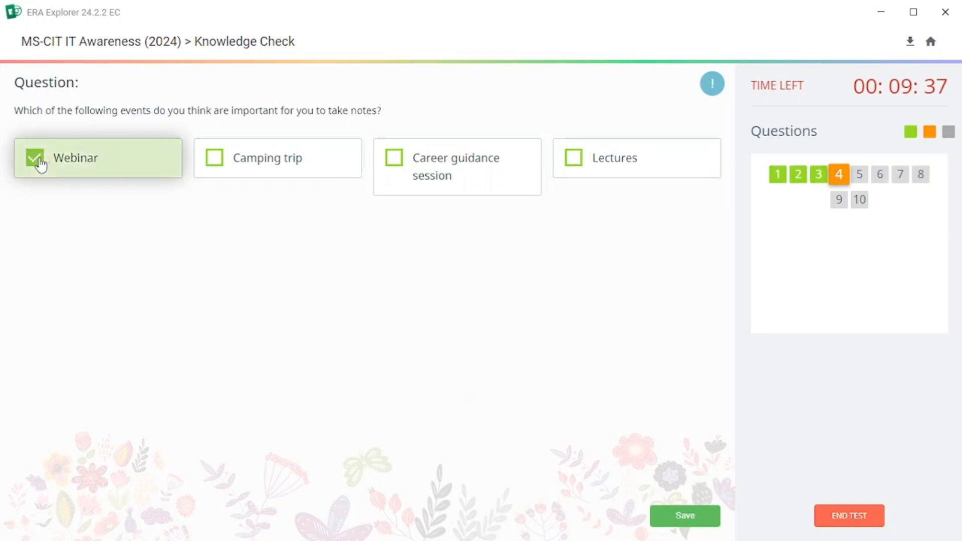
click(224, 170)
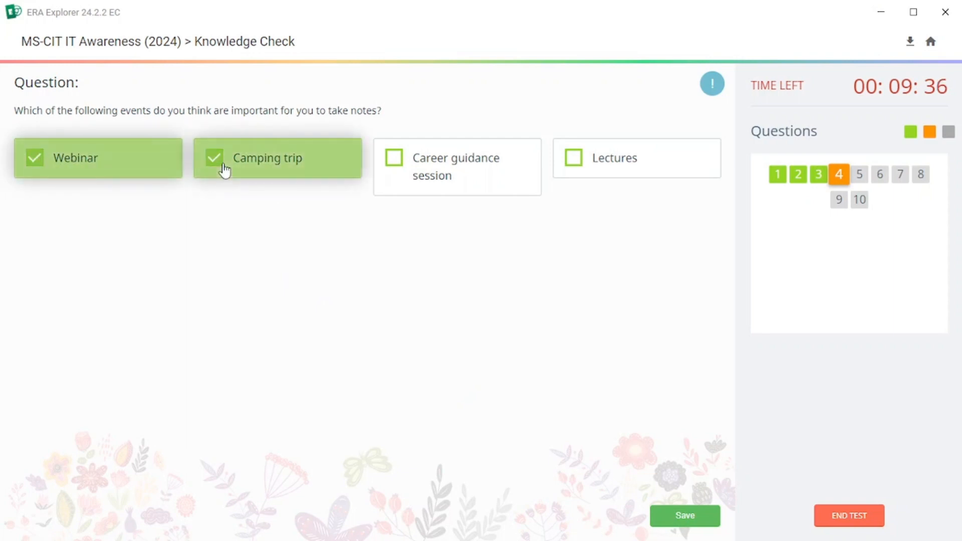
click(282, 166)
click(416, 158)
click(576, 160)
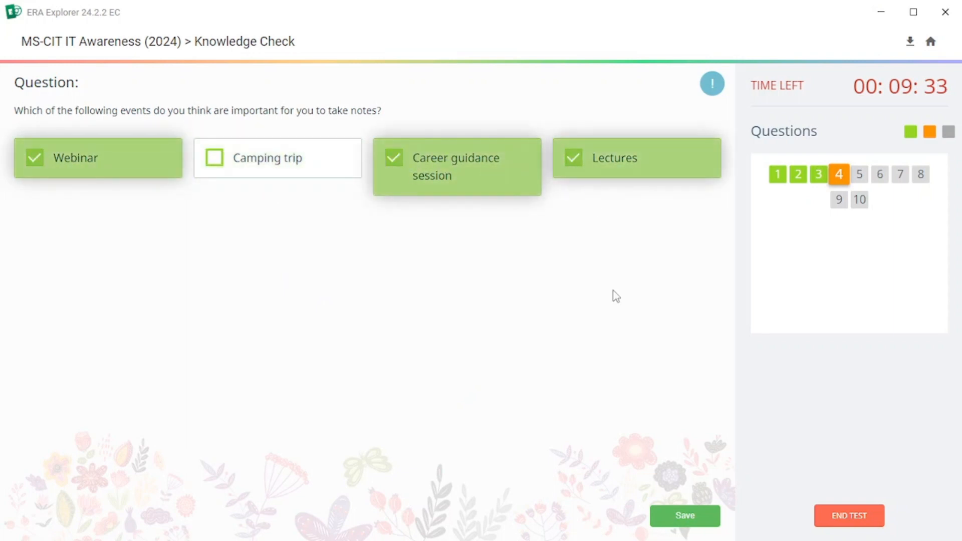
click(693, 520)
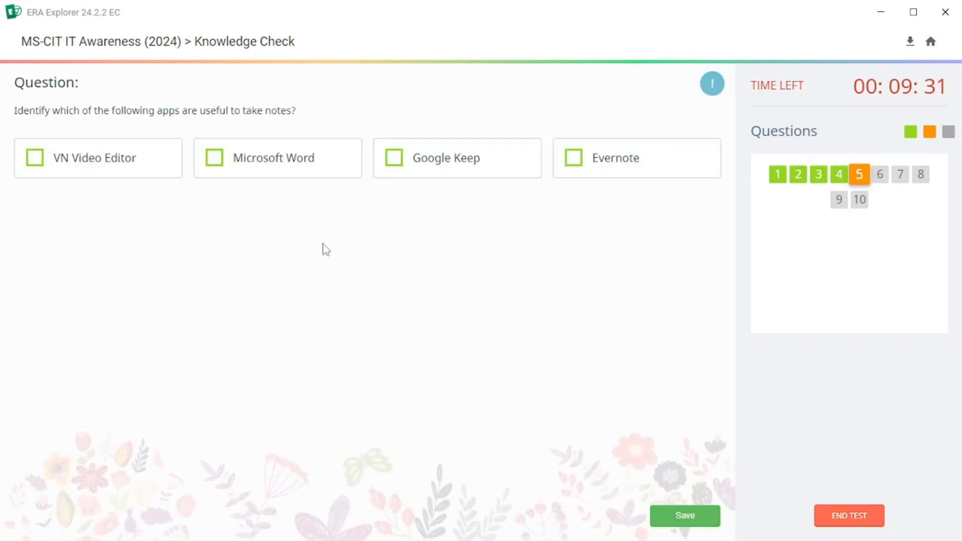
- Answer question 5 on note-taking apps with Microsoft Word, Google Keep and Evernote
click(239, 164)
click(414, 163)
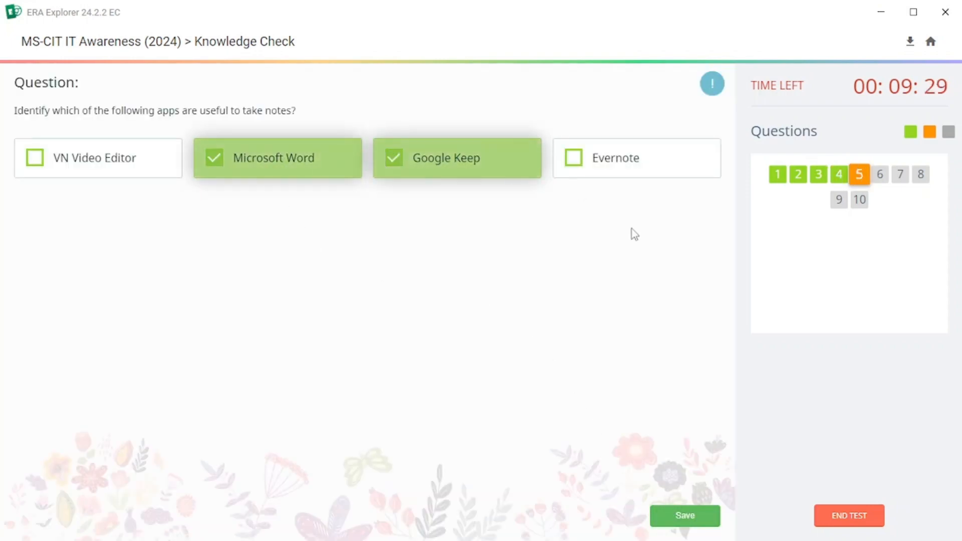
click(621, 159)
click(680, 519)
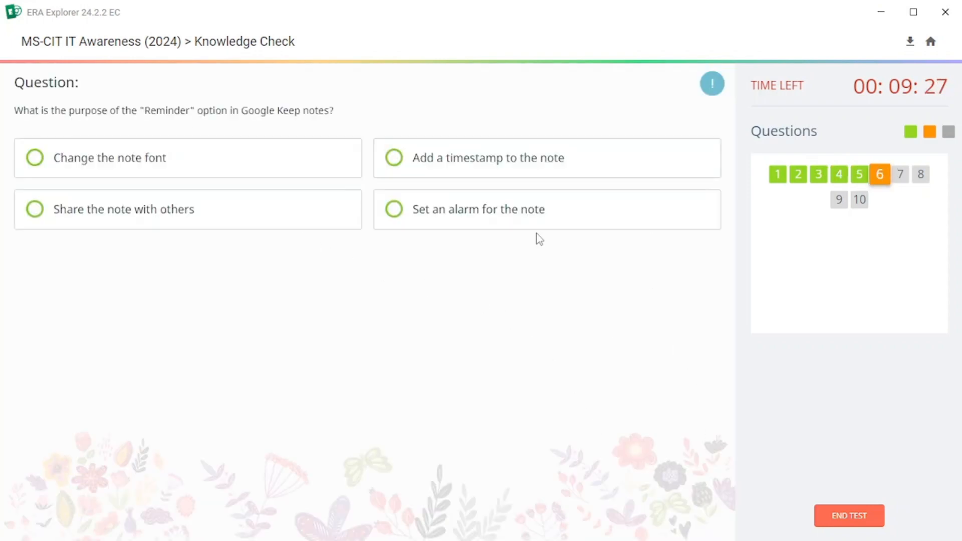
- Submit "Set an alarm for the note" for question 6 and "A list of collaborators is displayed" for question 7
click(485, 209)
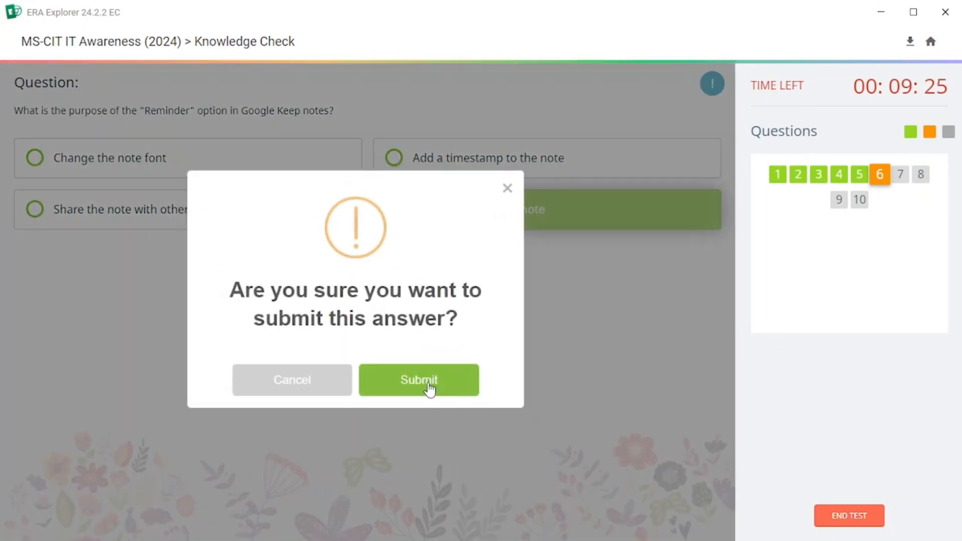
click(430, 389)
click(429, 169)
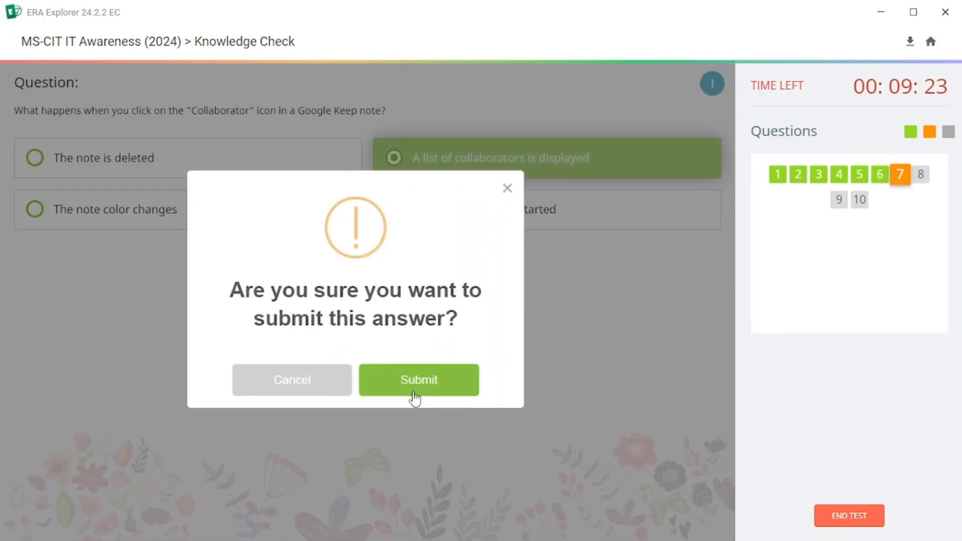
click(423, 382)
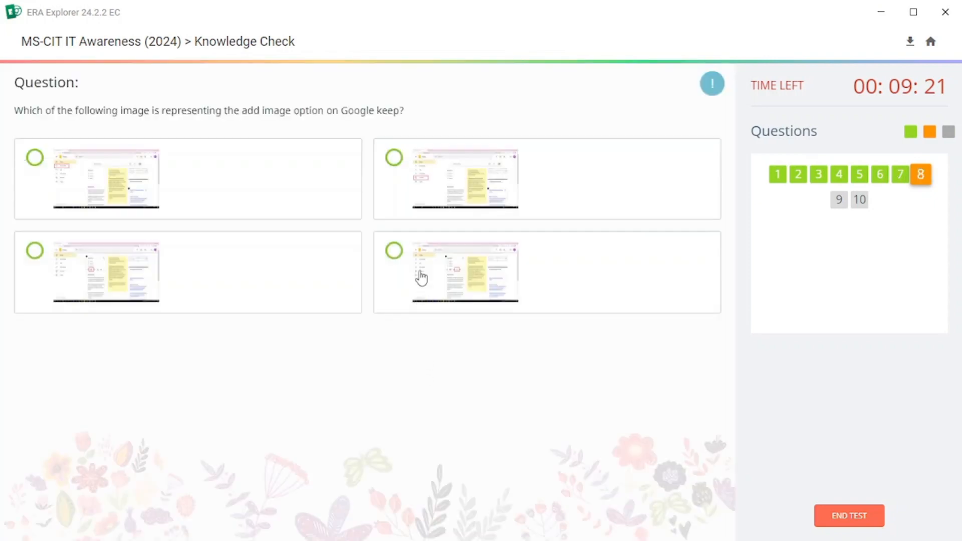
- Submit the fourth image for question 8 and "Learning about artwork and culture" for question 9
click(404, 270)
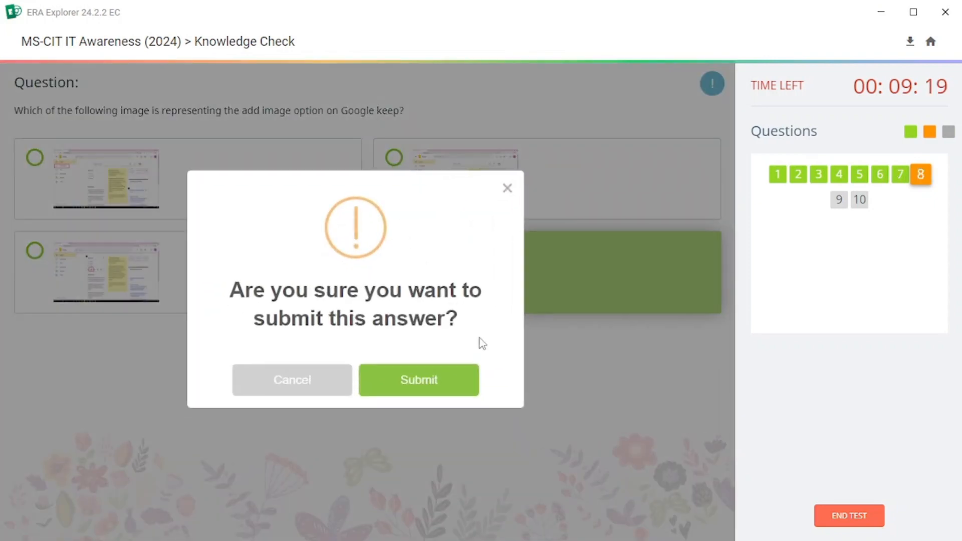
click(426, 390)
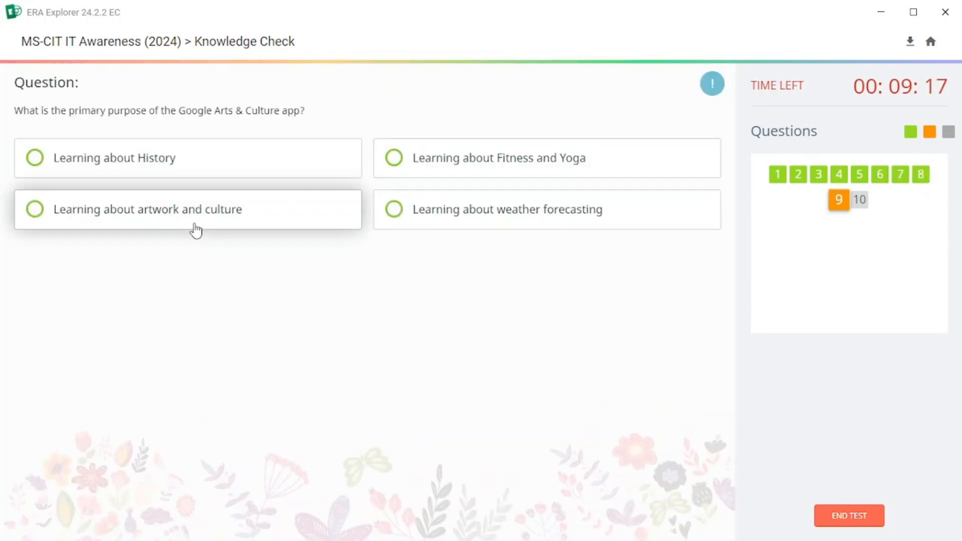
click(196, 229)
click(418, 376)
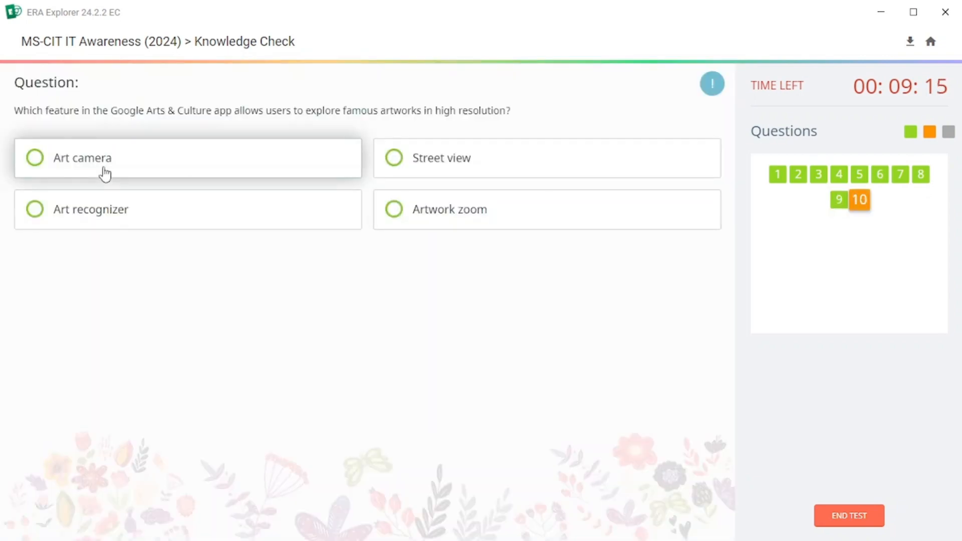
- Submit "Art camera" for question 10 and end the Knowledge Check exam, confirming with the text "End Exam"
click(105, 174)
click(410, 388)
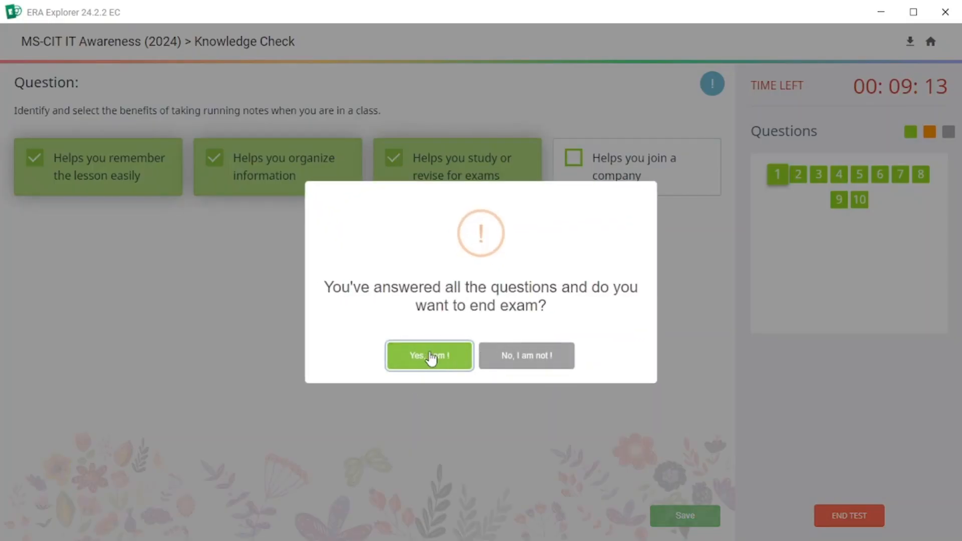
click(430, 356)
drag(451, 267, 517, 275)
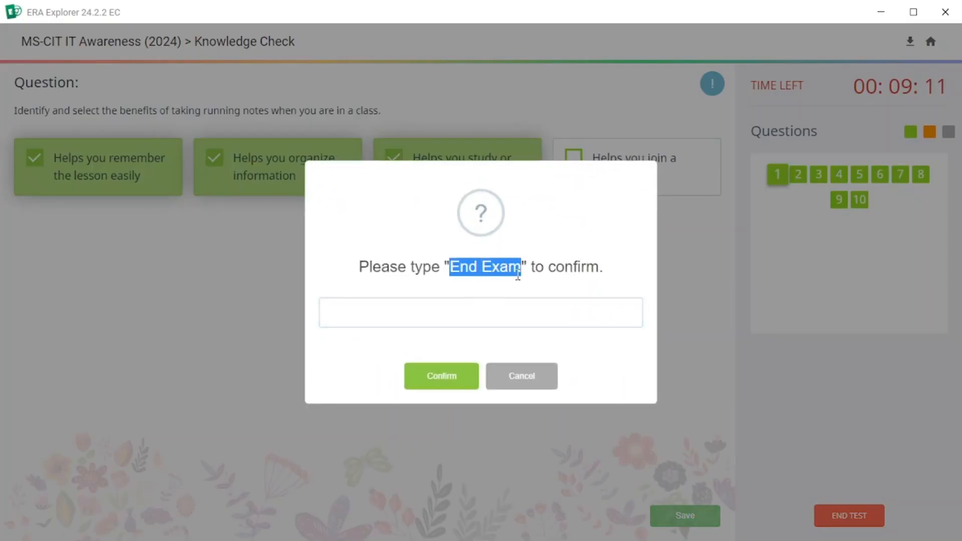
drag(401, 323, 402, 321)
click(437, 375)
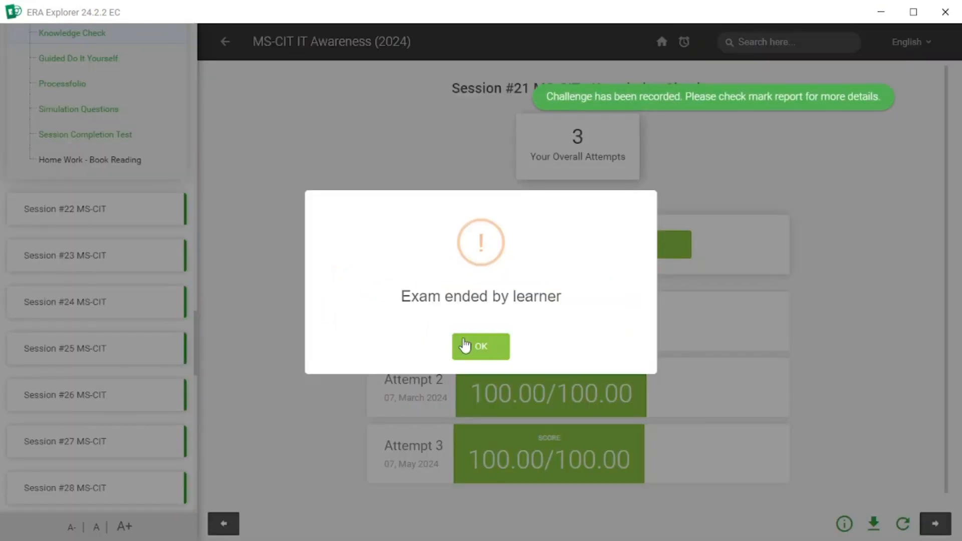
click(482, 346)
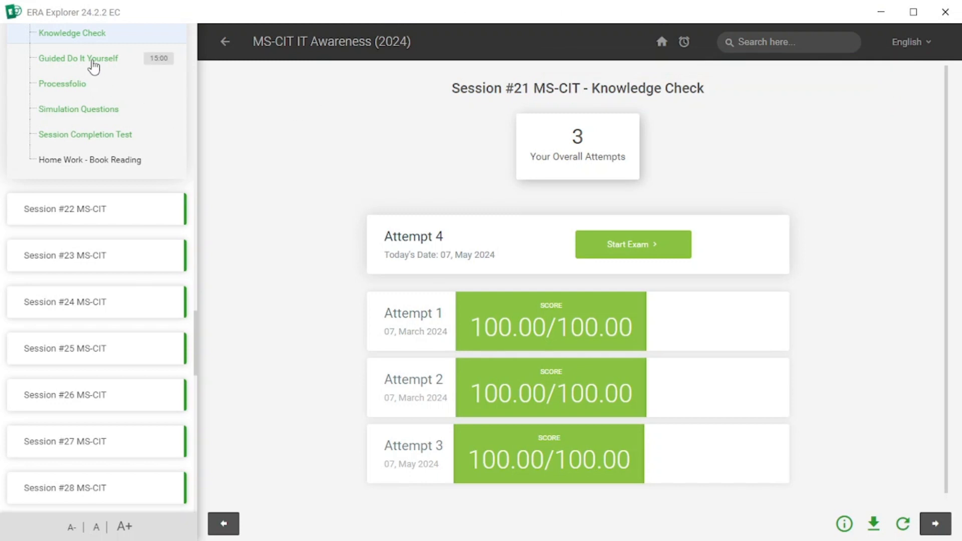
- Resume Guided Do It Yourself attempt 3 and start the question 1 task on inserting a picture
click(94, 61)
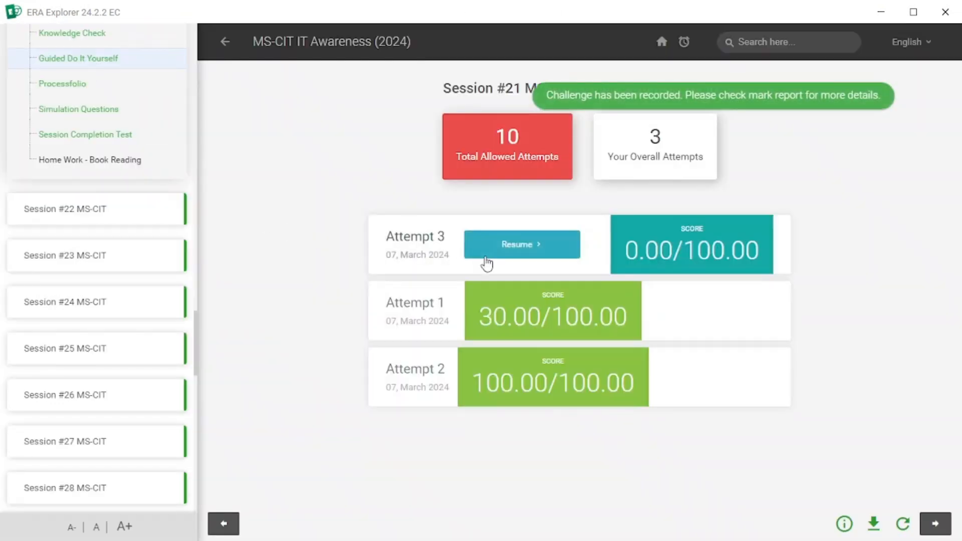
click(491, 258)
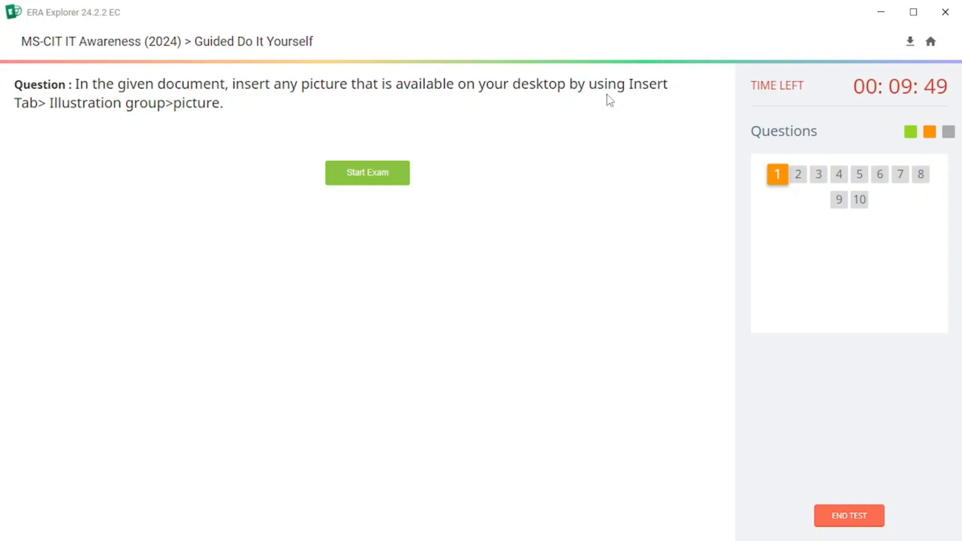
click(383, 183)
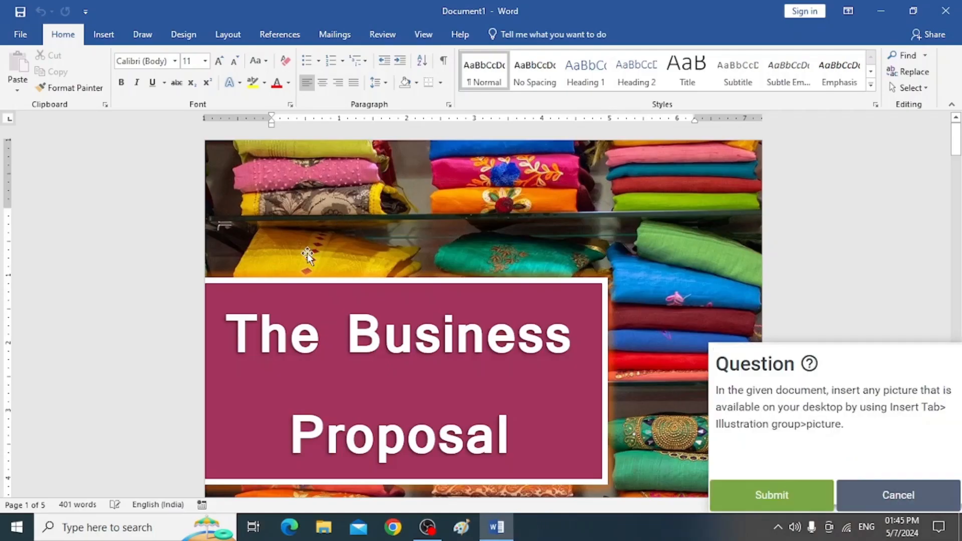
- Insert the picture "pro" from the Camera Roll folder into the document and submit the question 1 task
click(105, 36)
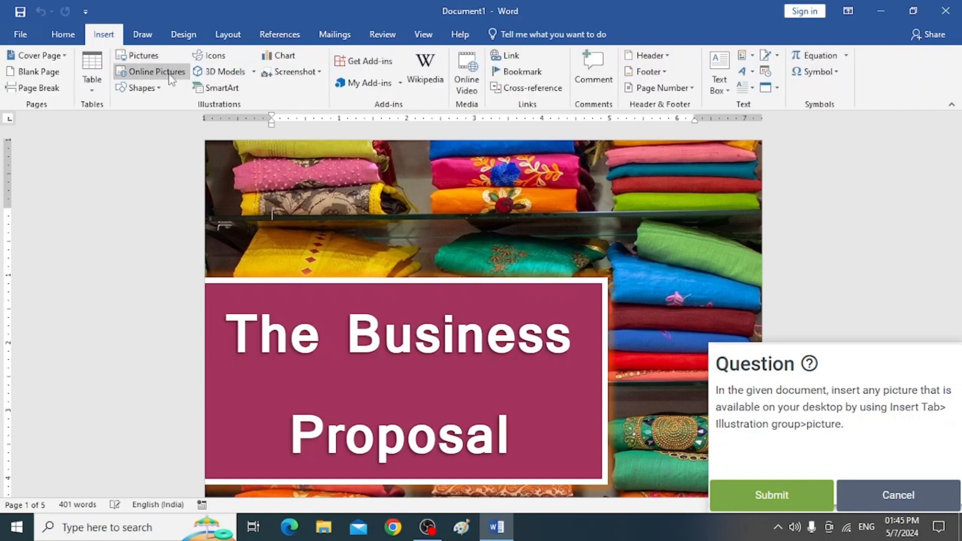
click(145, 57)
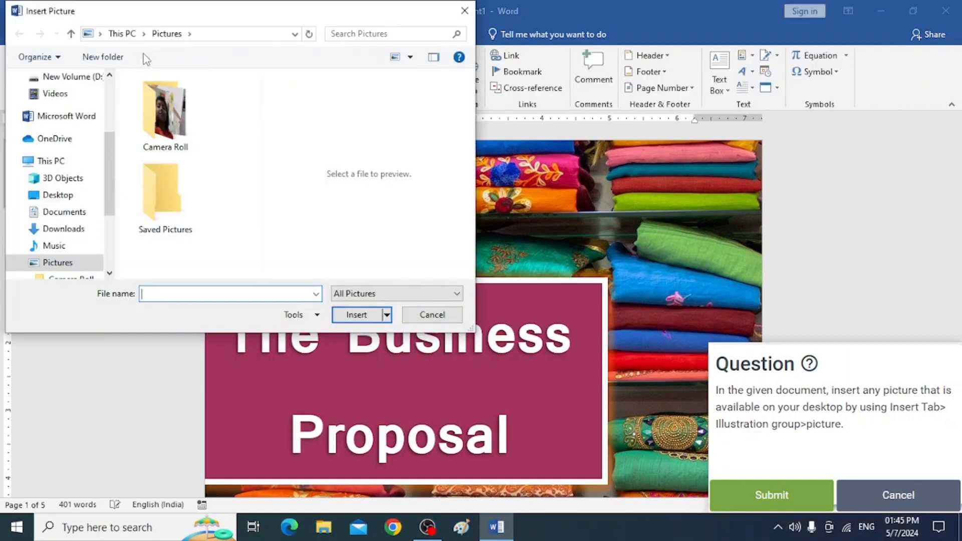
click(174, 105)
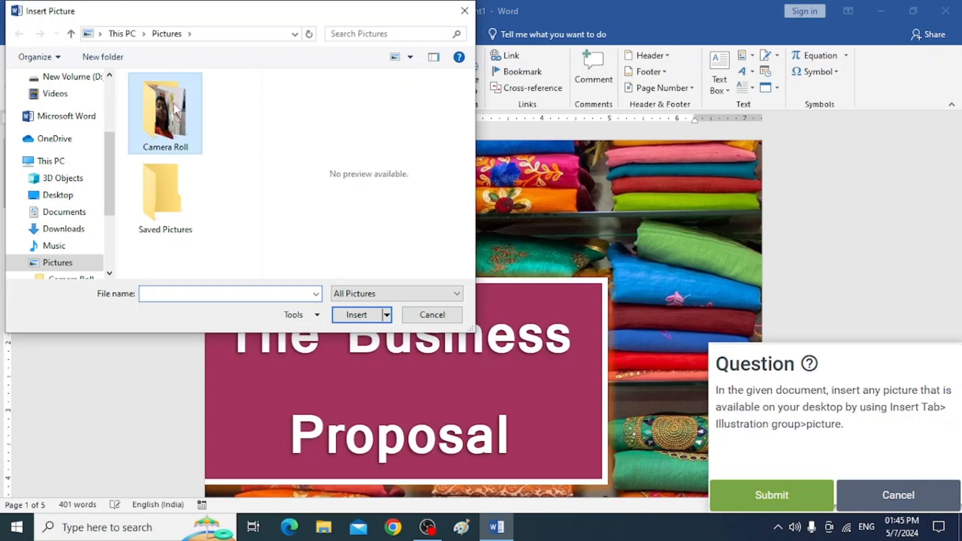
double_click(175, 107)
click(174, 103)
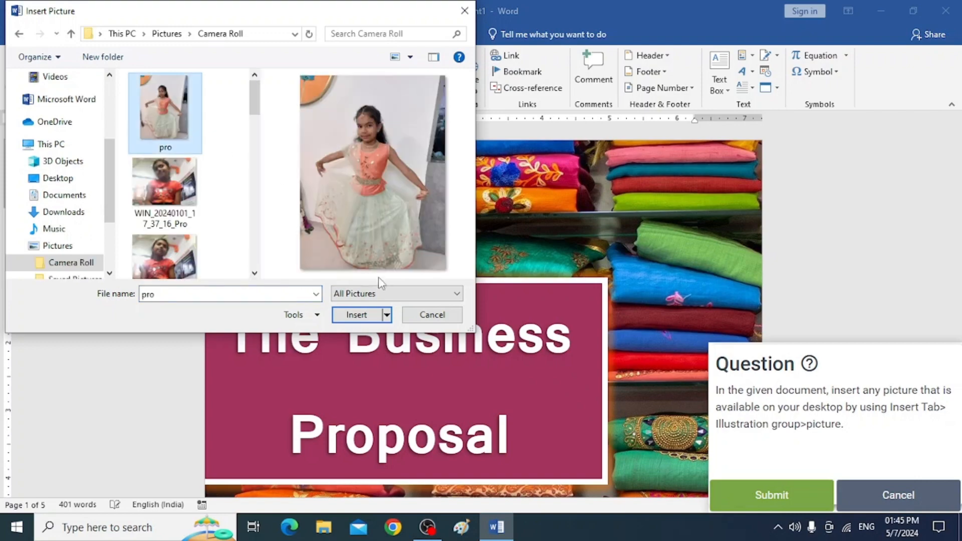
click(354, 316)
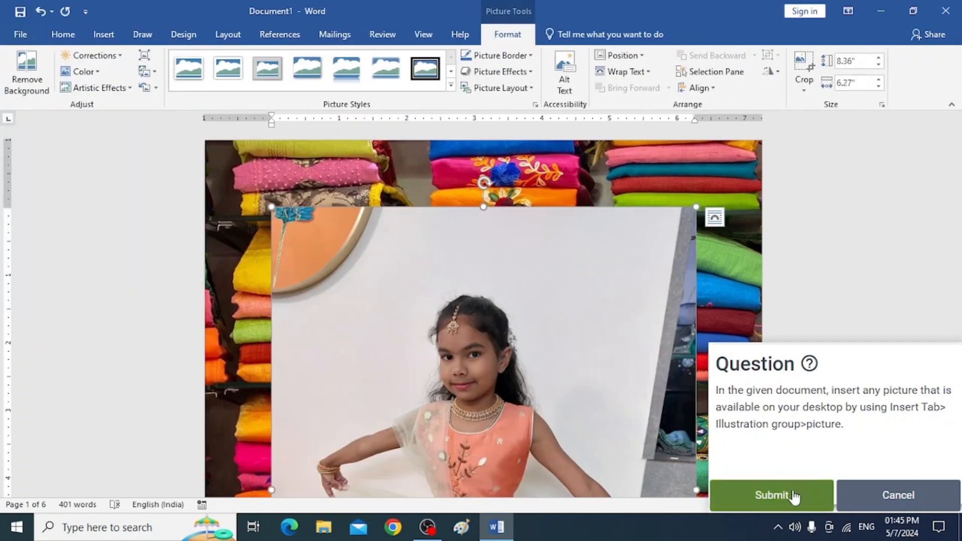
click(795, 497)
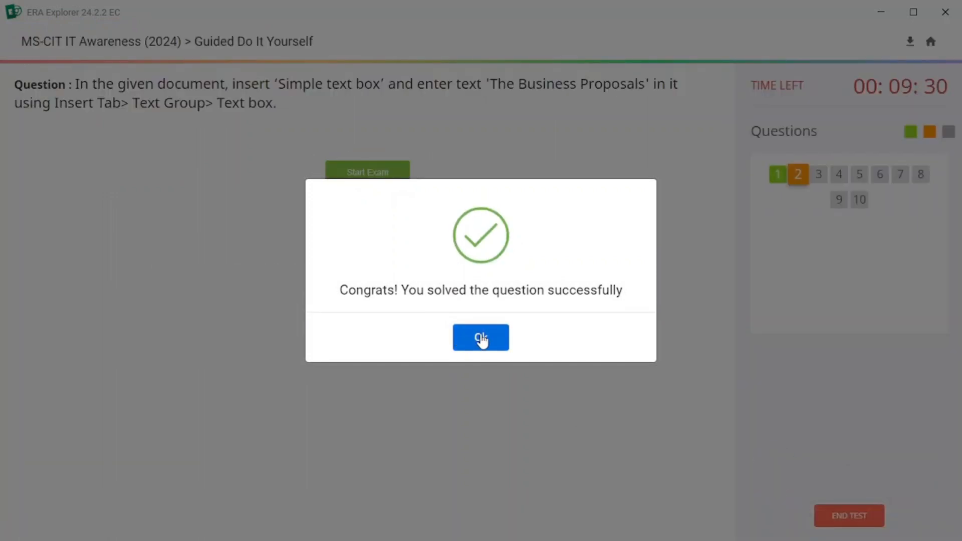
click(458, 336)
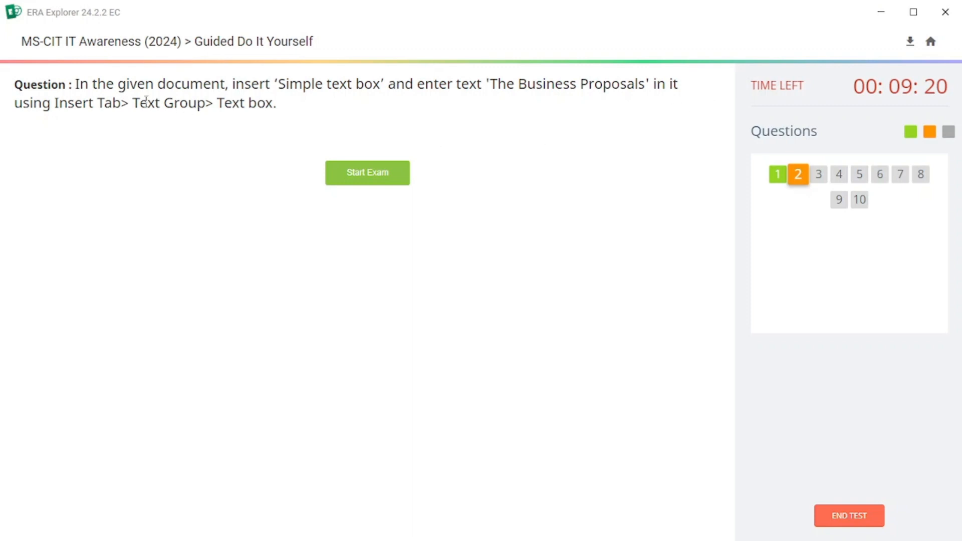
- Start the question 2 task and draw a text box about 0.85" high and 2.39" wide near the cover page's upper edge
click(359, 182)
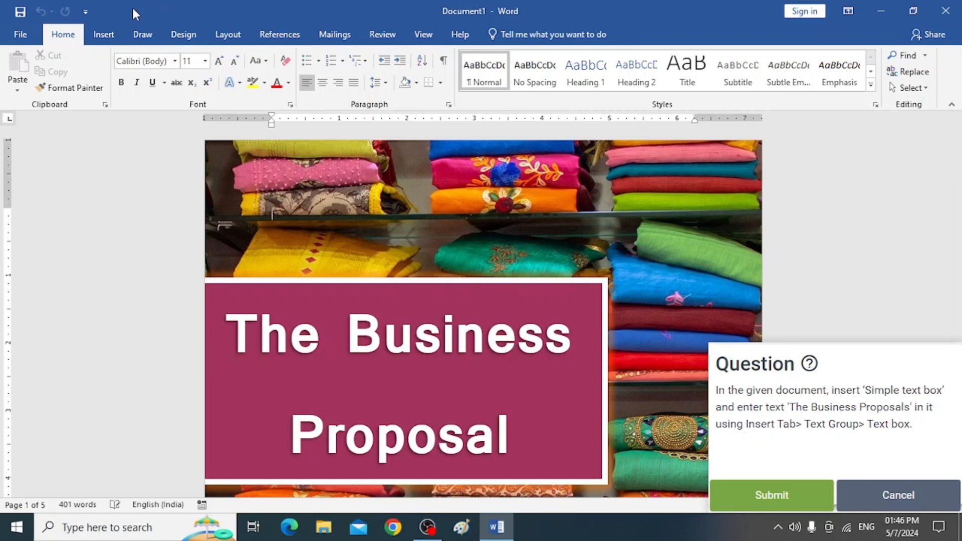
click(104, 36)
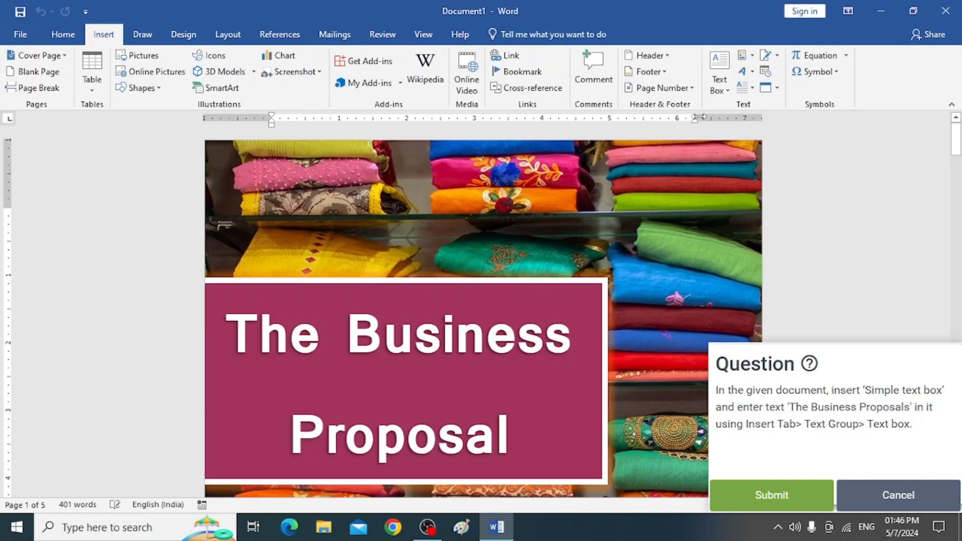
click(728, 94)
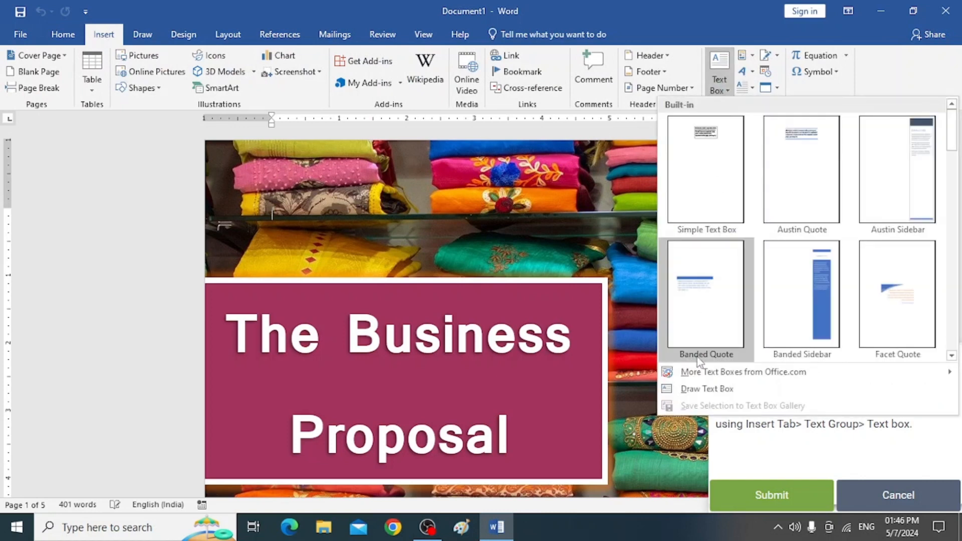
click(696, 390)
mouse_move(414, 174)
mouse_down()
mouse_move(444, 230)
mouse_move(576, 232)
mouse_up()
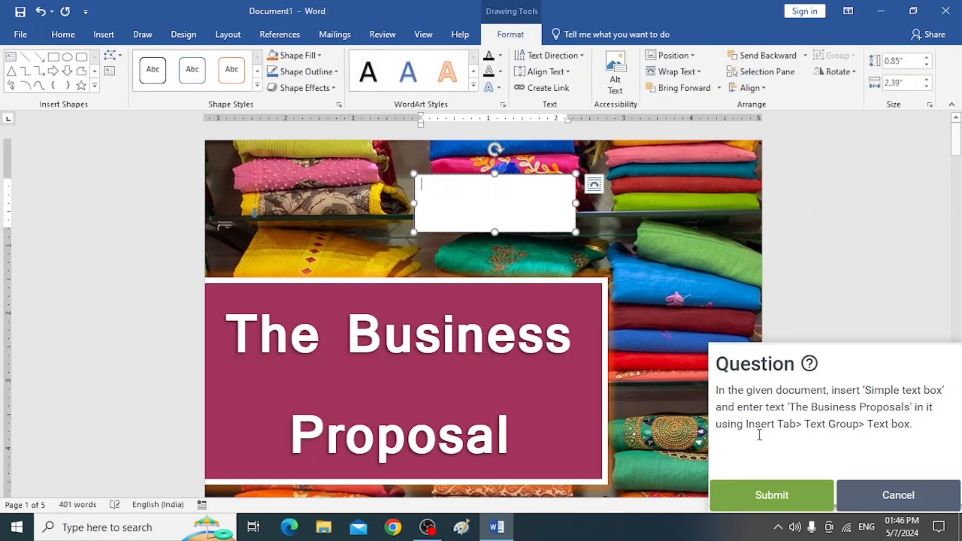
- Copy "The Business Proposals" from the question text into the text box and submit the question 2 task
drag(792, 410, 912, 409)
key(ctrl+c)
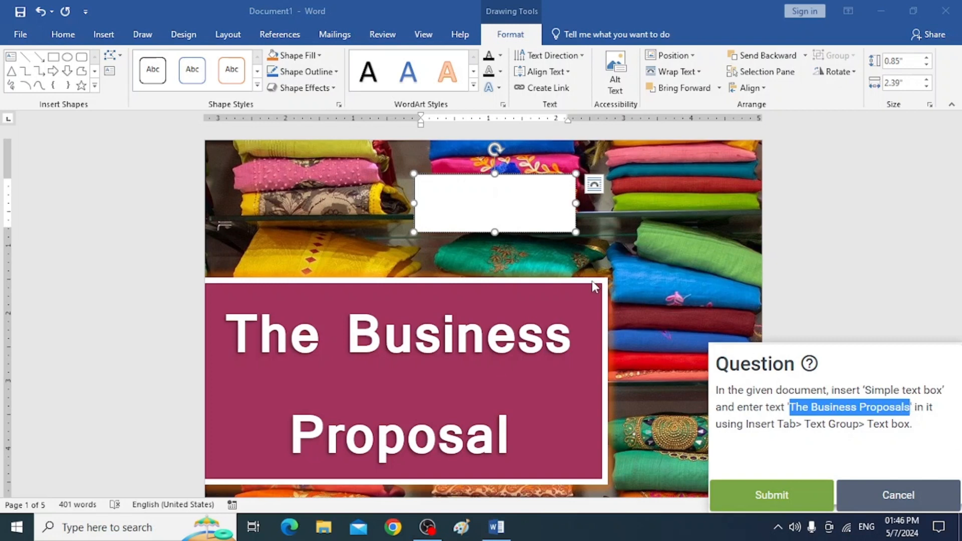
click(452, 192)
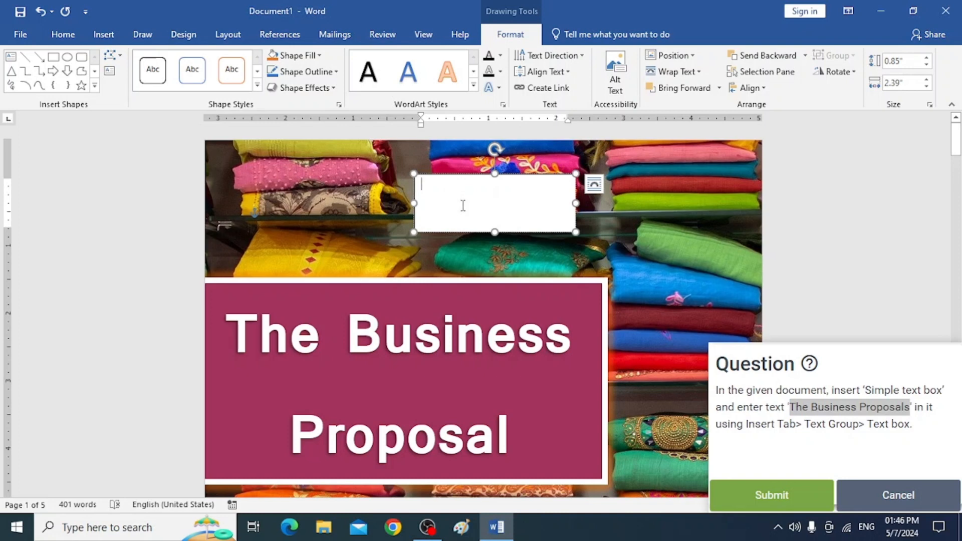
key(ctrl+v)
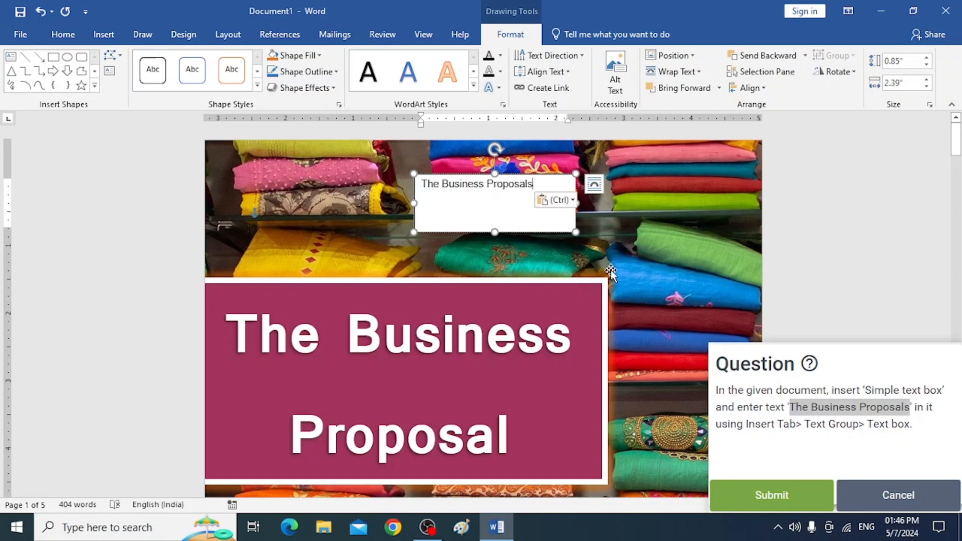
click(618, 263)
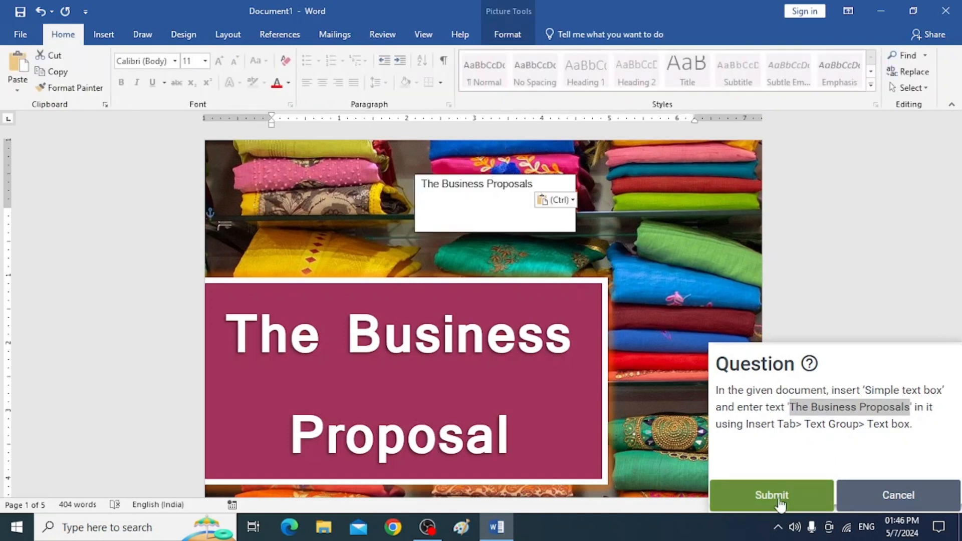
click(762, 507)
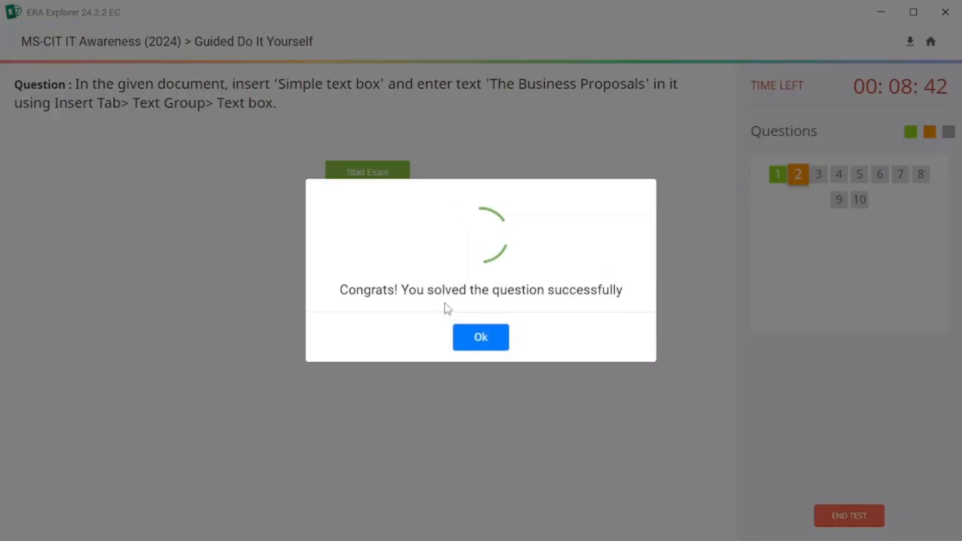
click(489, 338)
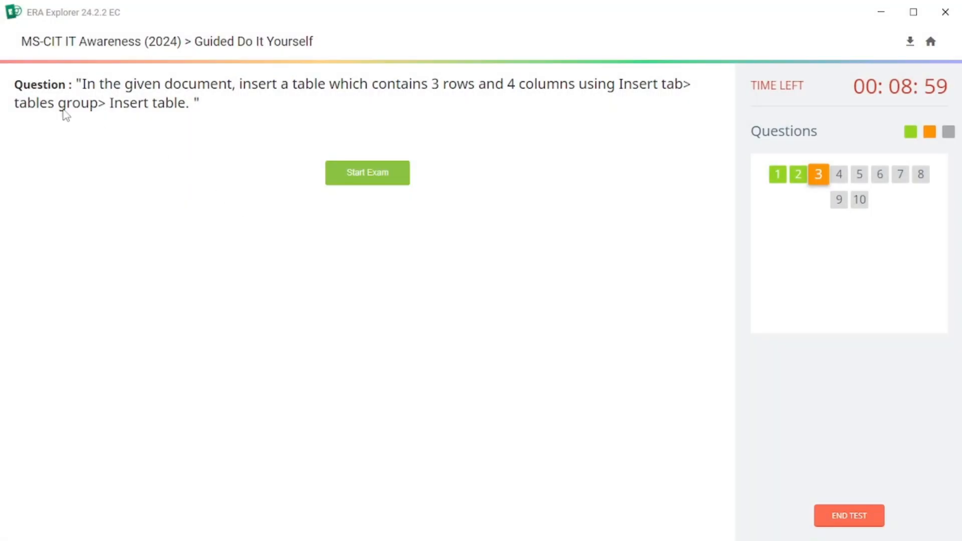
- Start the question 3 task, insert a table with 4 columns and 3 rows, and submit it
click(378, 179)
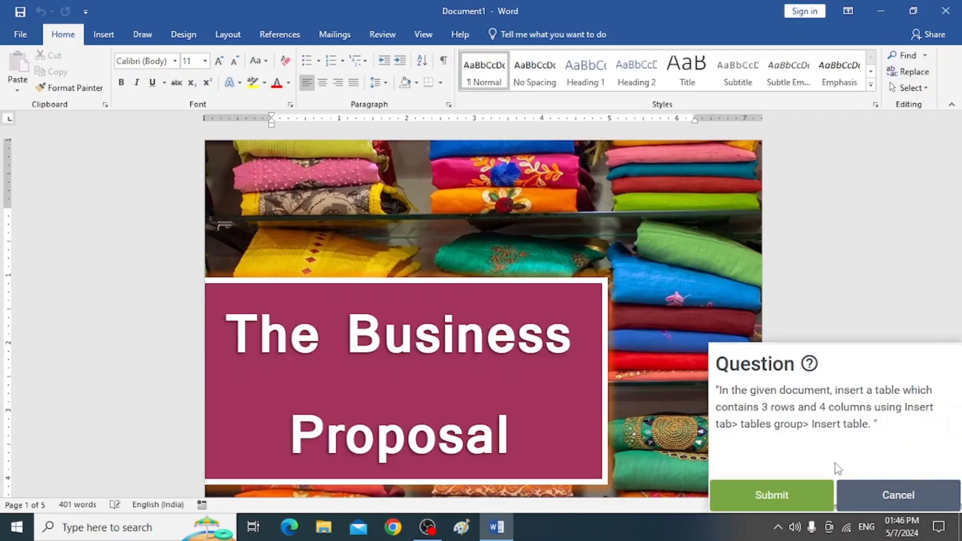
click(107, 33)
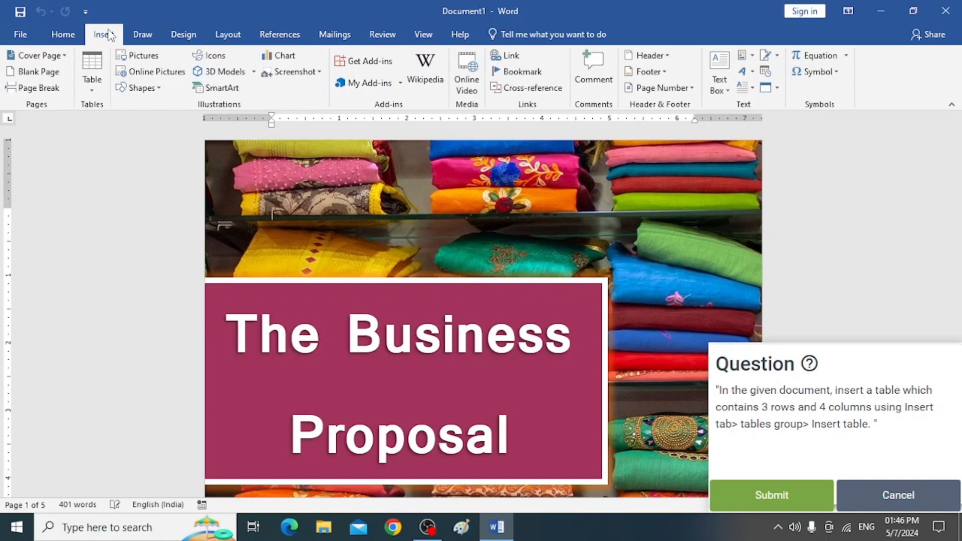
click(87, 87)
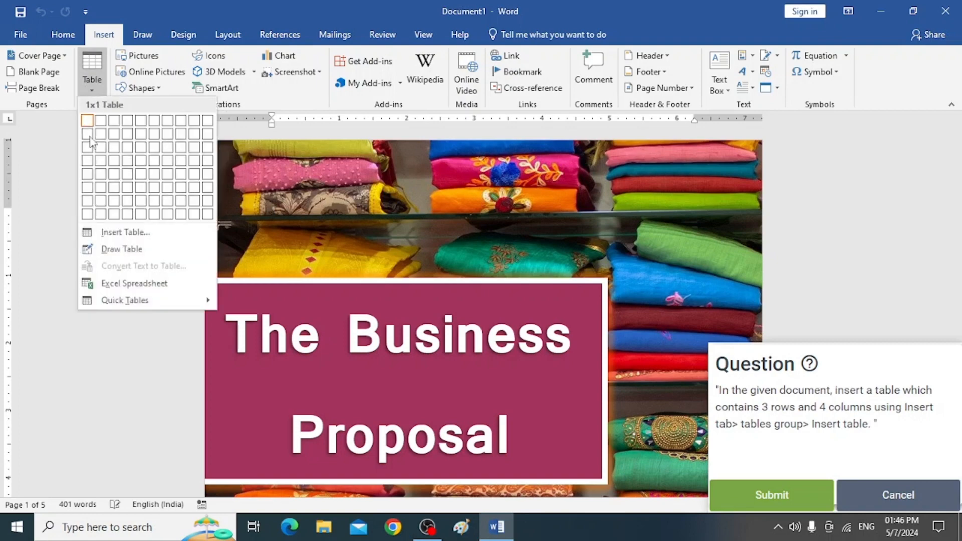
click(118, 233)
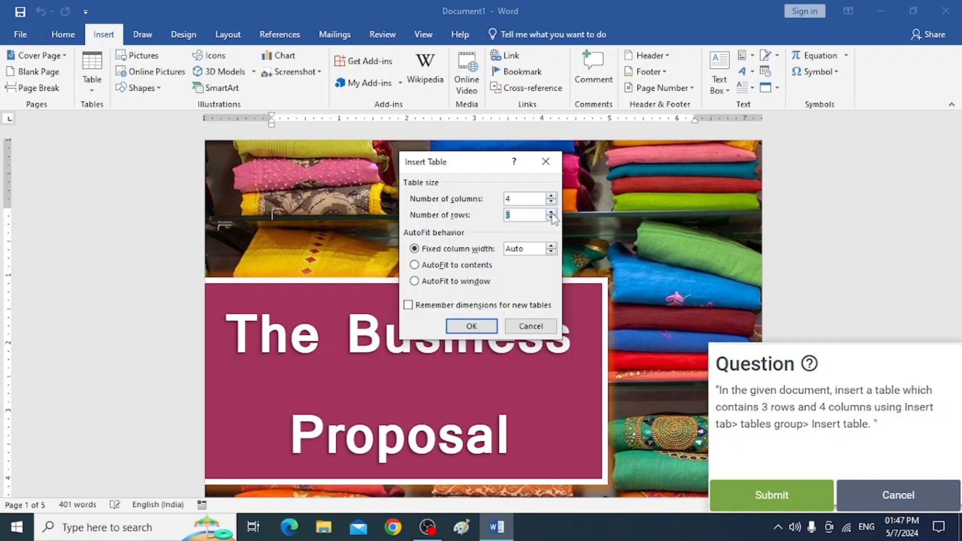
click(472, 327)
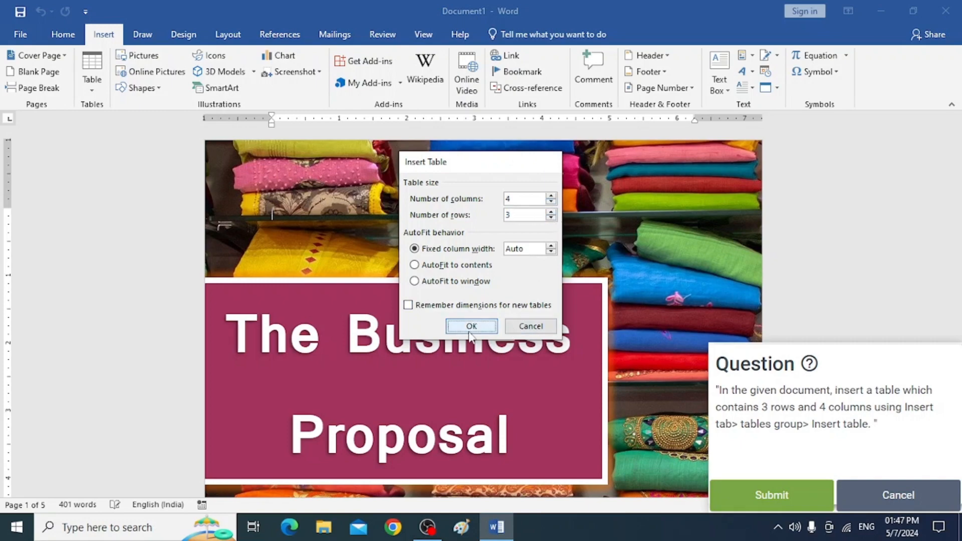
click(766, 492)
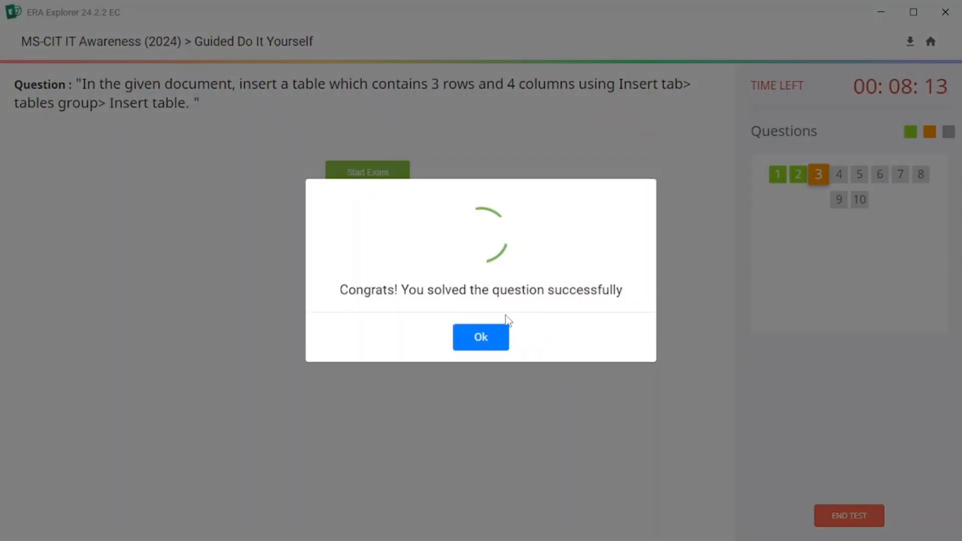
click(491, 340)
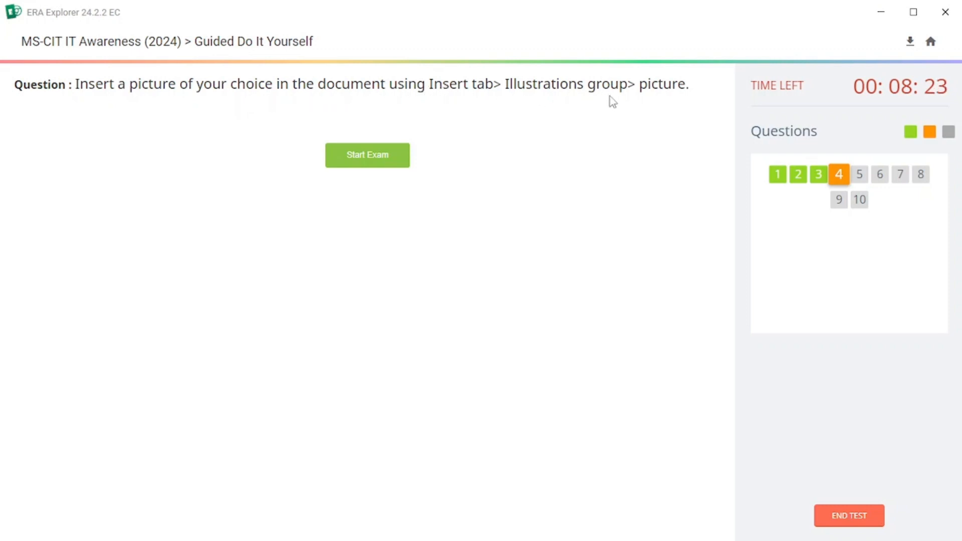
- Start the question 4 task, insert the picture WIN_20240101_17_37_16_Pro from the Camera Roll folder, and submit it
click(399, 159)
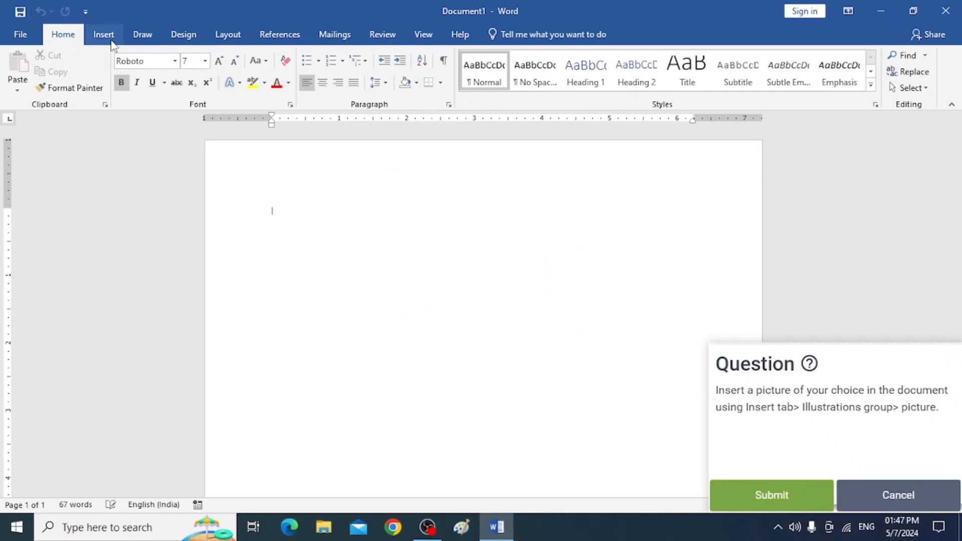
click(109, 36)
click(132, 62)
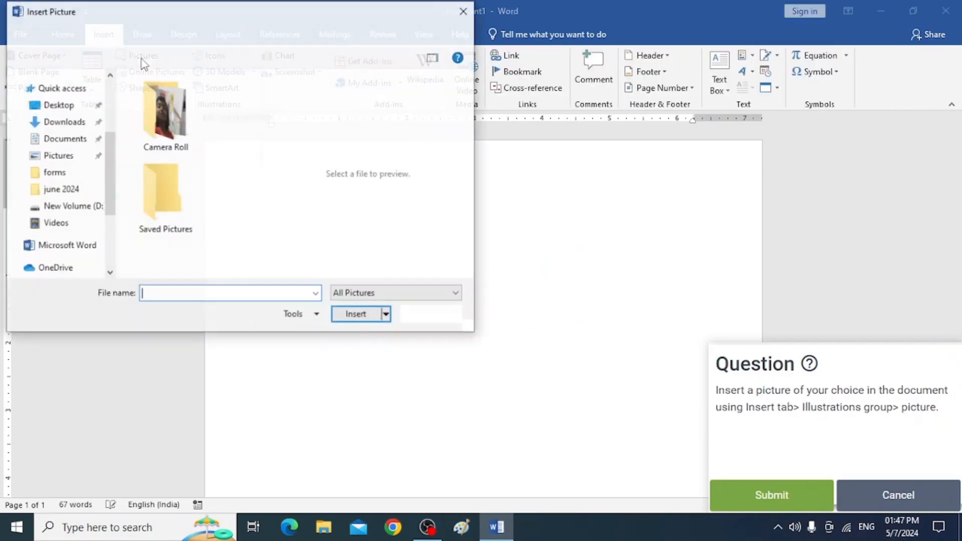
double_click(174, 132)
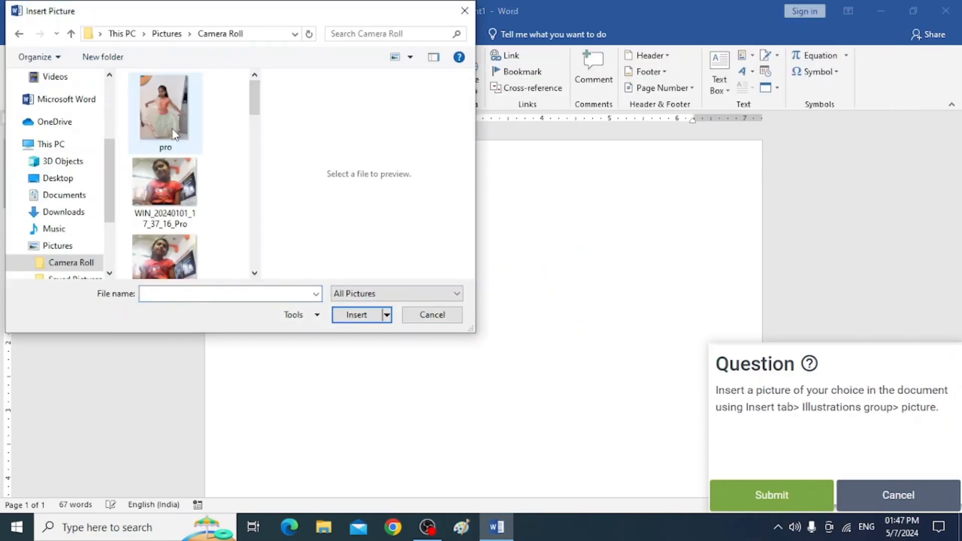
scroll(162, 253, down, 3)
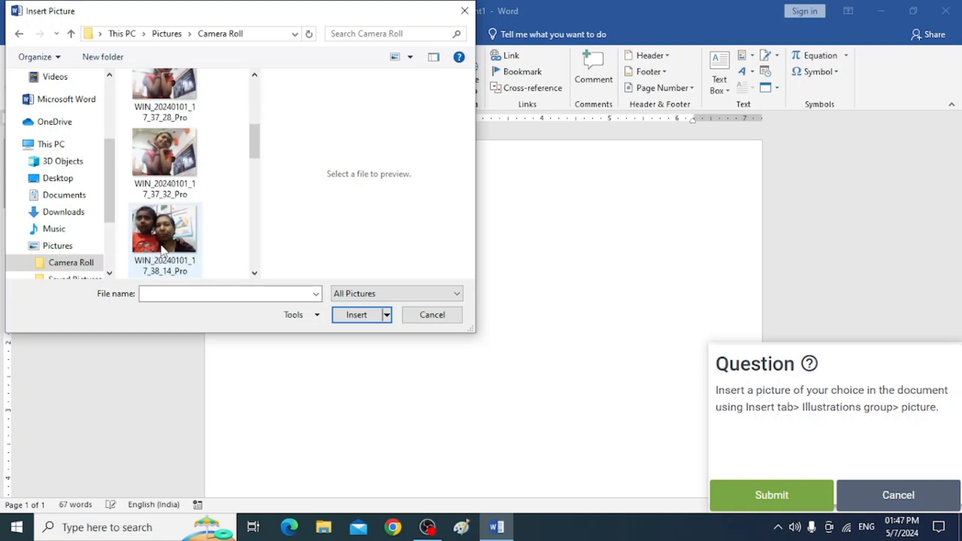
scroll(163, 249, down, 5)
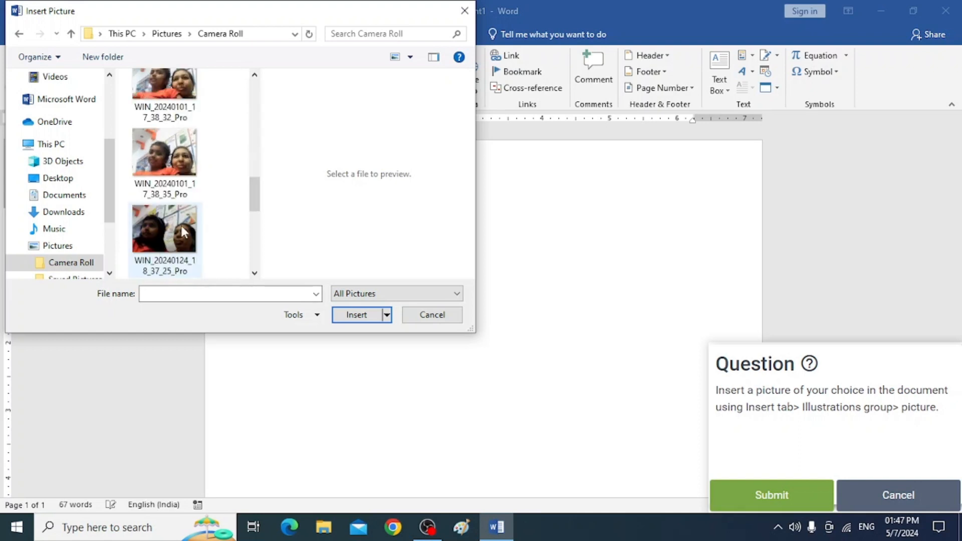
scroll(183, 232, up, 8)
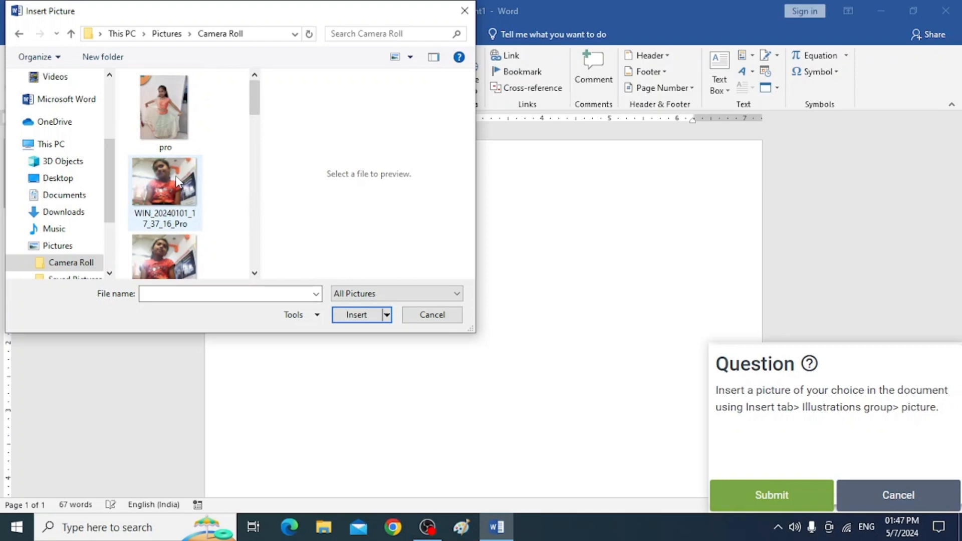
click(176, 181)
click(354, 309)
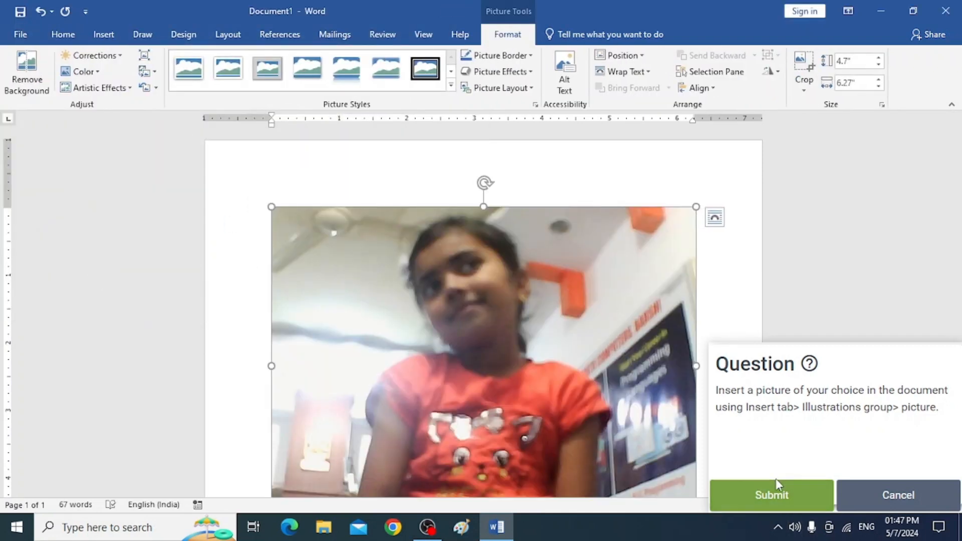
click(779, 498)
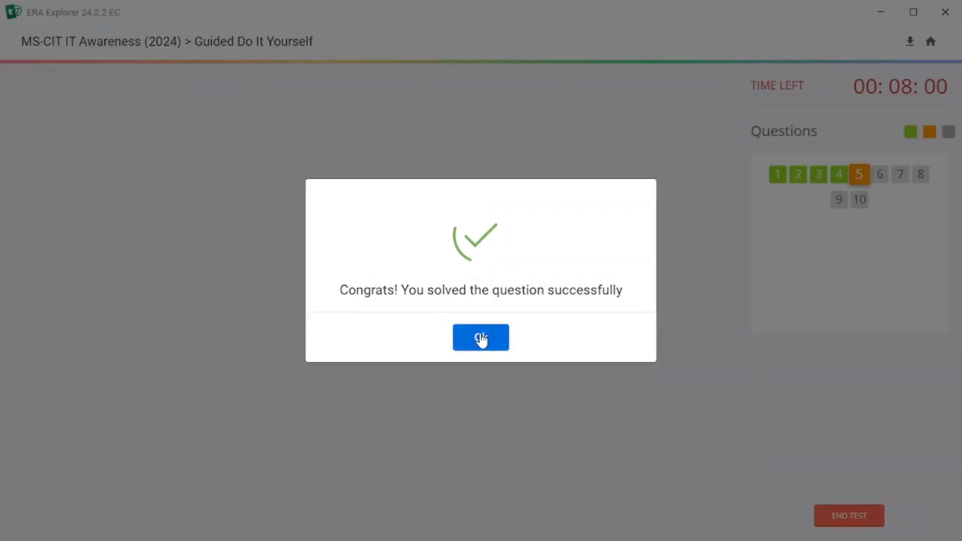
click(486, 341)
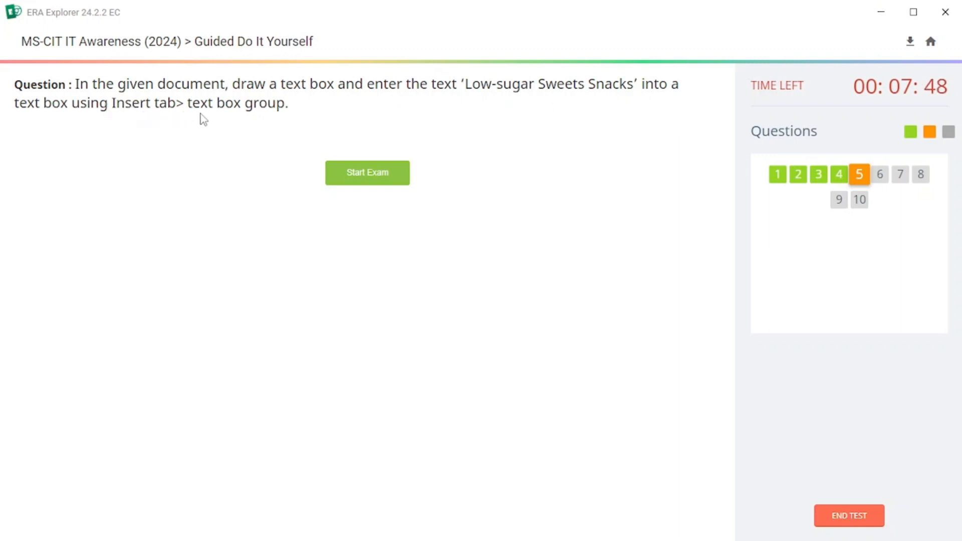
- Start the question 5 task and draw a text box about 1.37" high and 2.57" wide near the page's upper edge
click(355, 171)
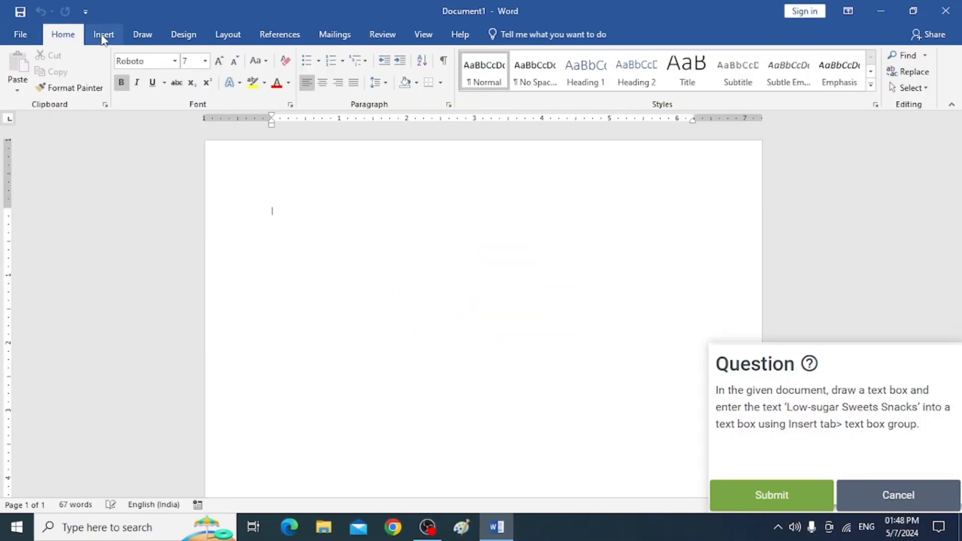
click(104, 36)
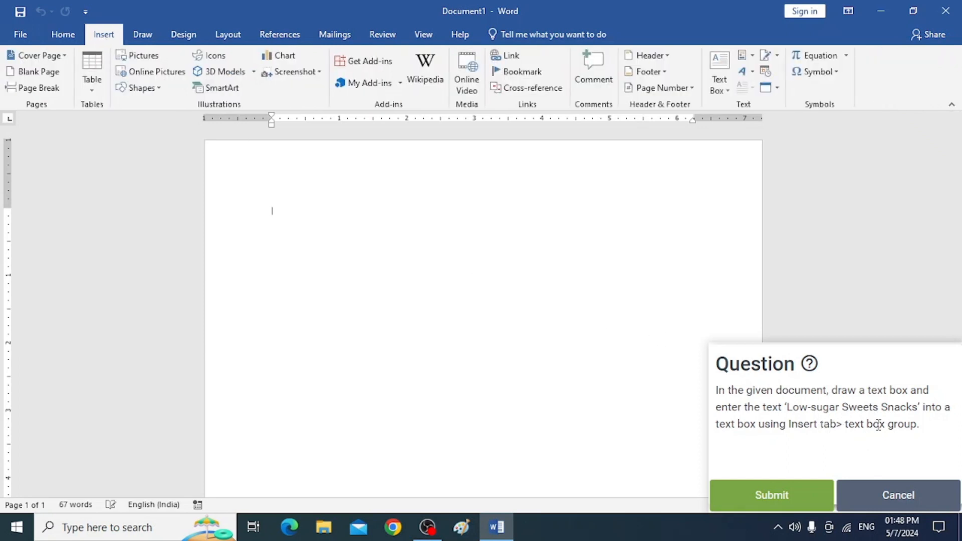
click(730, 91)
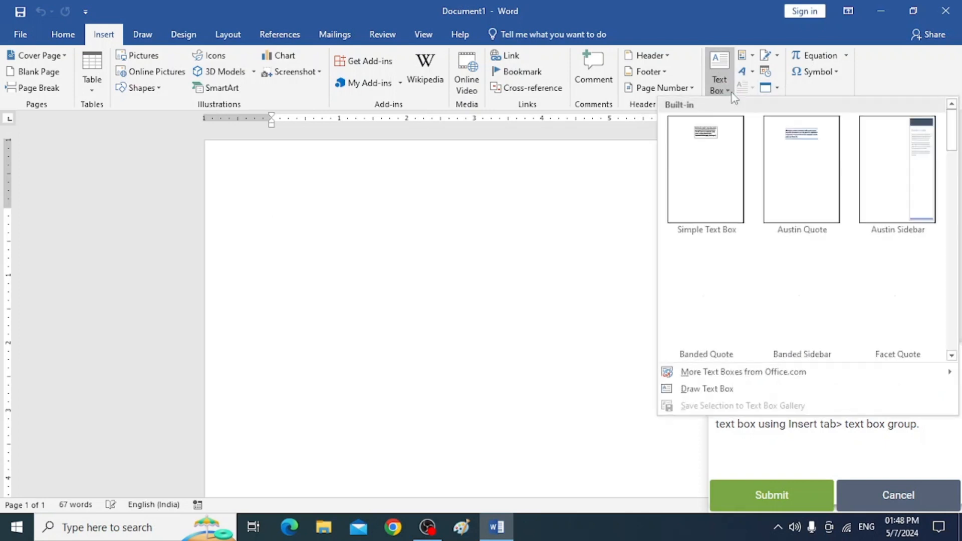
click(690, 391)
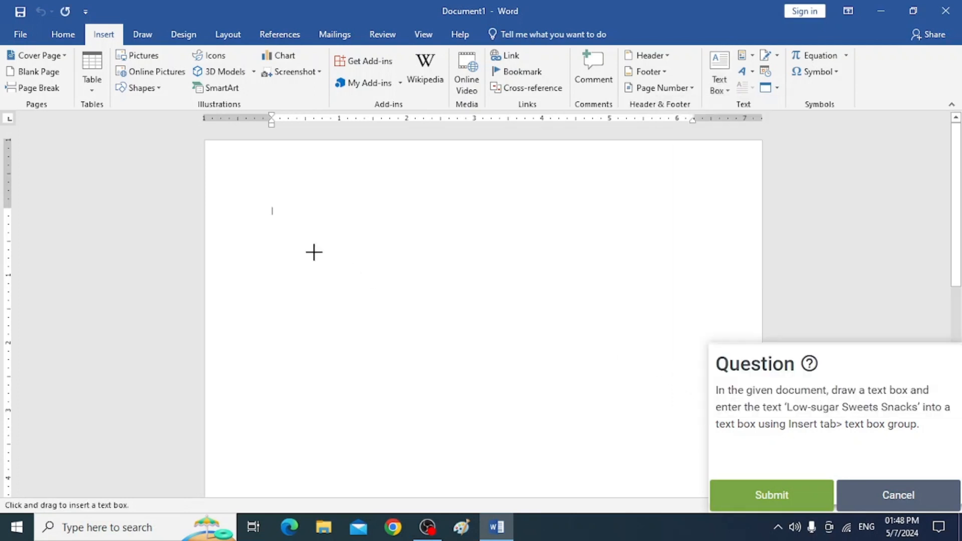
mouse_move(323, 224)
mouse_down()
mouse_move(397, 314)
mouse_move(497, 316)
mouse_up()
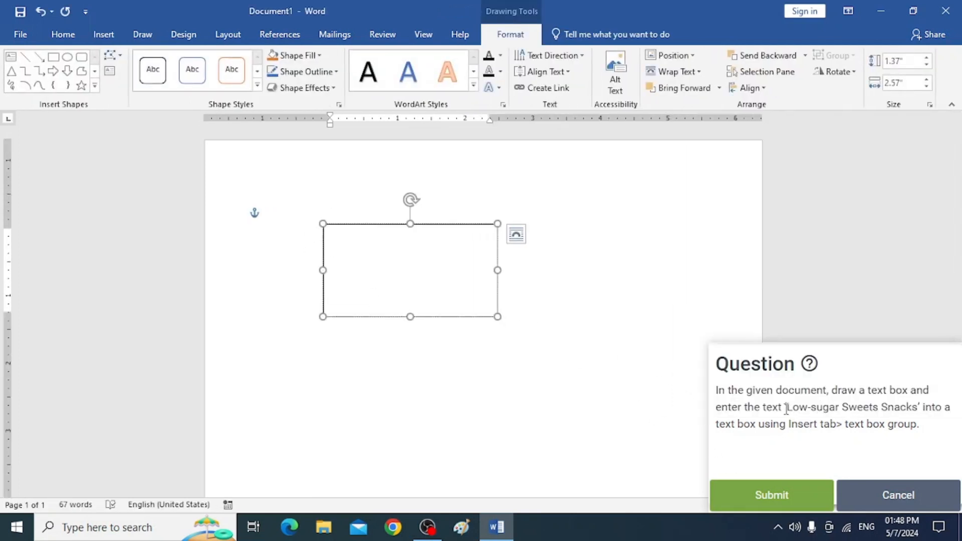
- Copy "Low-sugar Sweets Snacks" from the question text into the text box and submit the question 5 task
drag(788, 408, 914, 410)
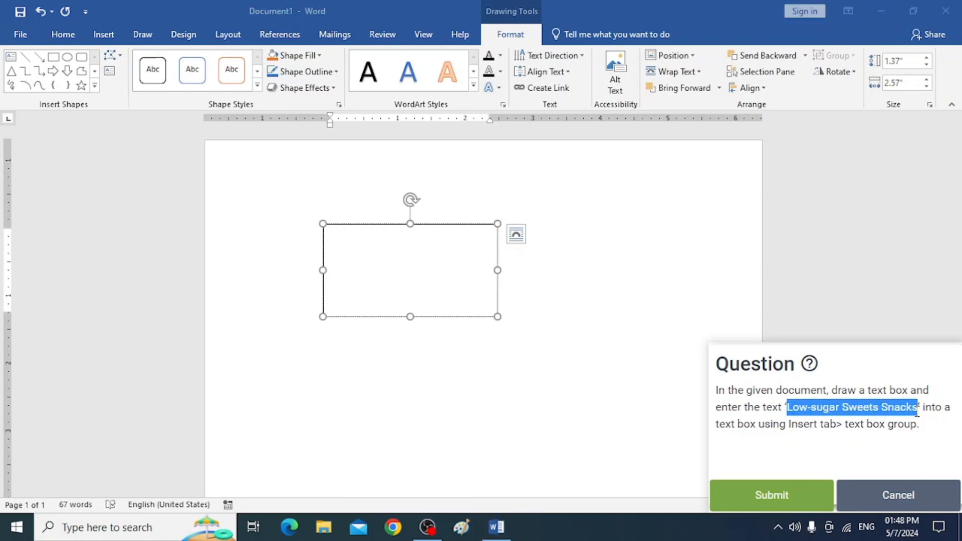
click(388, 250)
text(Low-sugar Sweets Snacks)
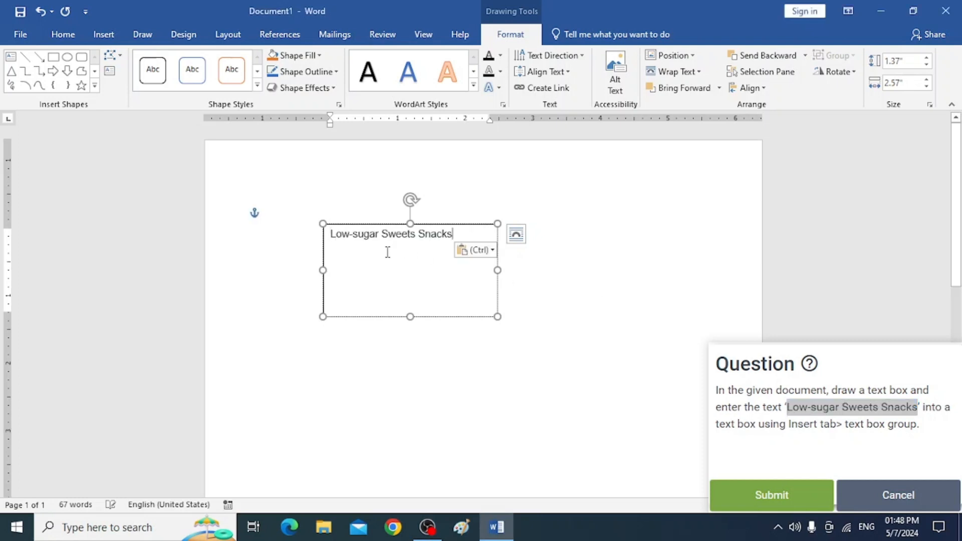
click(647, 469)
click(757, 493)
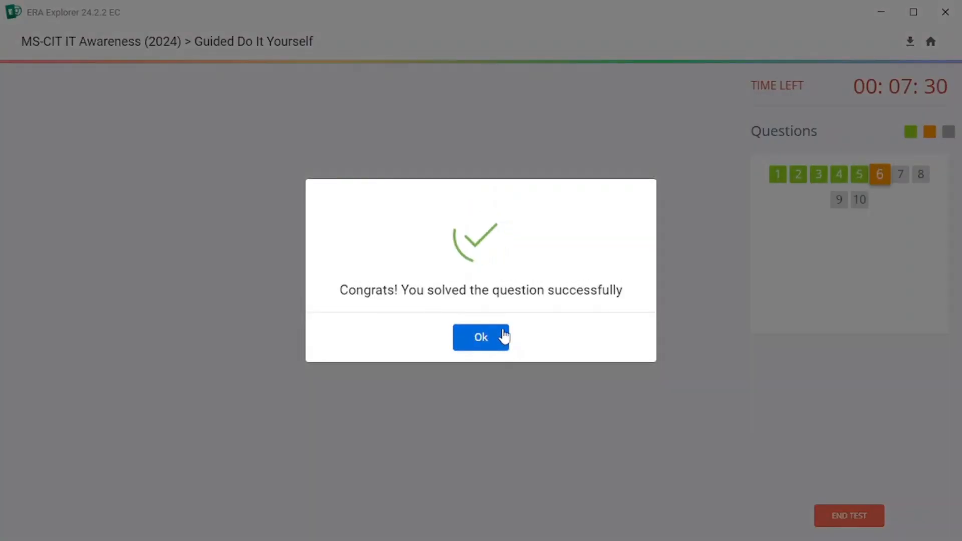
click(505, 336)
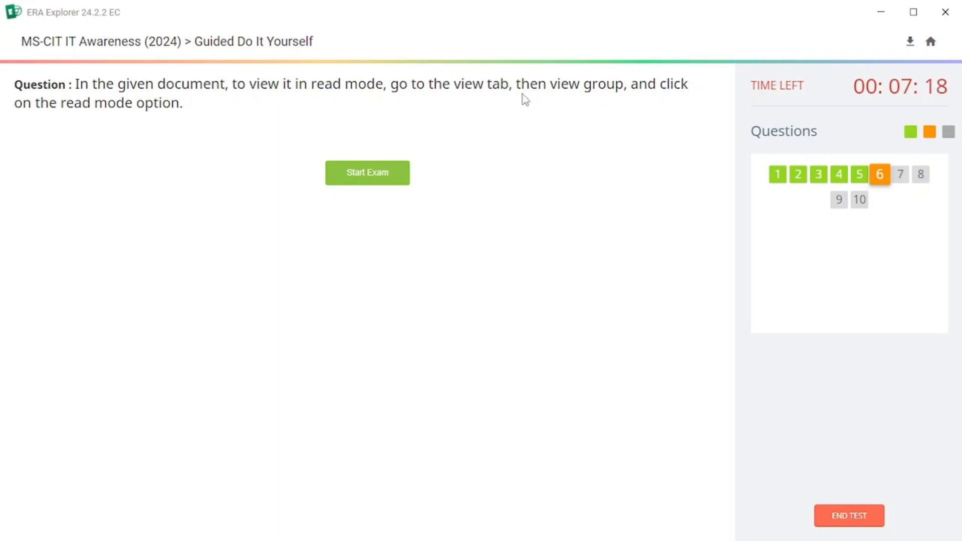
- Start the question 6 task, switch the document to Read Mode, and submit it
click(353, 176)
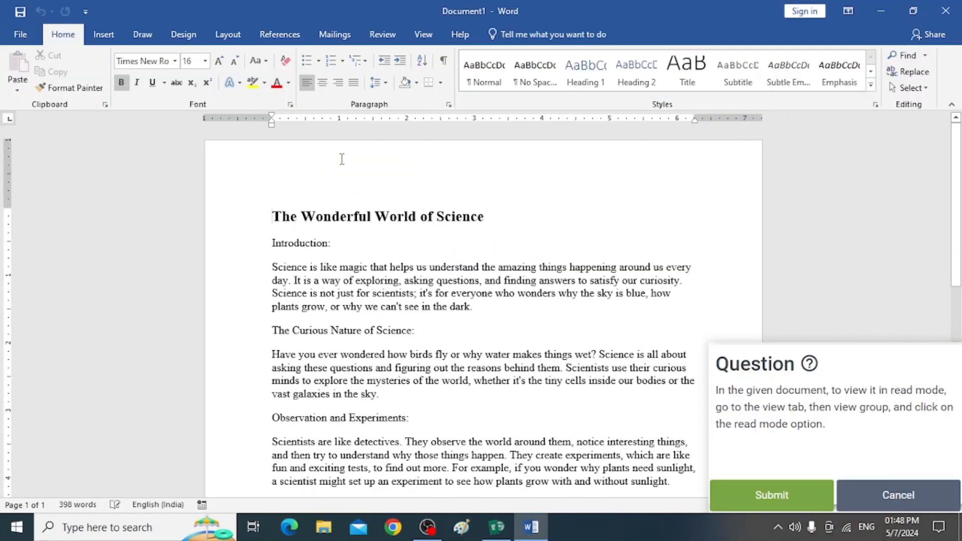
click(425, 36)
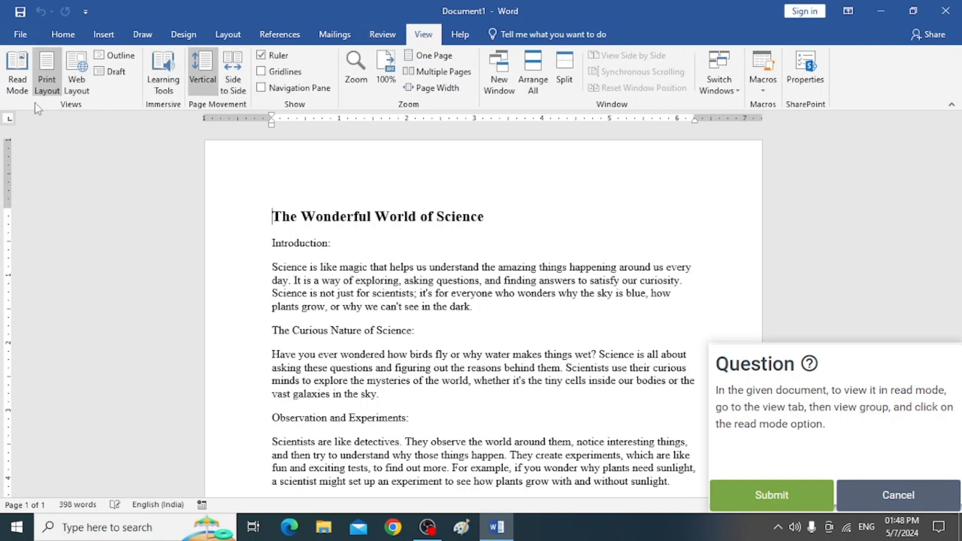
click(18, 73)
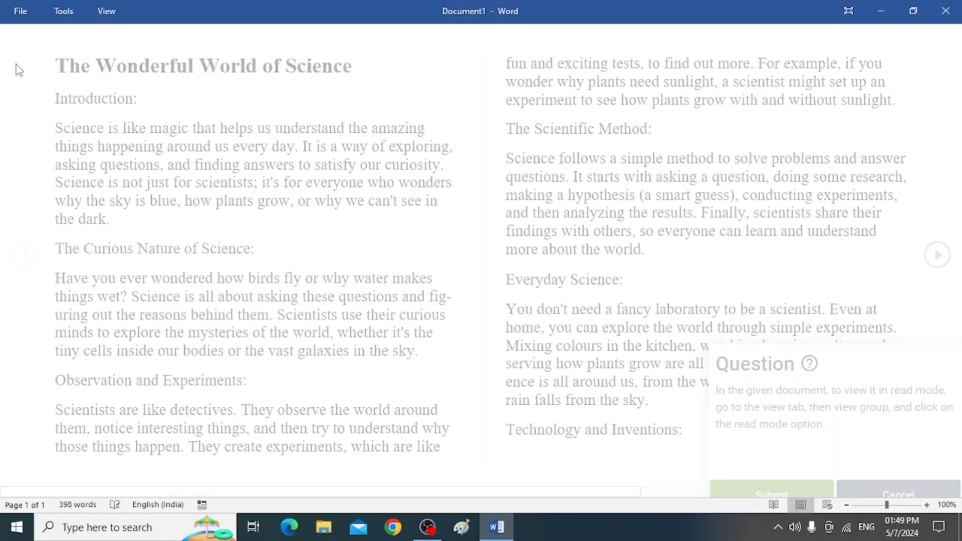
click(758, 483)
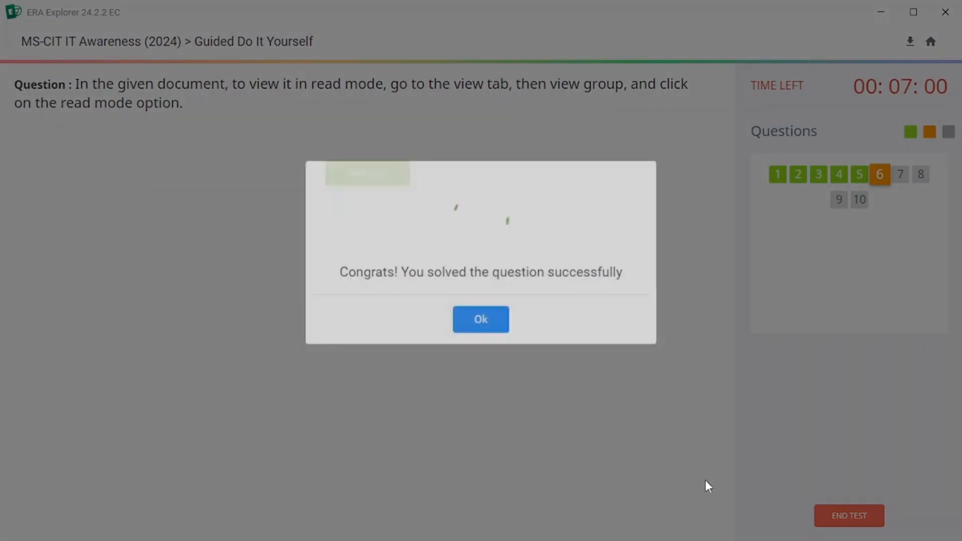
click(495, 340)
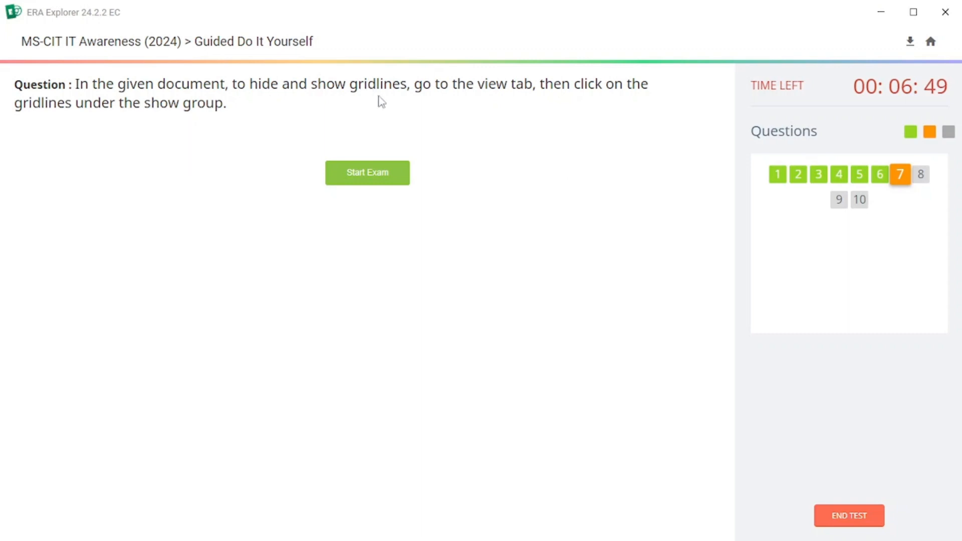
- Start the question 7 task, show and hide the document's gridlines, and submit it
click(372, 176)
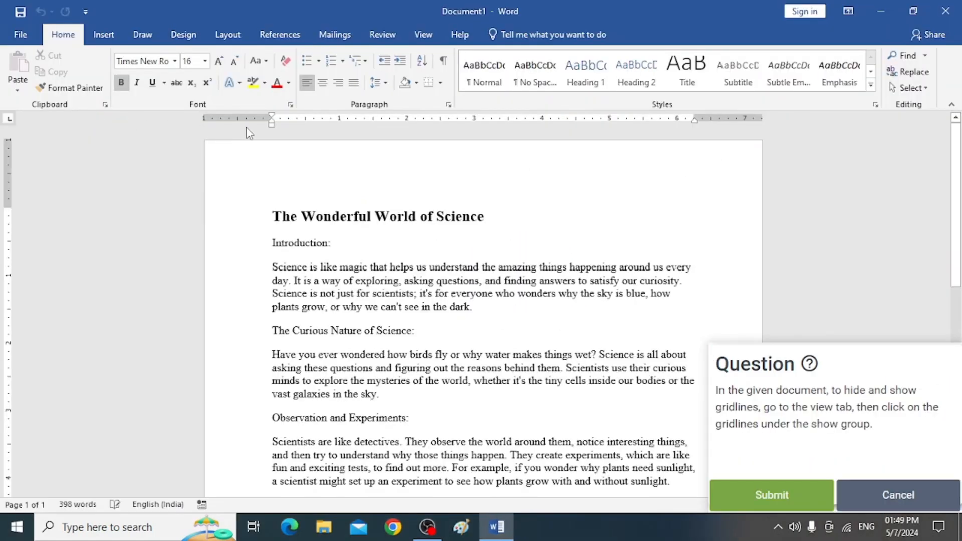
click(427, 36)
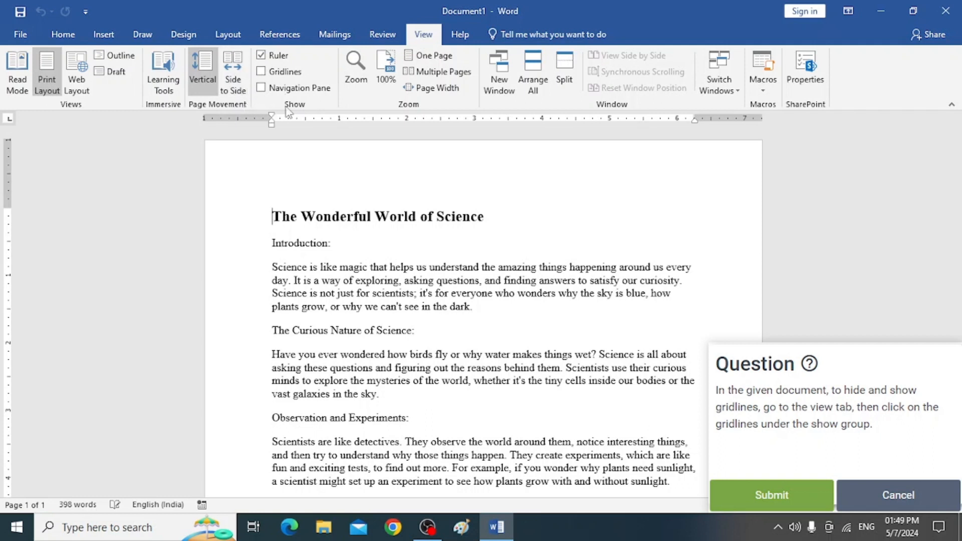
click(284, 76)
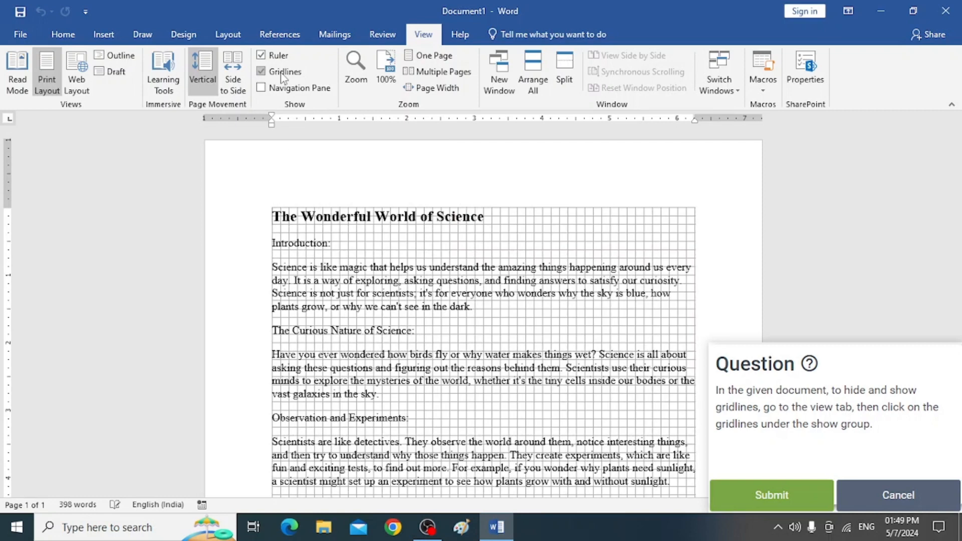
click(284, 76)
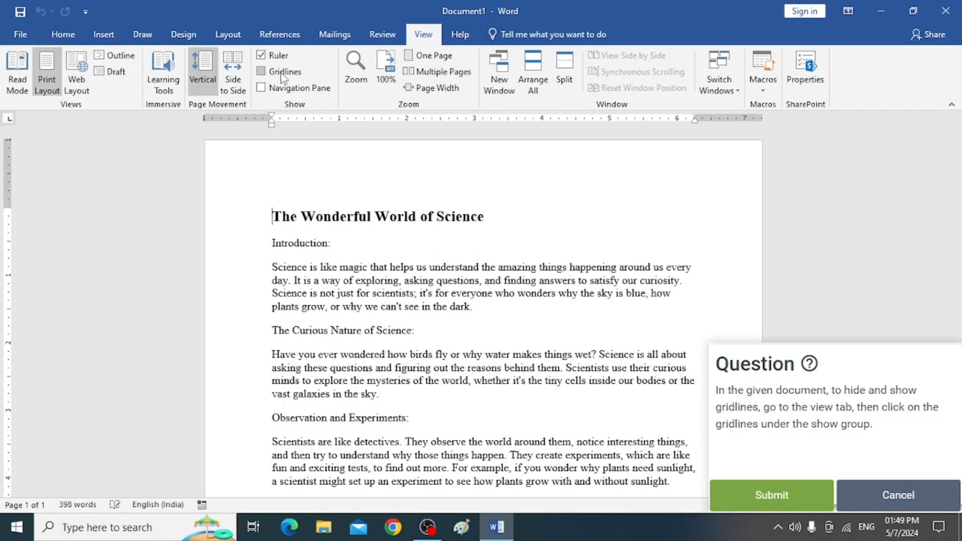
click(772, 493)
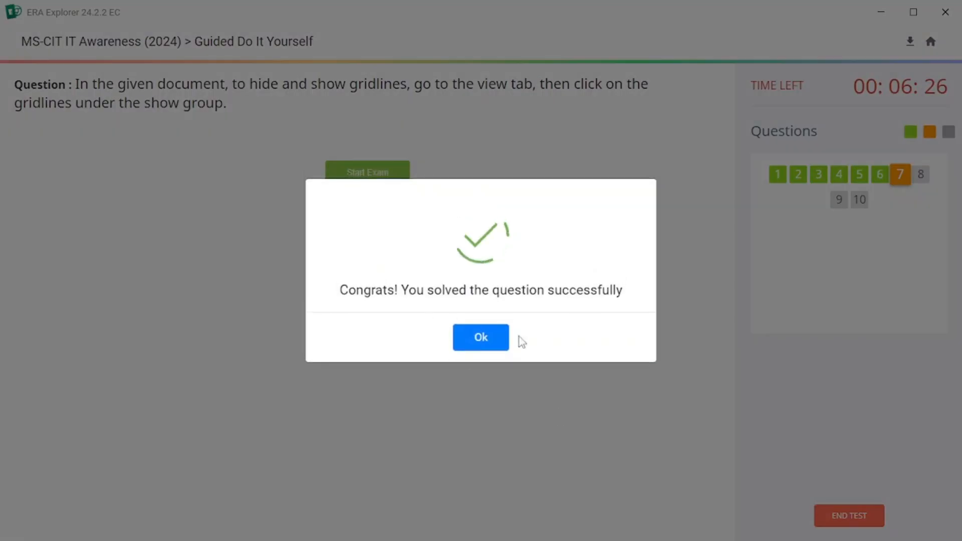
click(479, 337)
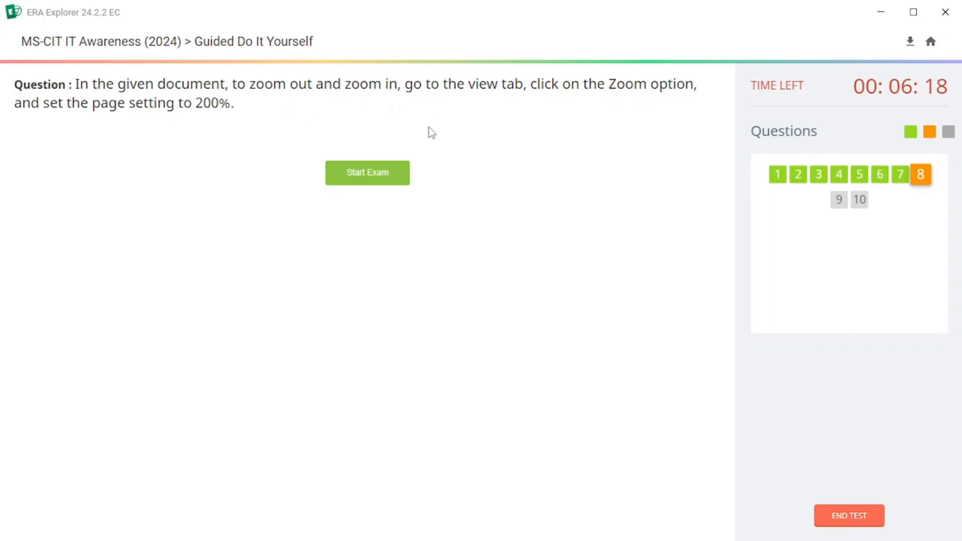
- Start the question 8 task, set the document's zoom to 200%, and submit it
click(371, 179)
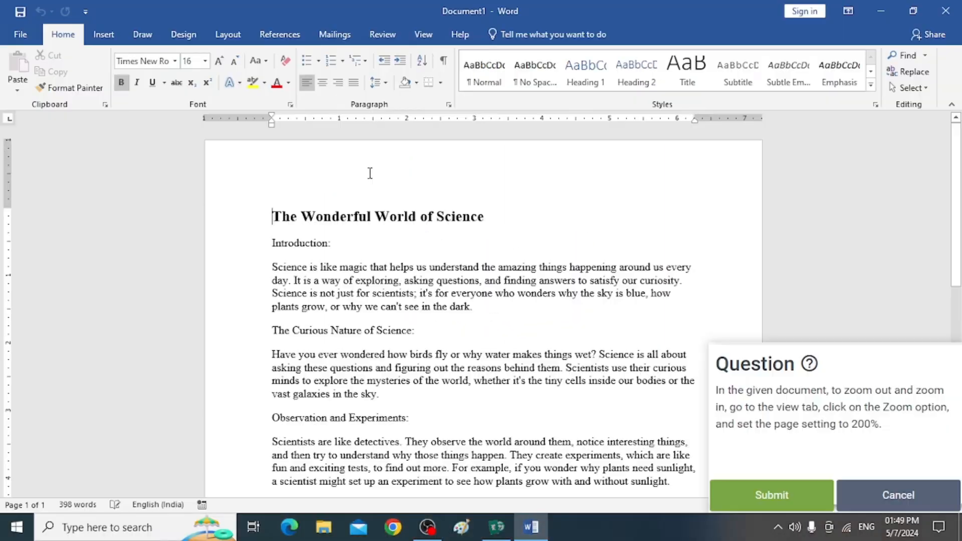
click(423, 35)
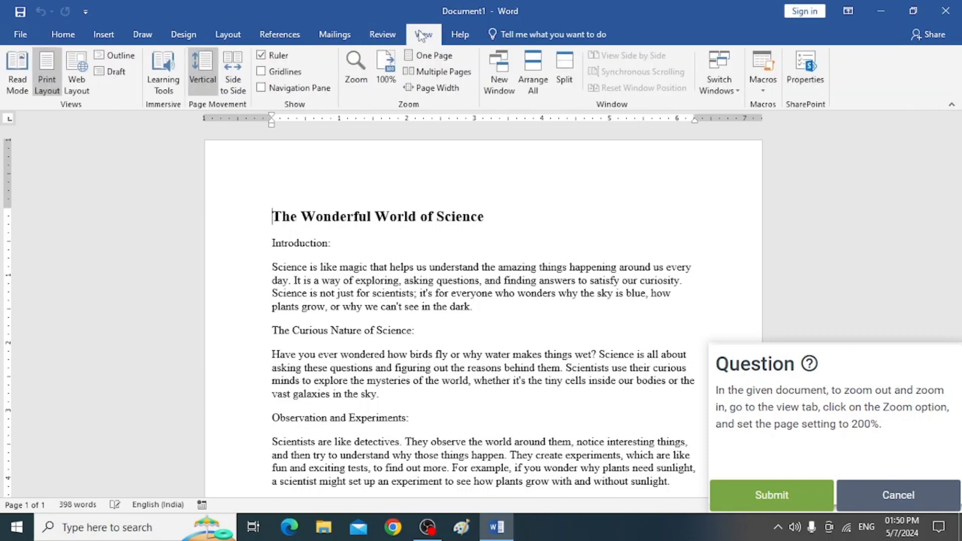
click(354, 61)
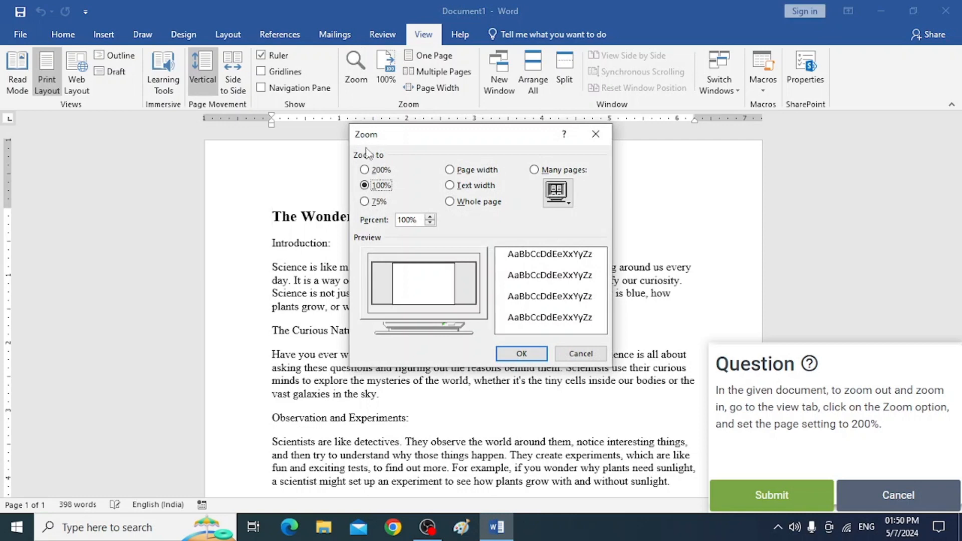
click(380, 170)
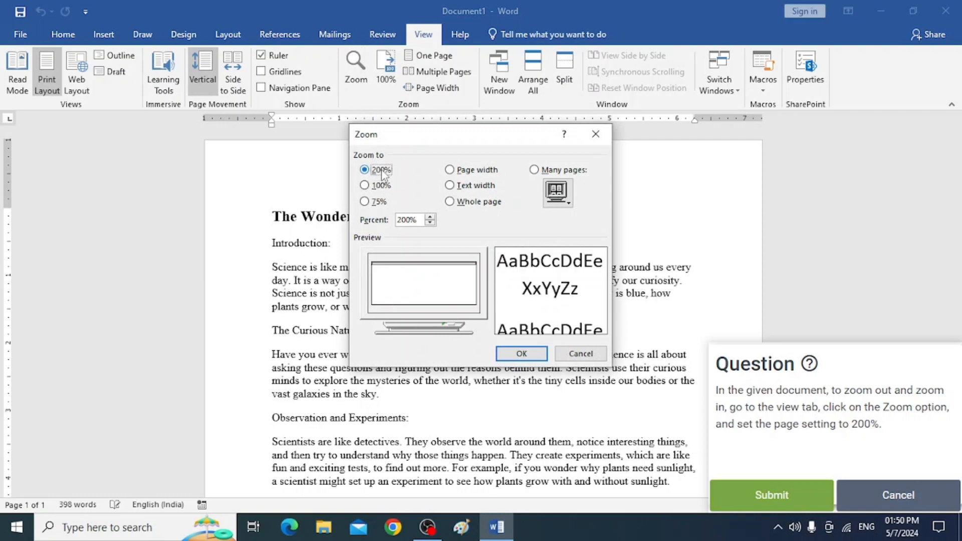
click(522, 354)
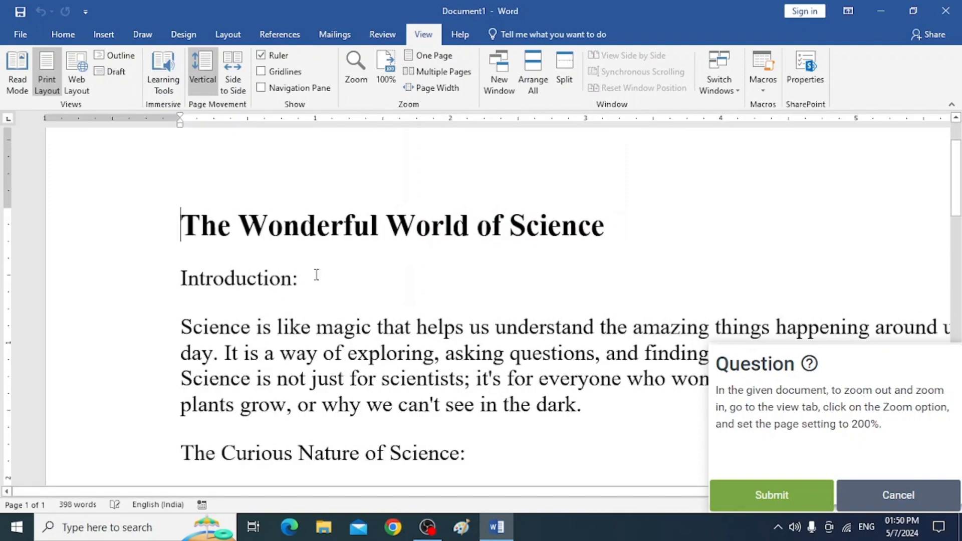
click(785, 496)
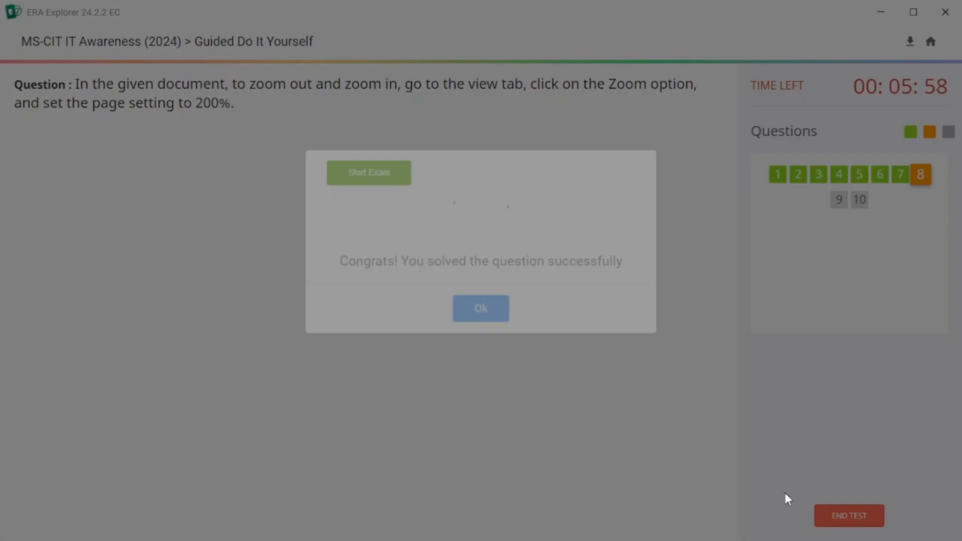
click(480, 334)
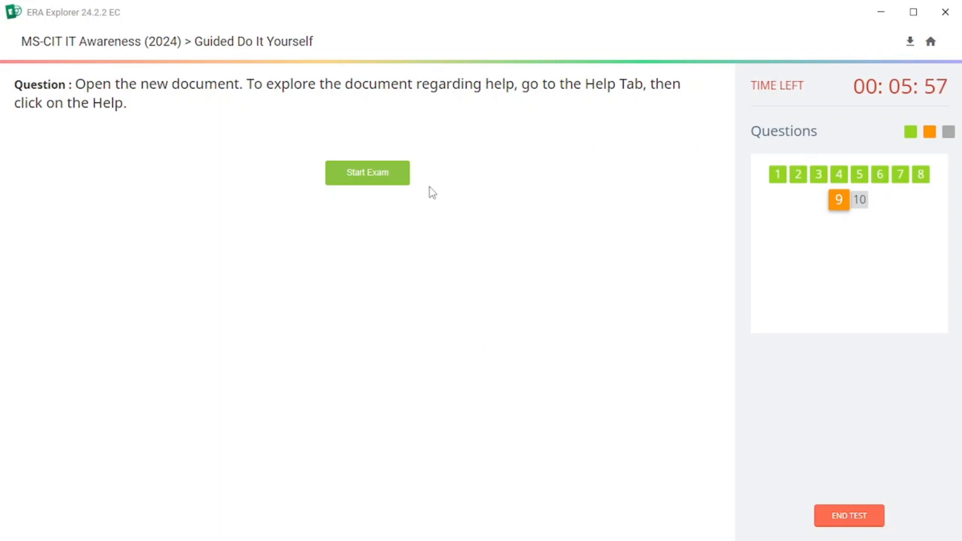
- Start the question 9 task, launch Word and create a blank document
click(381, 176)
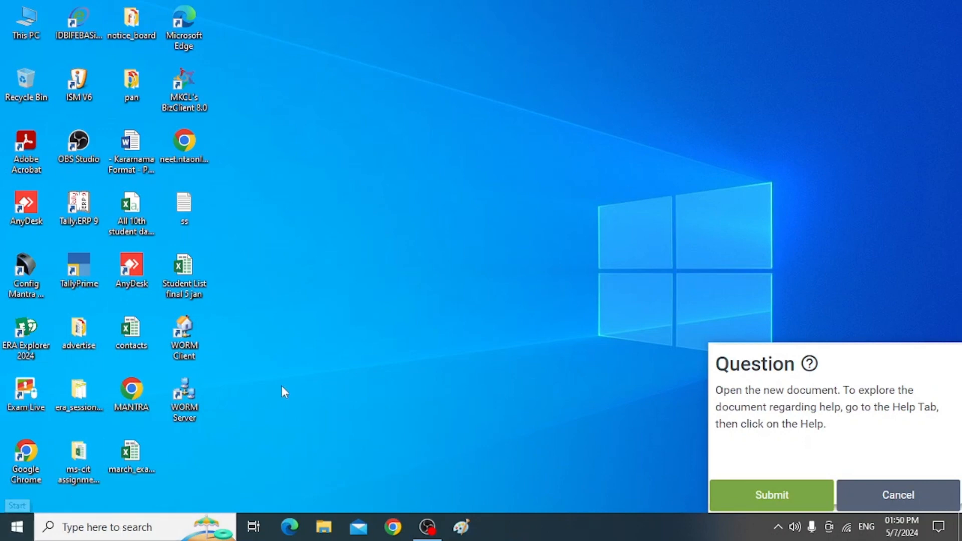
click(15, 528)
text(w)
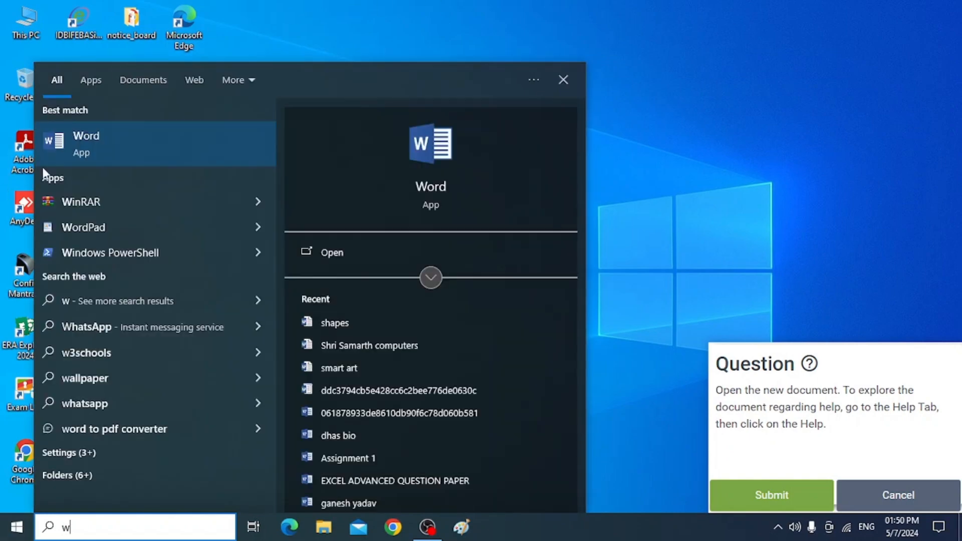
click(79, 150)
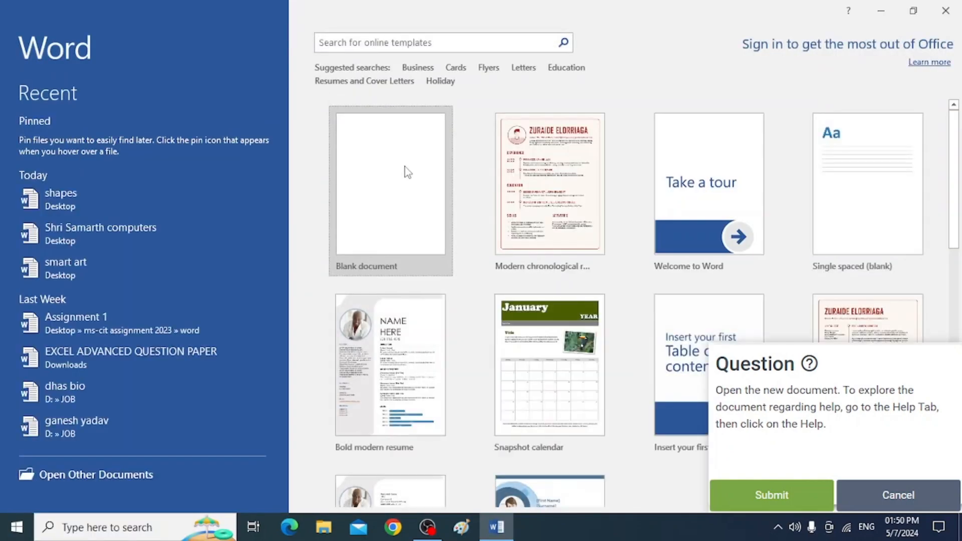
click(404, 170)
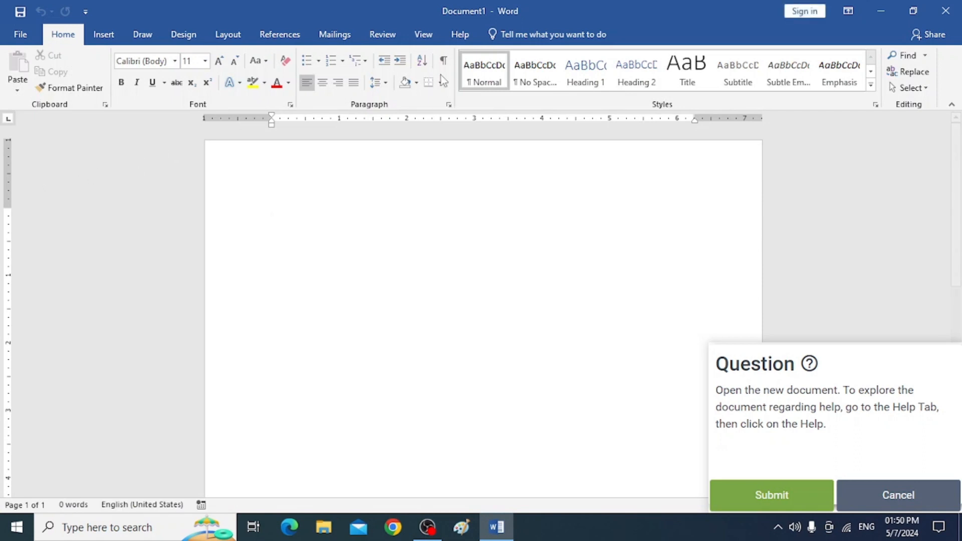
- Open Word's Help for the new document and submit the question 9 task
click(458, 36)
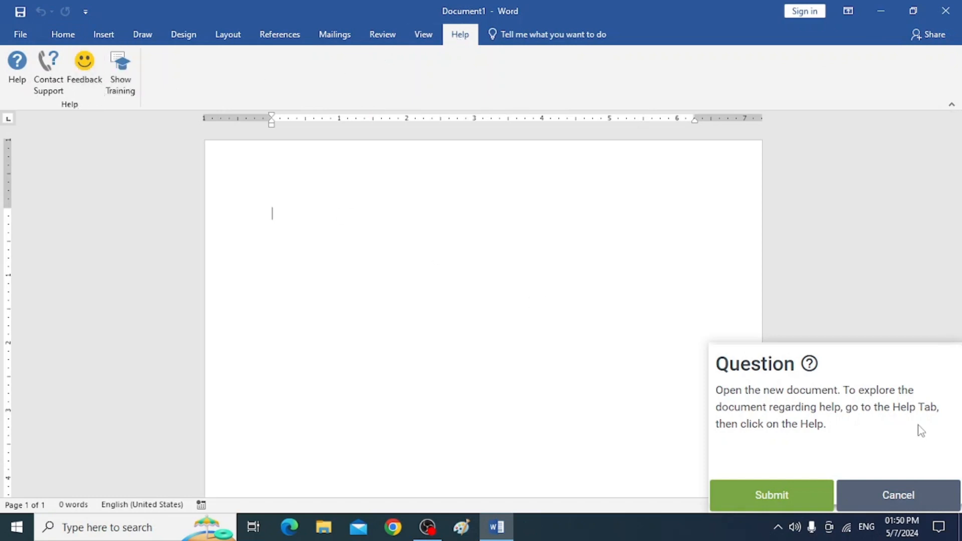
click(13, 62)
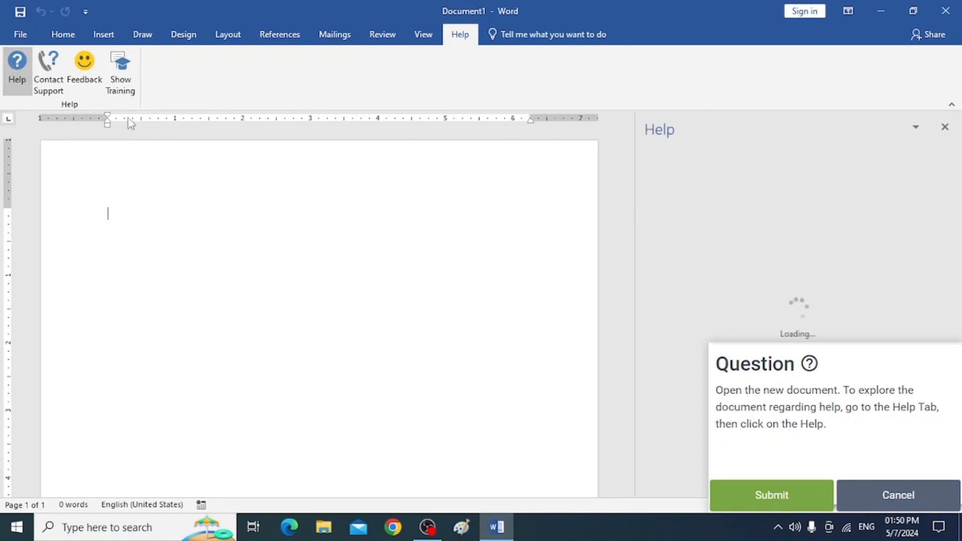
click(784, 510)
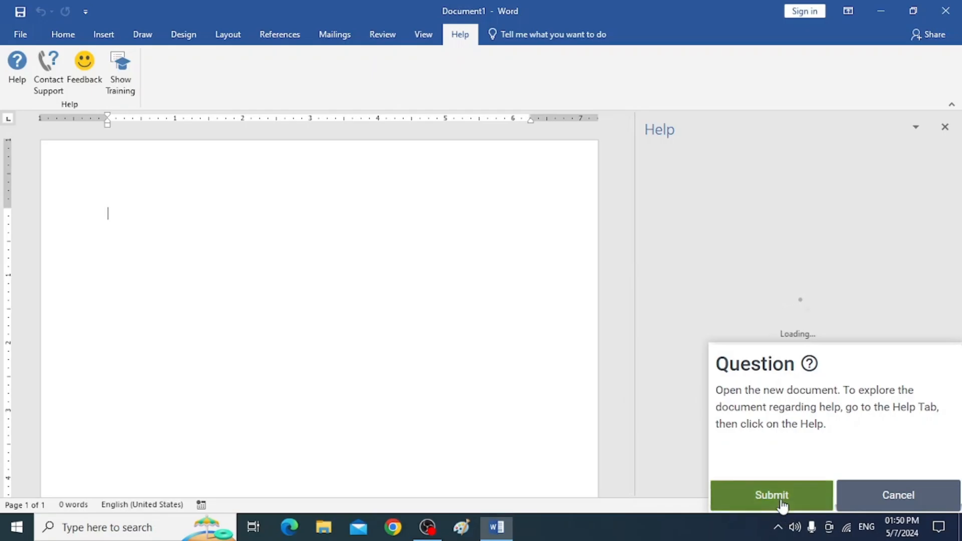
click(481, 338)
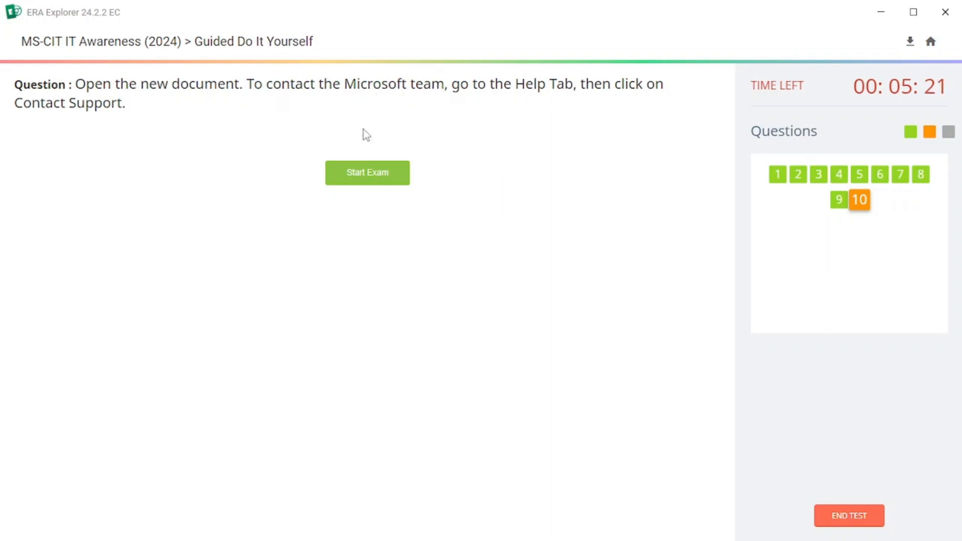
- Start the question 10 task, launch Word and create a blank document
click(357, 179)
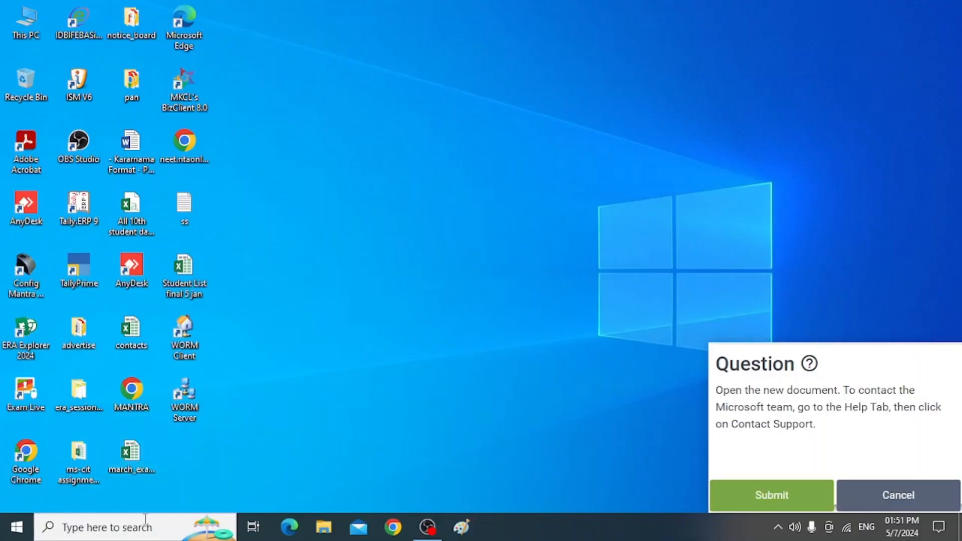
click(18, 533)
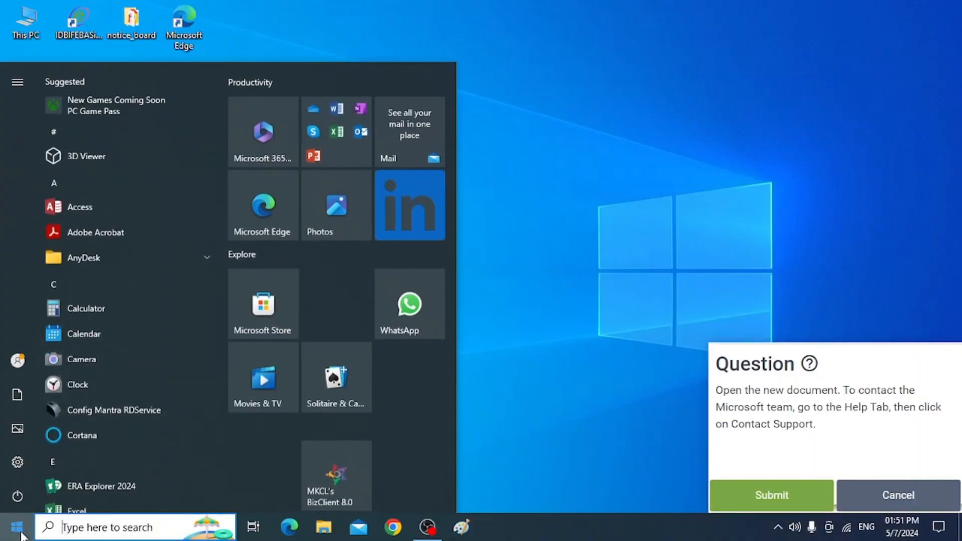
text(w)
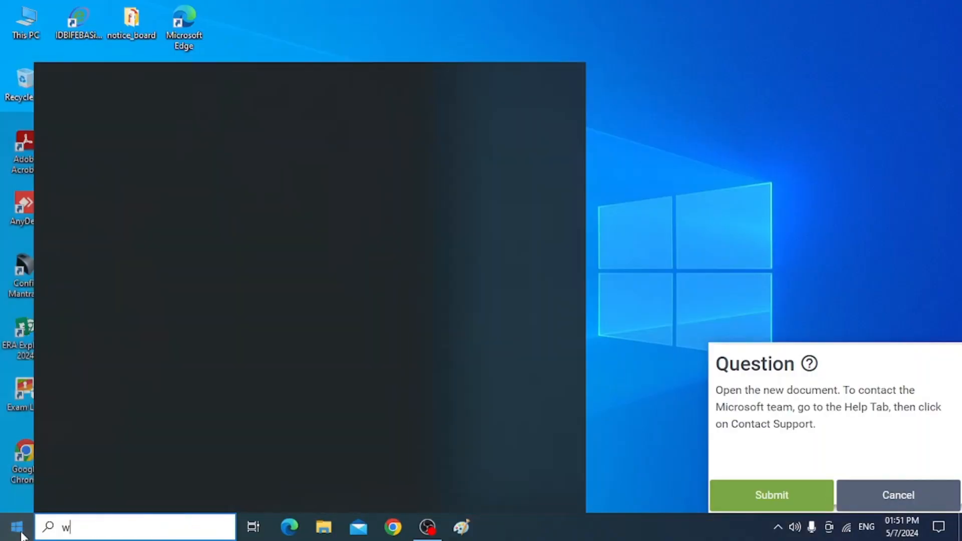
click(106, 151)
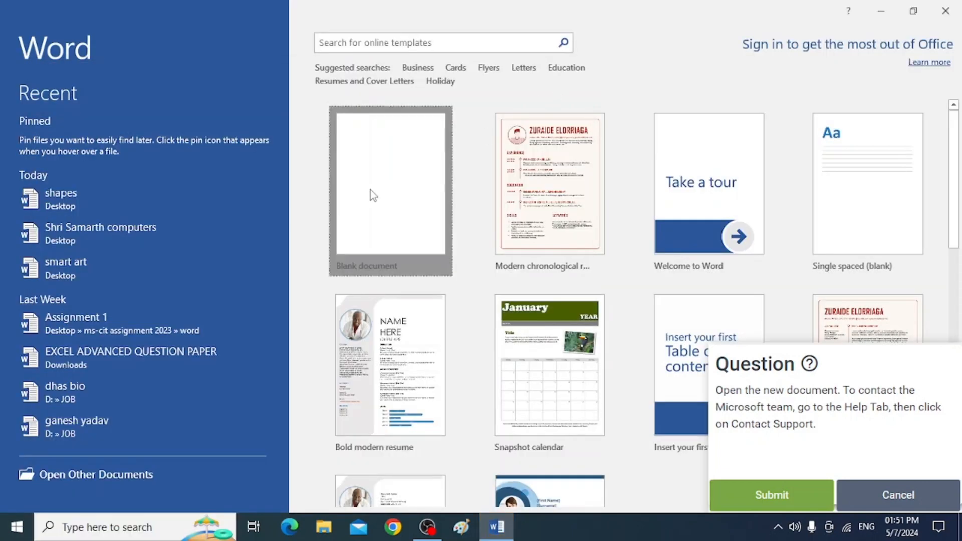
click(371, 193)
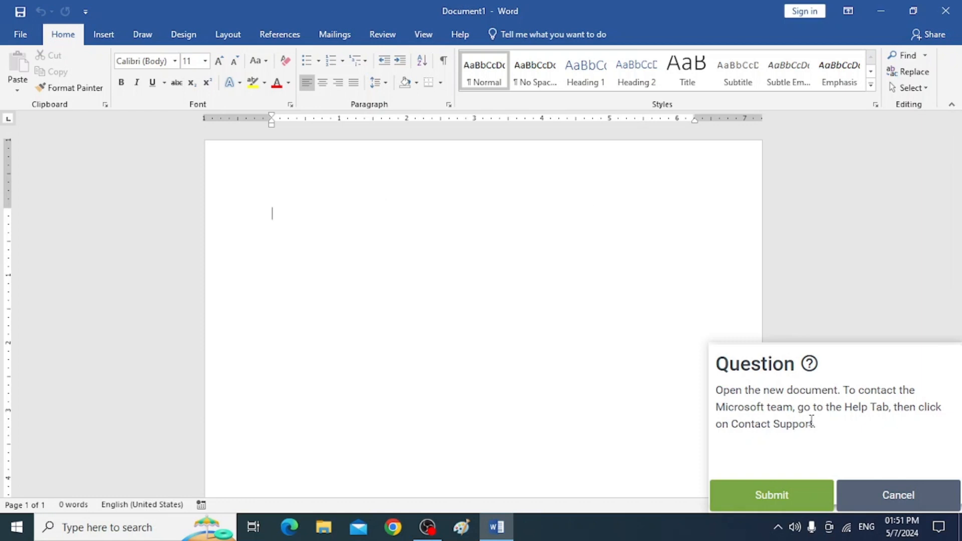
- Open Contact Support from Word's Help commands and submit the question 10 task
click(460, 35)
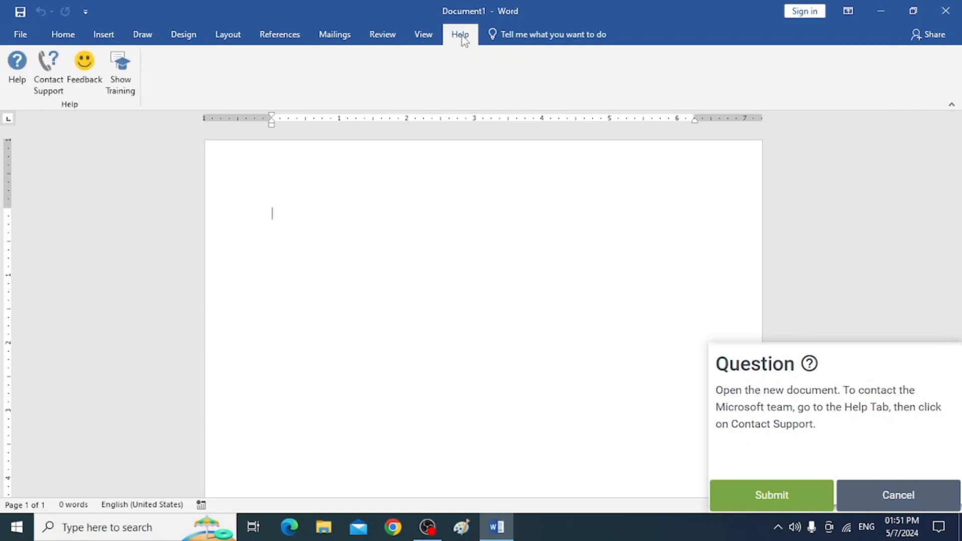
click(47, 77)
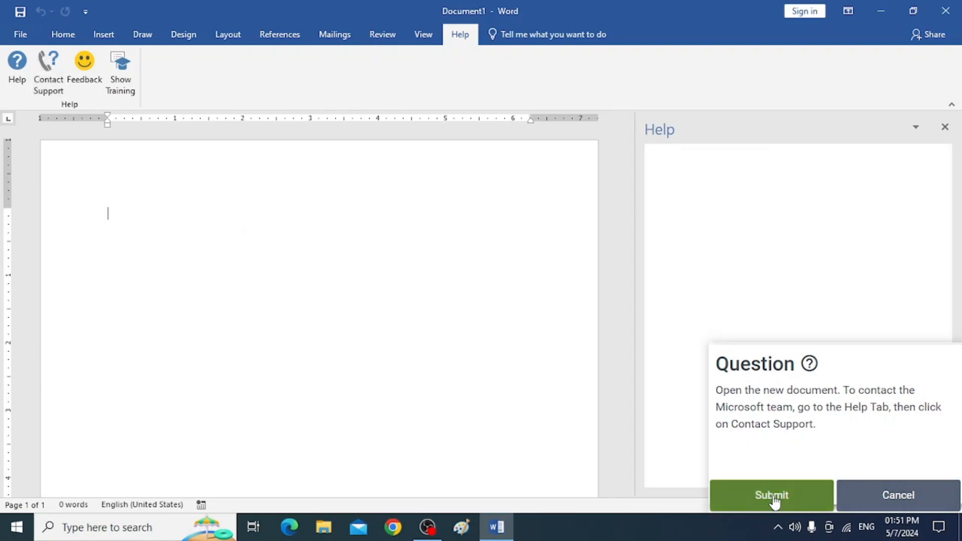
click(773, 496)
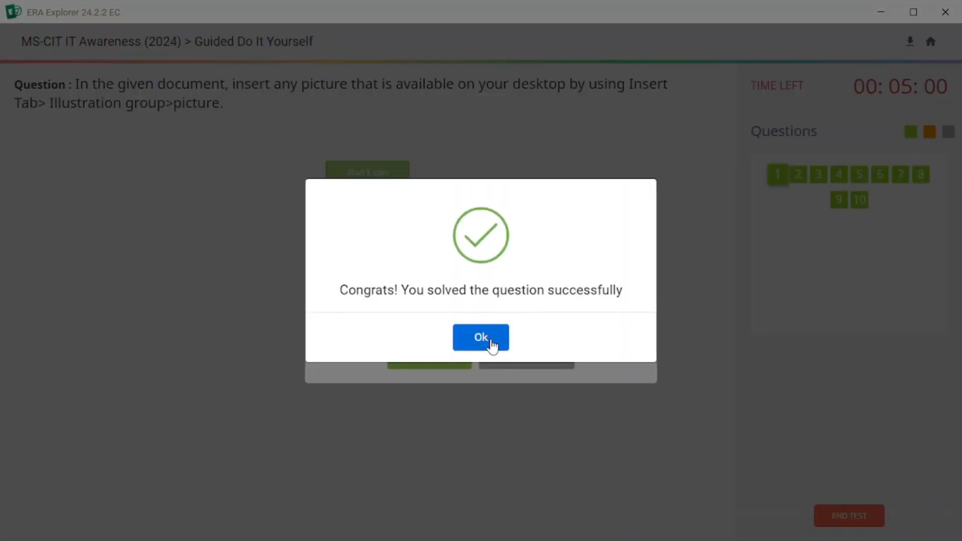
click(492, 346)
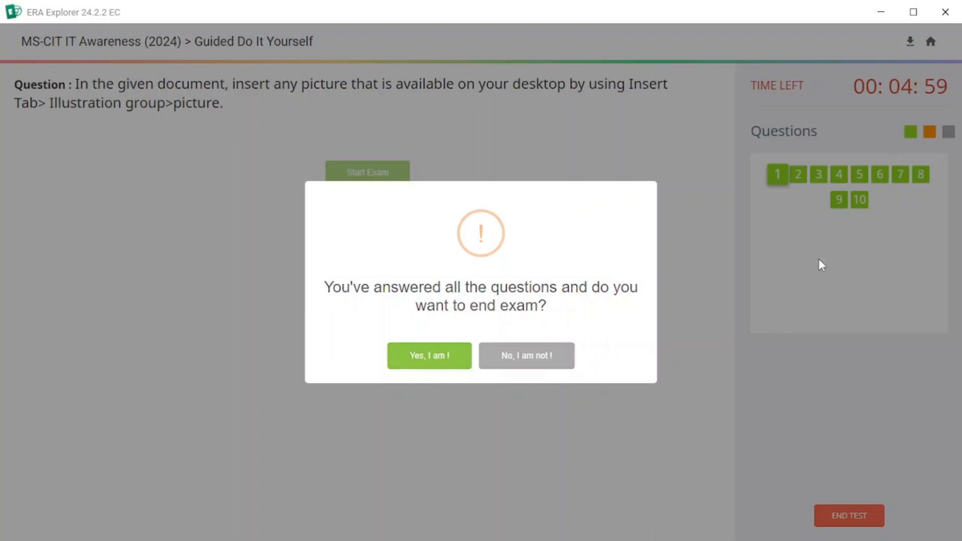
- End the Guided Do It Yourself exam, confirming with "End Exam", and open the Session #21 Processfolio assignment
click(410, 357)
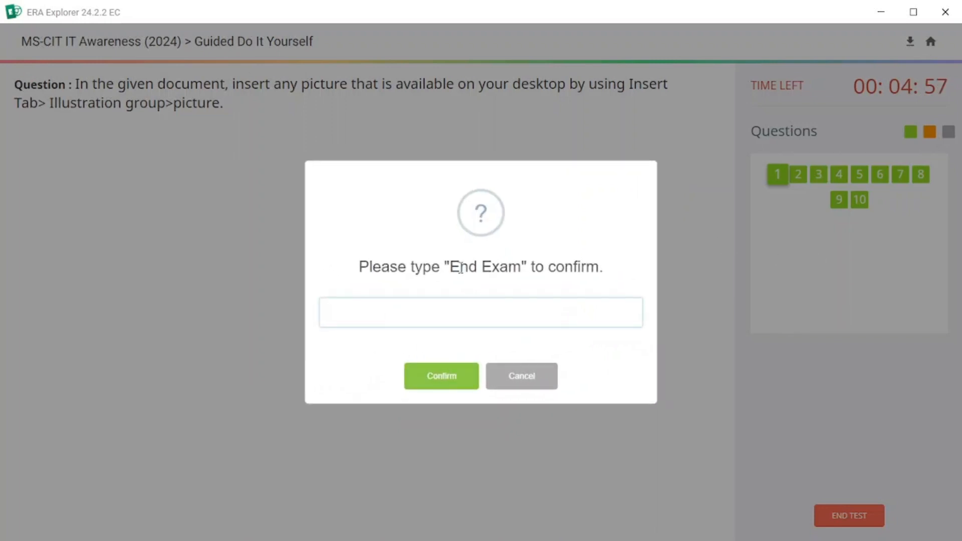
drag(450, 267, 416, 321)
click(443, 386)
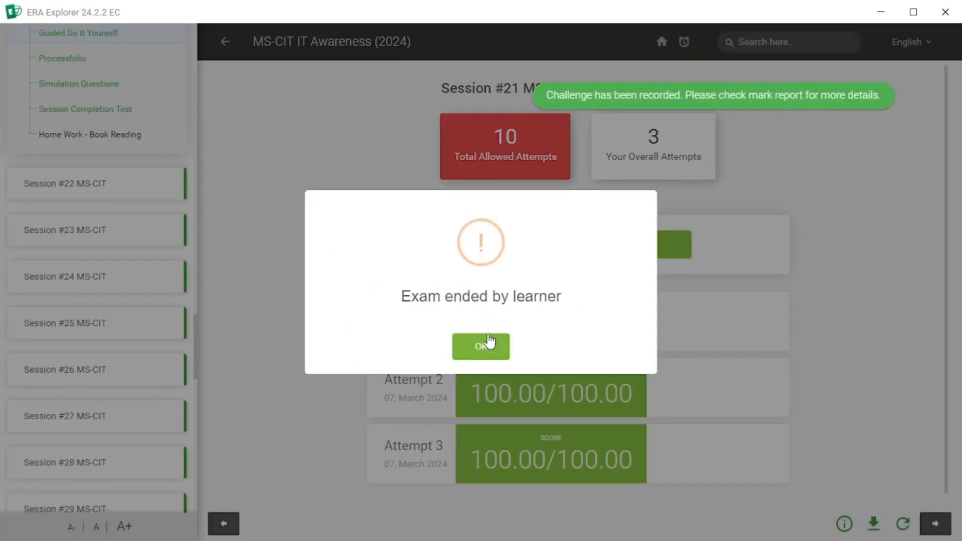
click(488, 343)
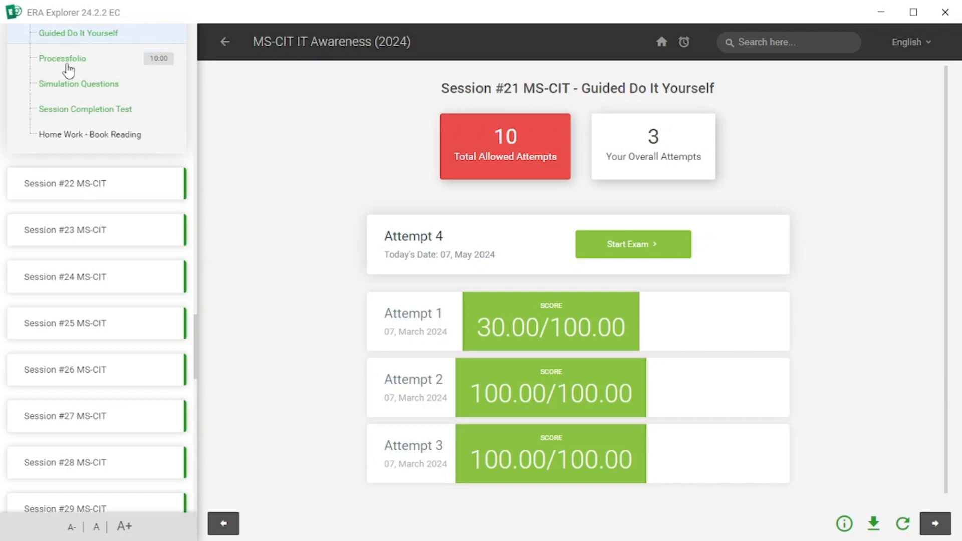
click(66, 69)
click(379, 200)
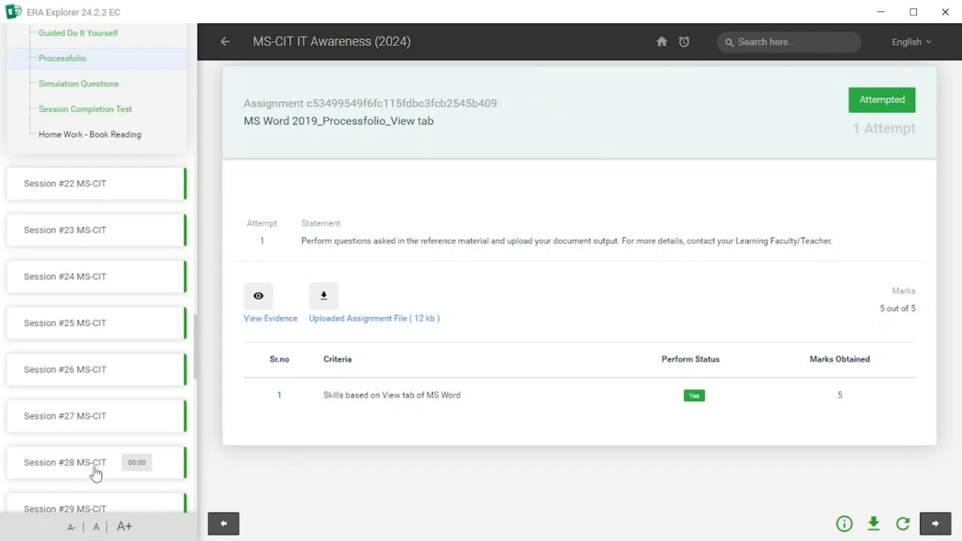
- Launch Word outside ERA Explorer, bring its window to the front and create a blank document
key(super)
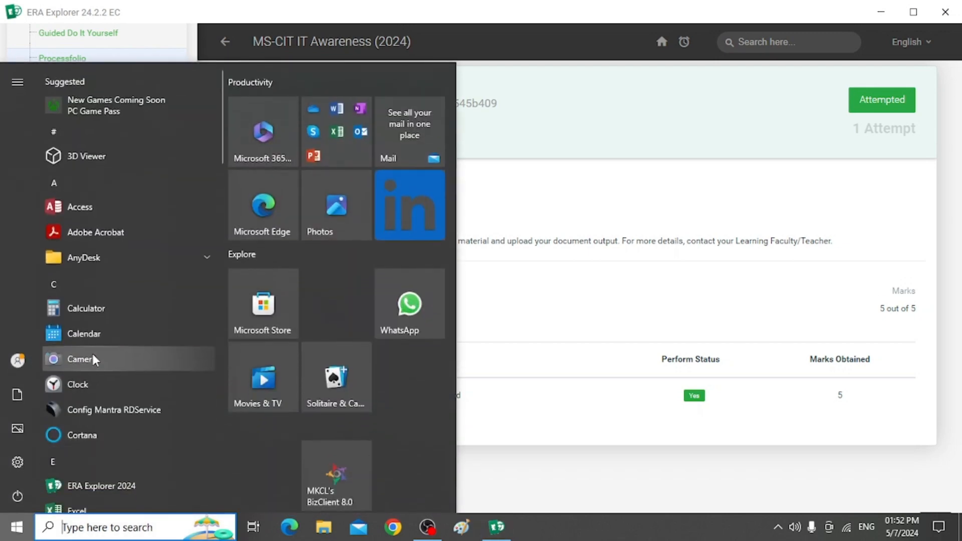
text(w)
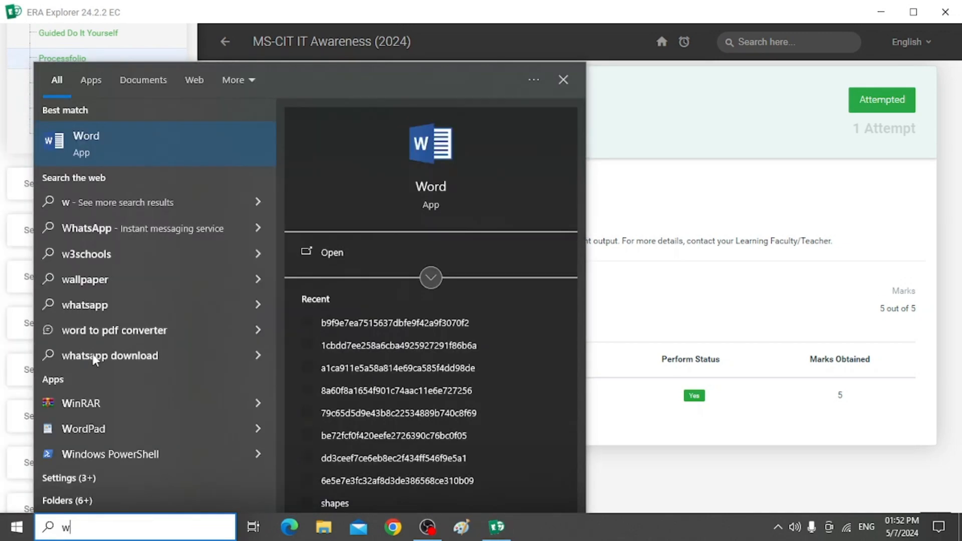
click(100, 153)
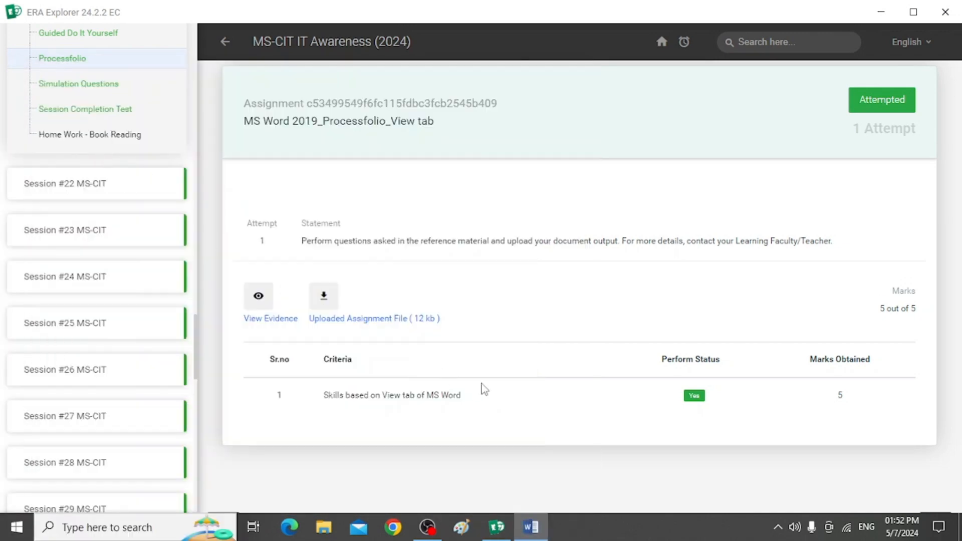
click(532, 537)
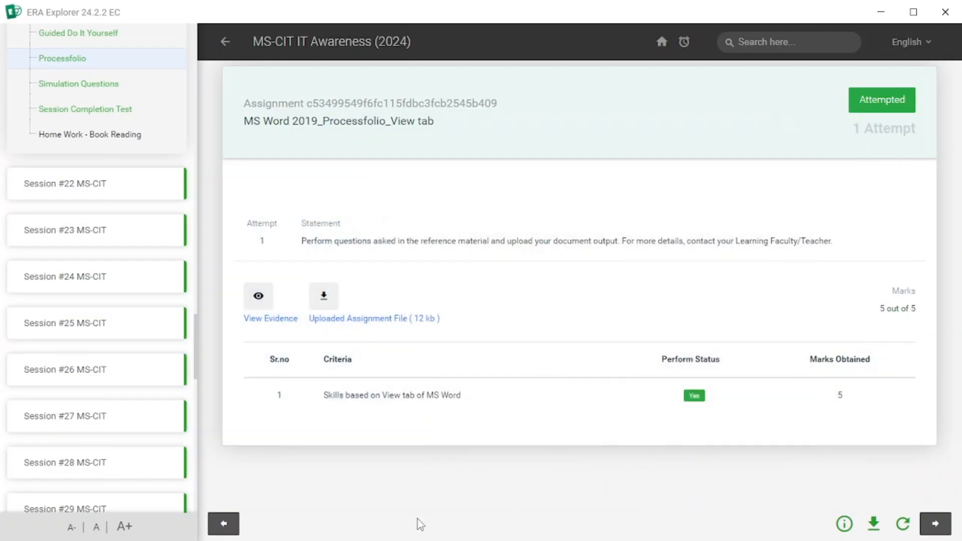
key(super)
click(529, 535)
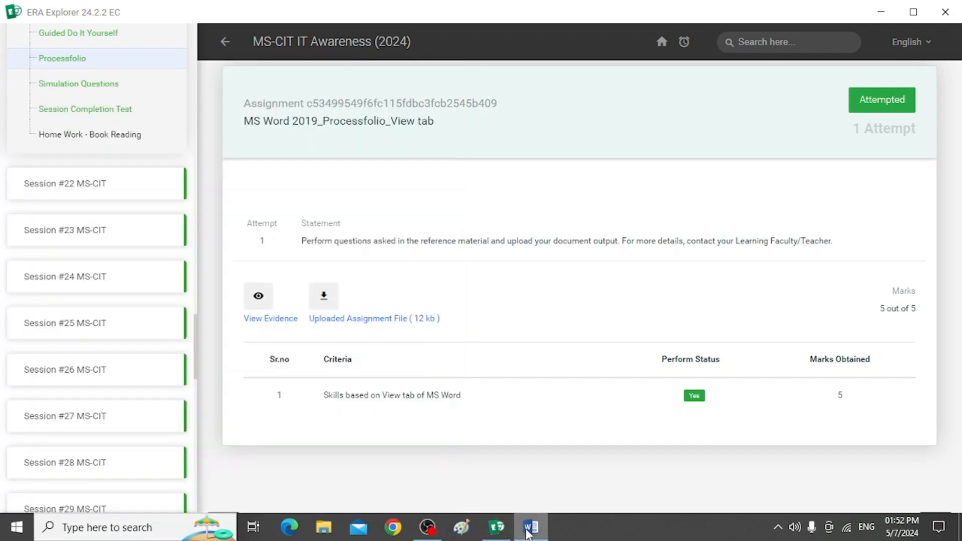
click(881, 11)
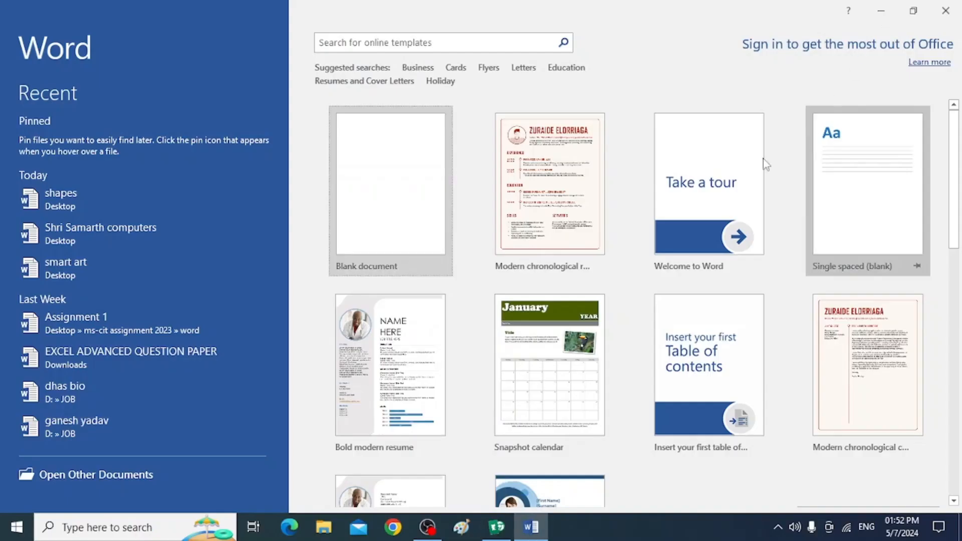
click(375, 219)
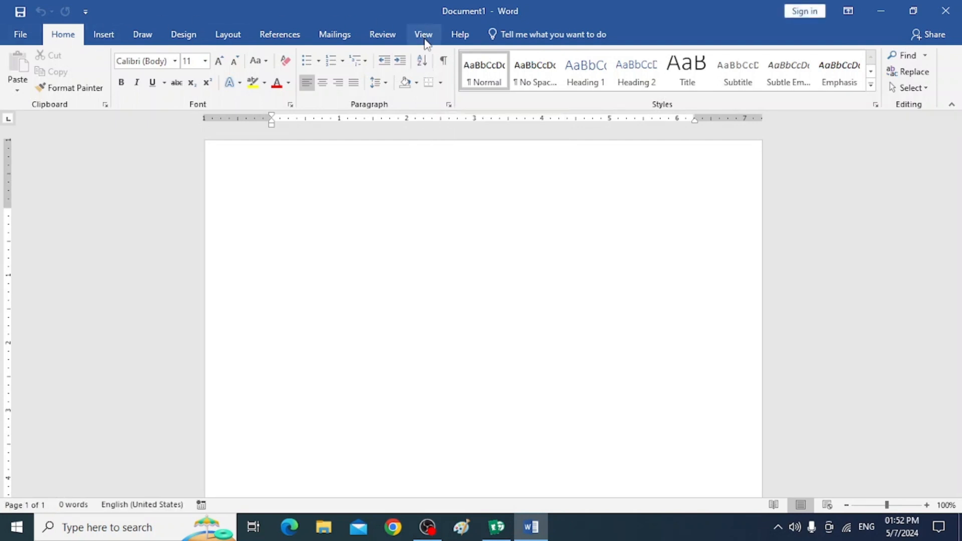
- Show the blank document in Read Mode and Web Layout, and return it to Print Layout
click(423, 35)
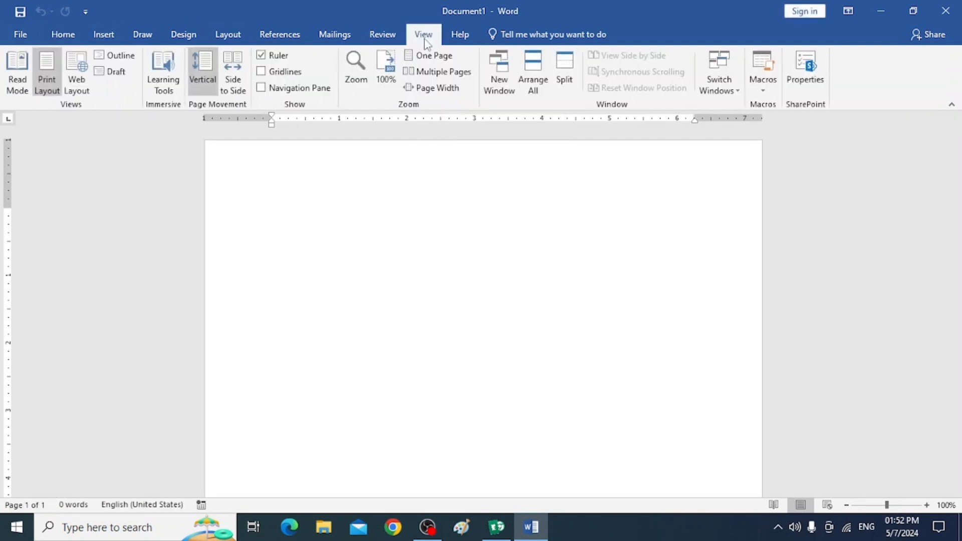
click(18, 88)
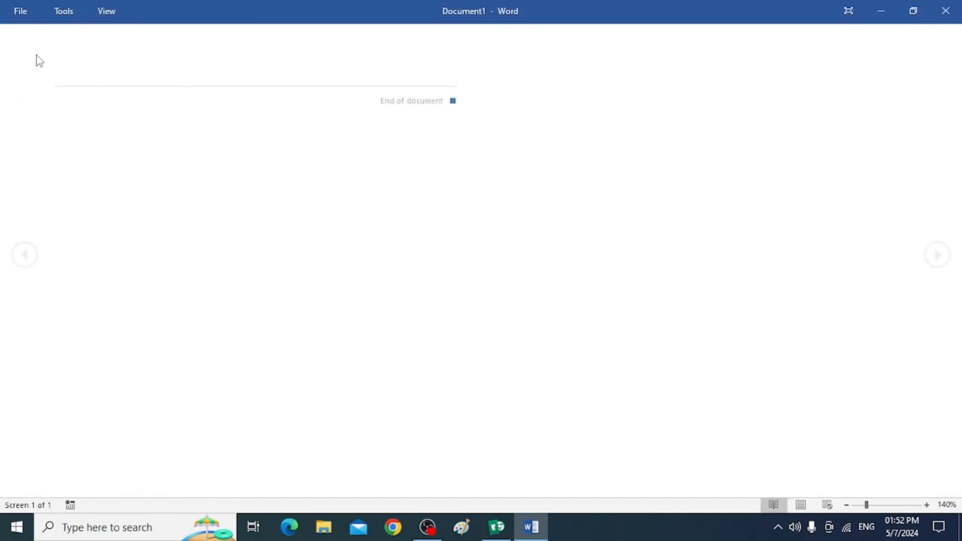
key(Escape)
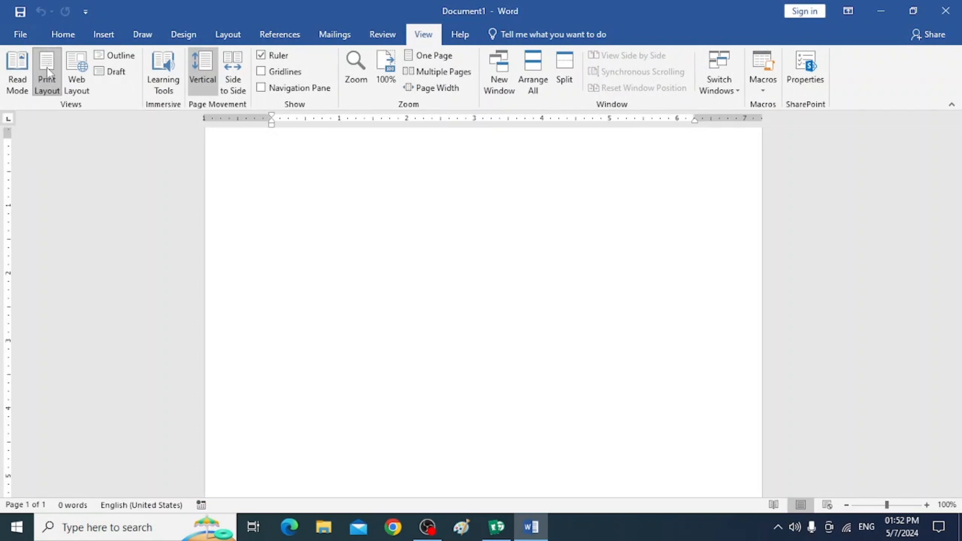
click(77, 73)
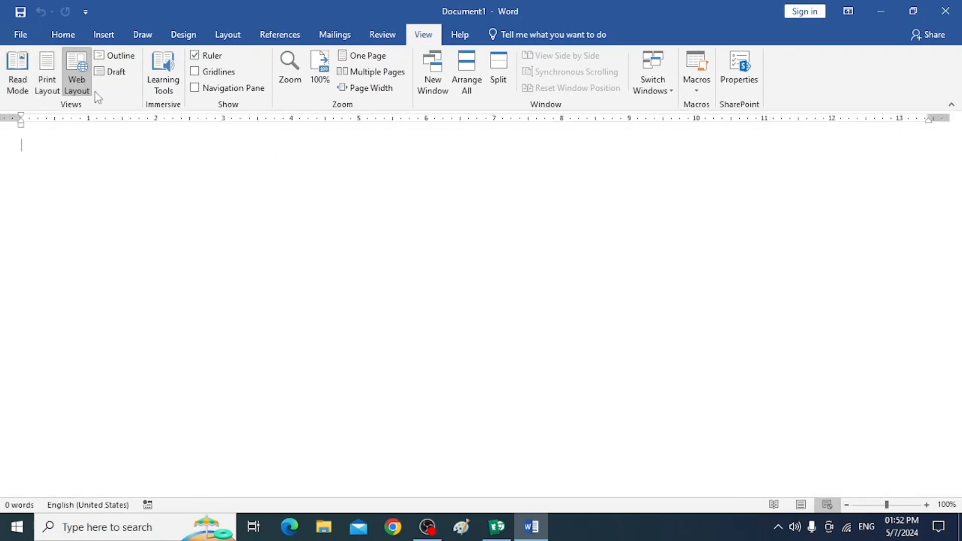
click(45, 68)
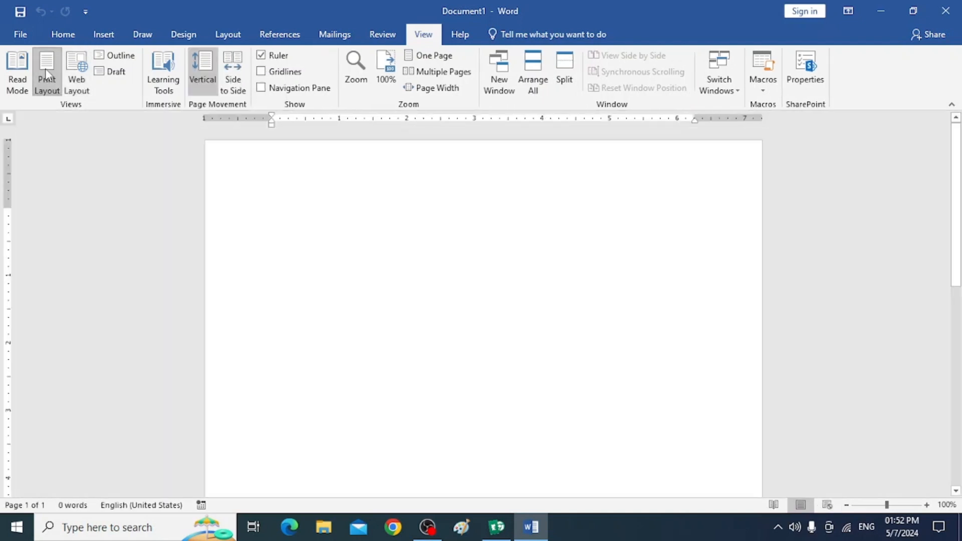
- Save the document to the Desktop as a Word Document named "shri"
click(29, 38)
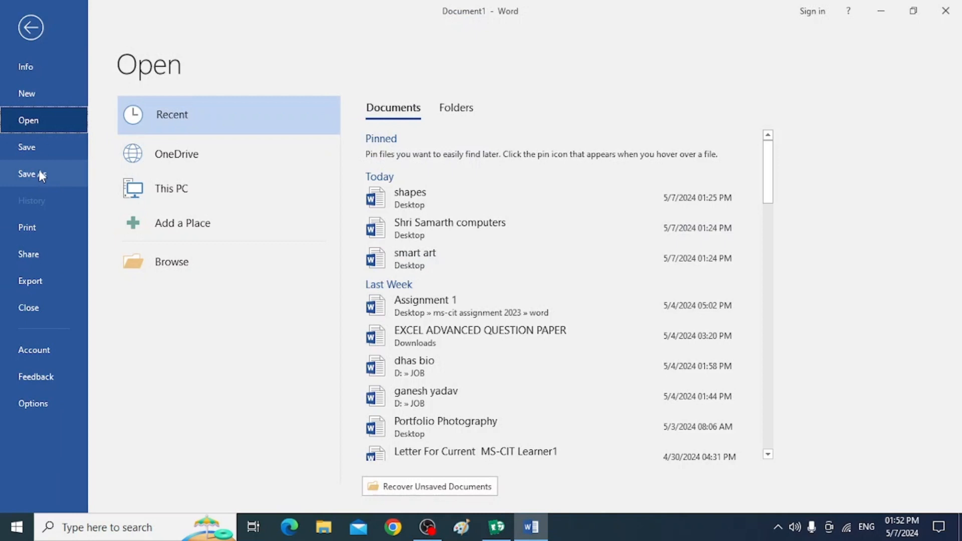
click(39, 173)
click(411, 165)
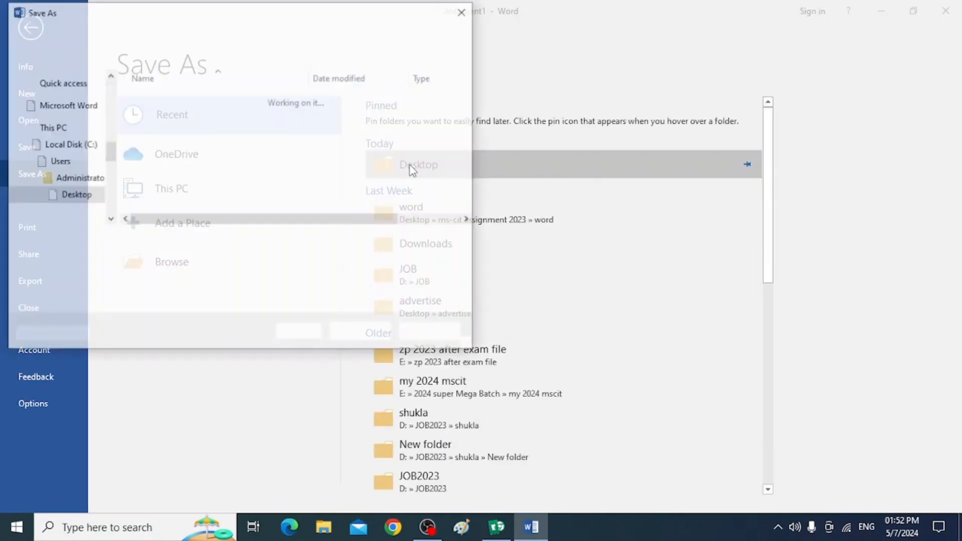
text(s)
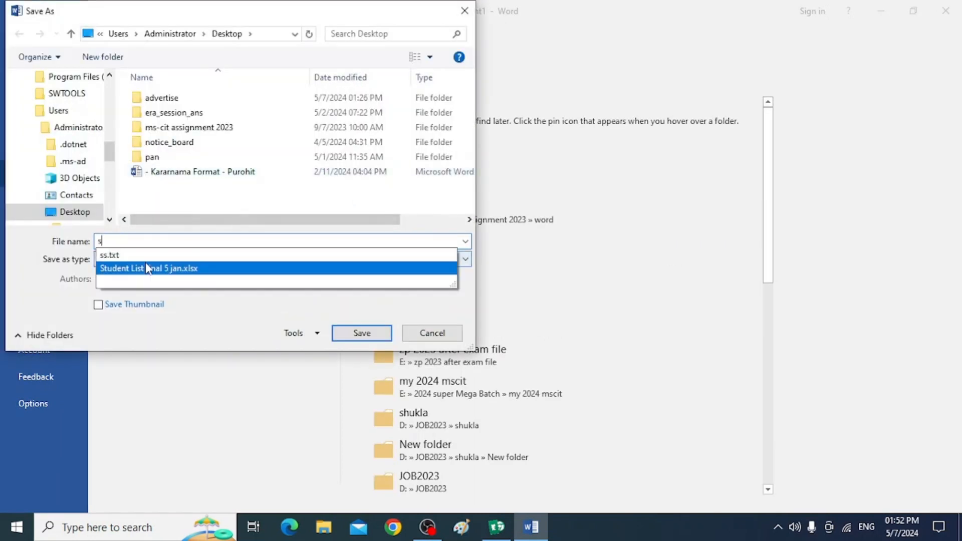
text(hri)
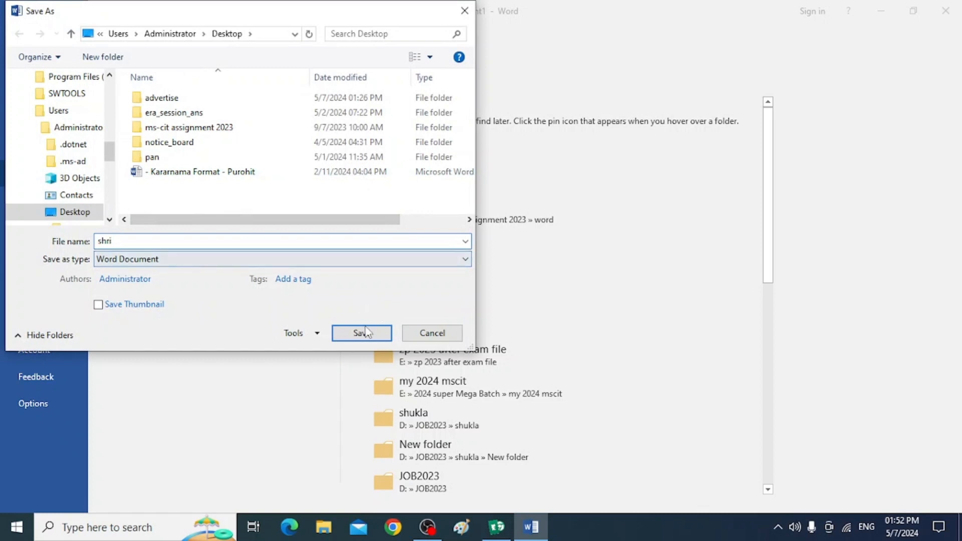
click(364, 333)
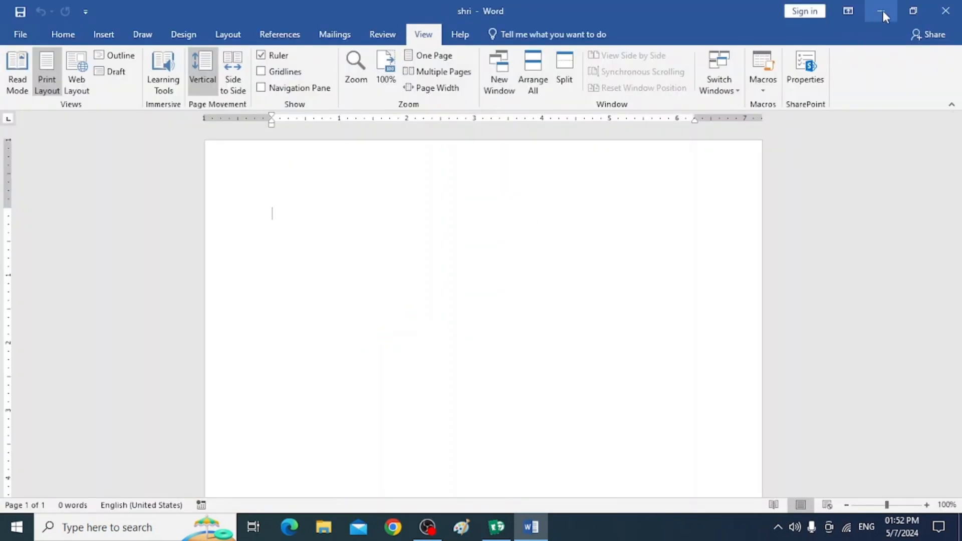
- Switch to ERA Explorer, start the Session #21 Simulation Questions exam and open its question 1 task on the "Take notes" template
click(497, 529)
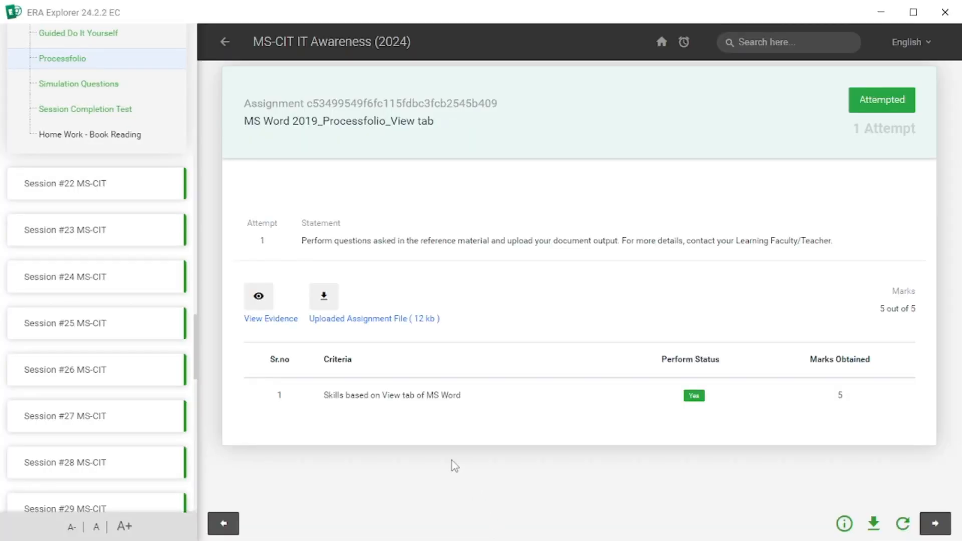
click(76, 84)
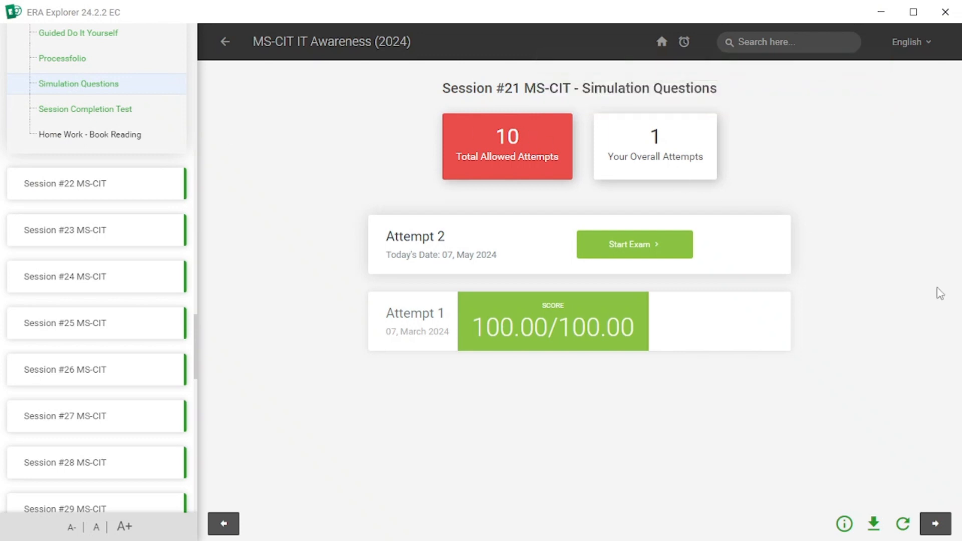
click(623, 253)
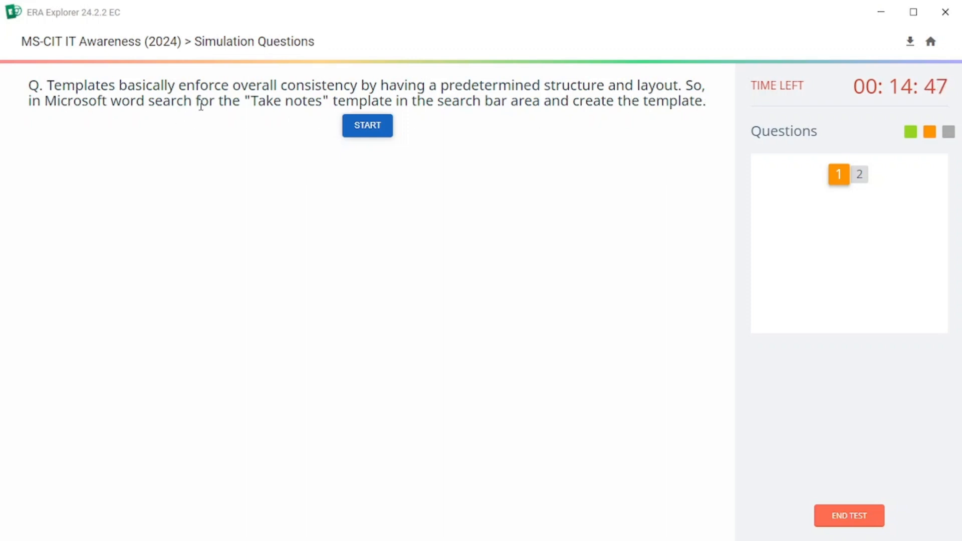
click(377, 132)
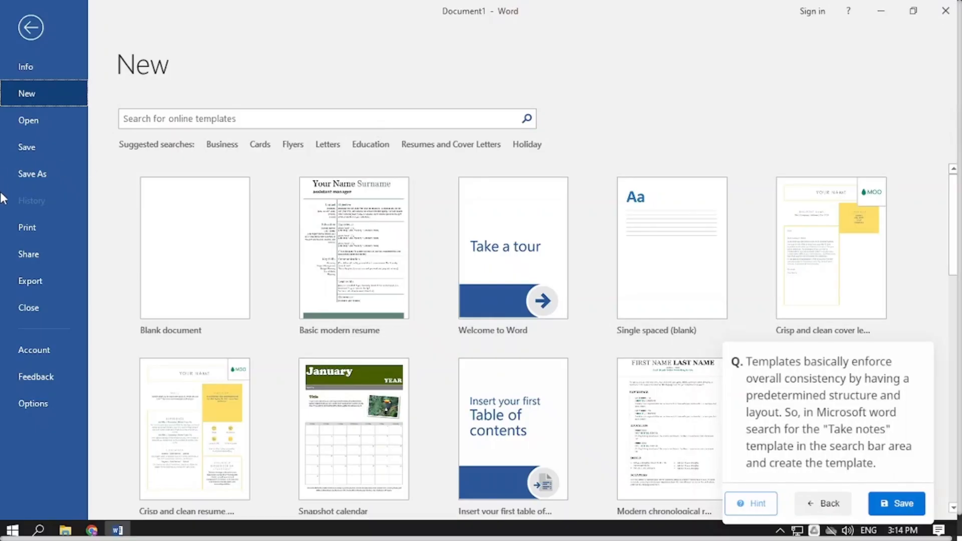
click(721, 342)
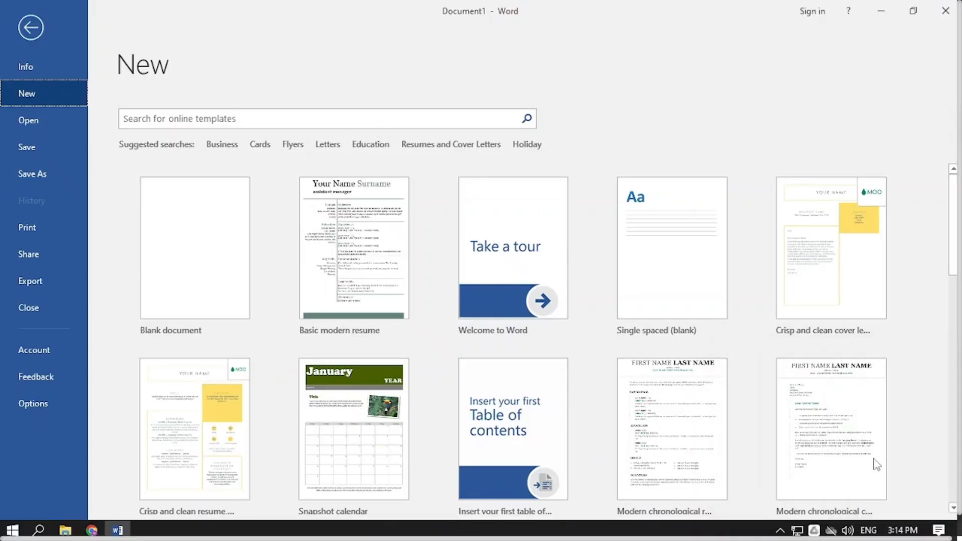
- Search the online templates for "Take notes", create a document from that template, submit the answer and return to the exam
click(950, 485)
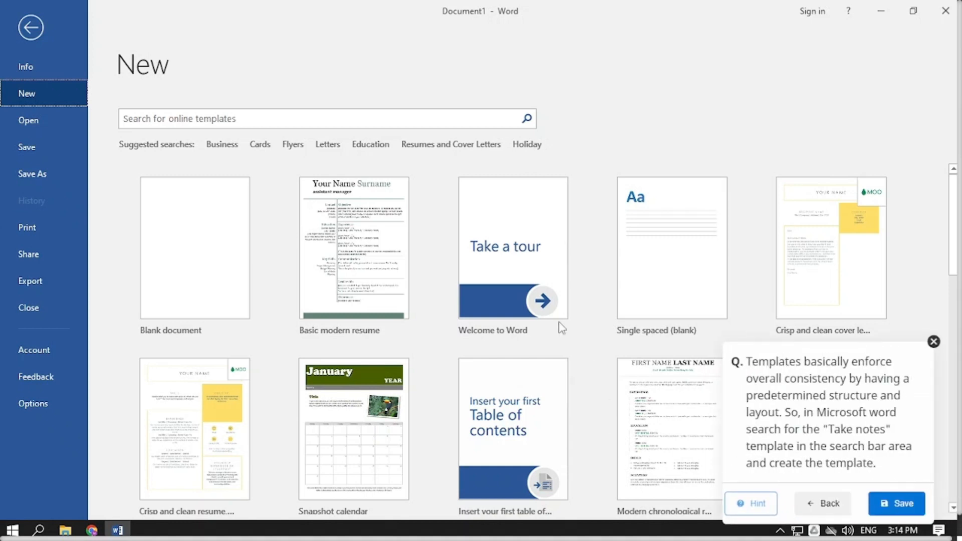
click(189, 119)
text(Take notes)
key(Return)
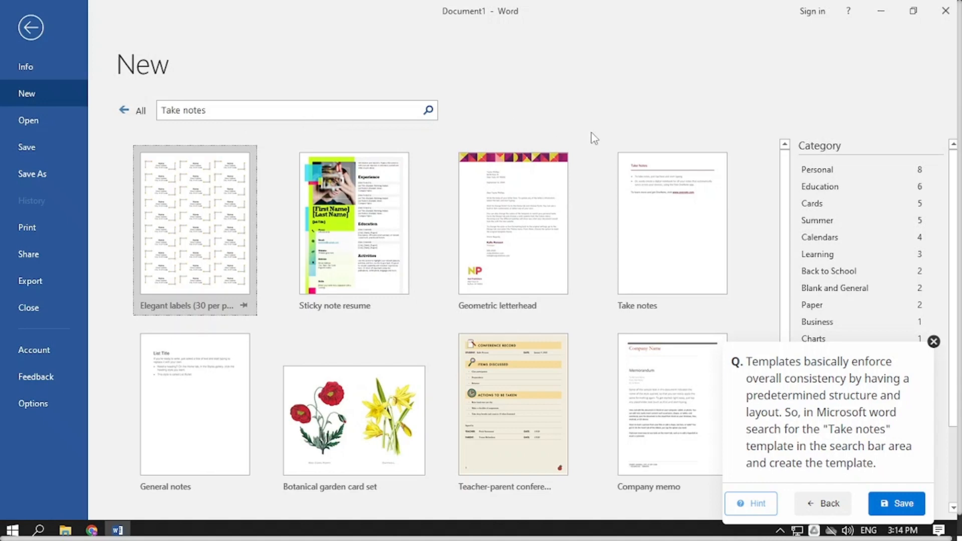
click(659, 250)
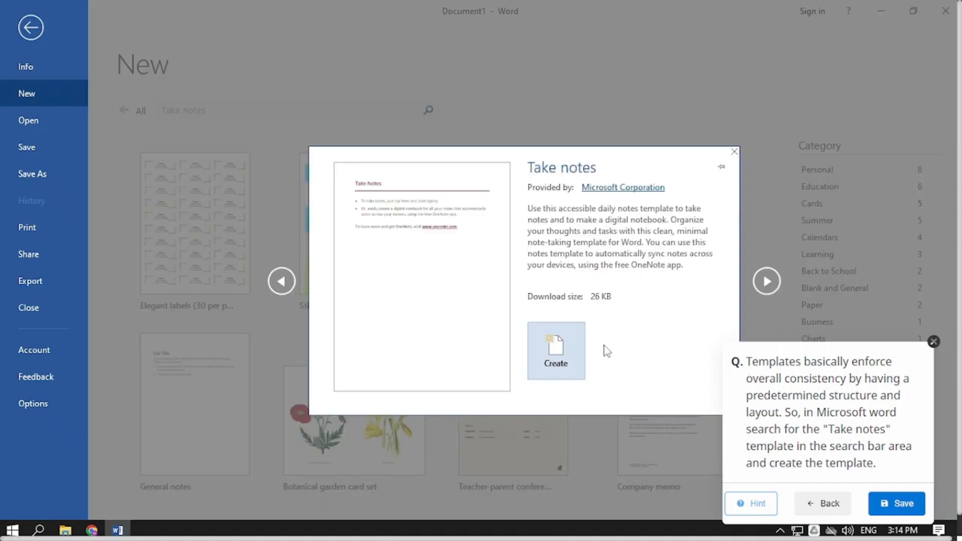
click(556, 353)
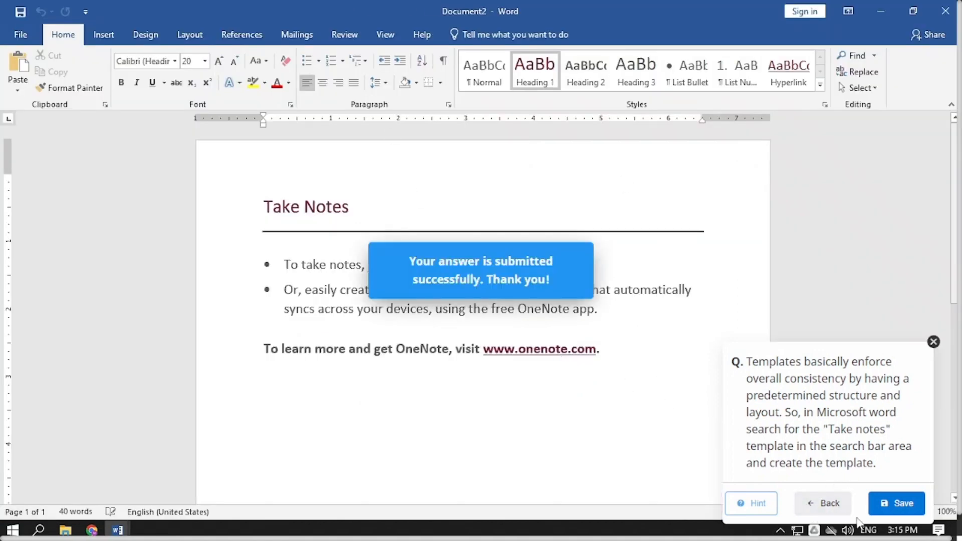
click(829, 511)
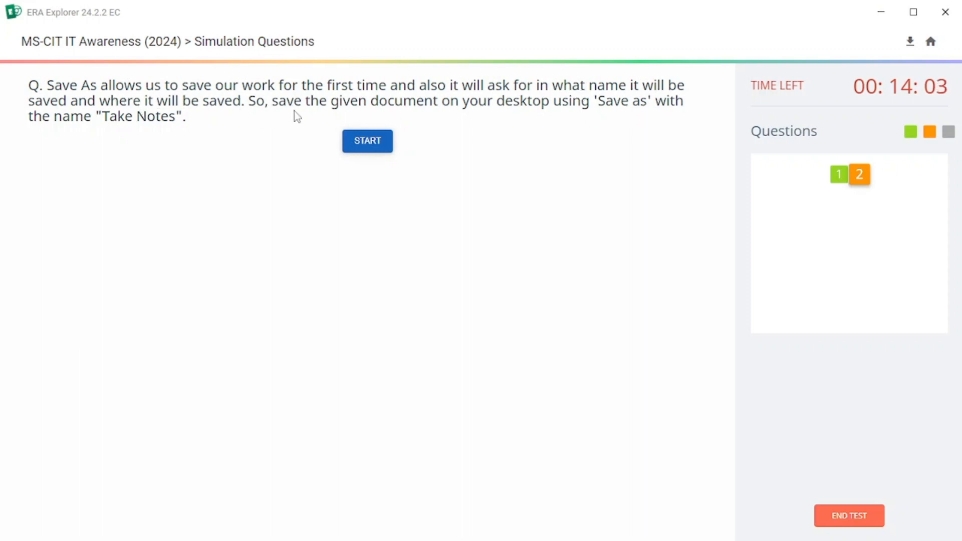
- Start the question 2 task, save its document to the Desktop as "Take Notes" using Save As, and return to the exam
click(371, 143)
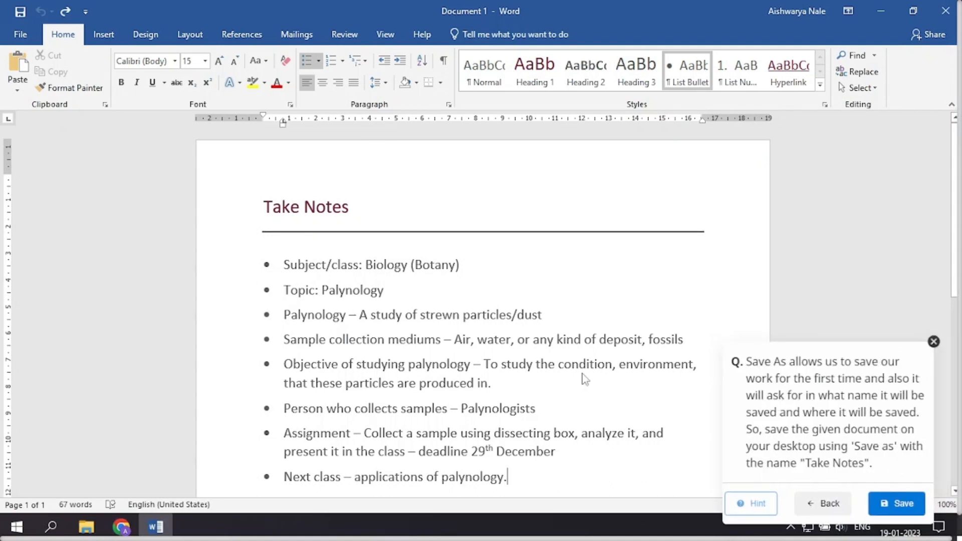
click(20, 35)
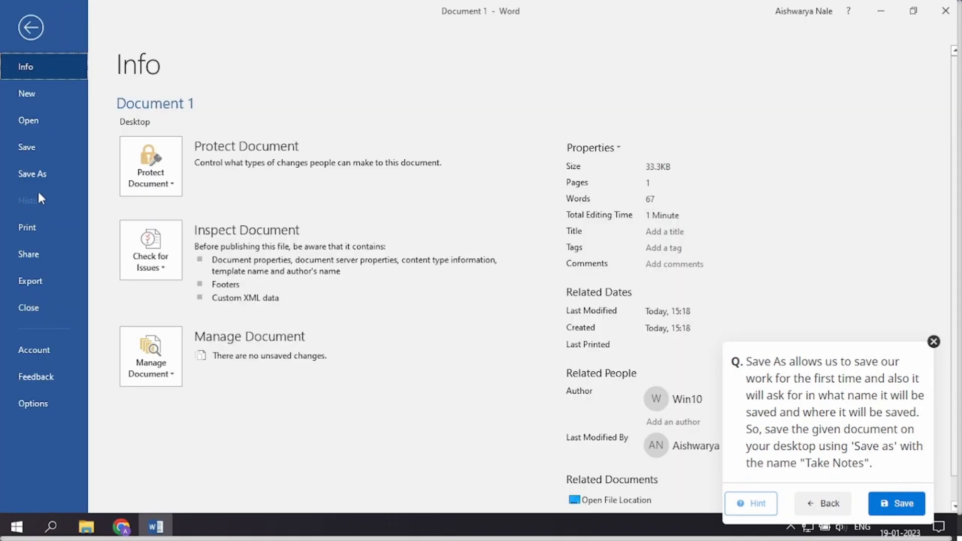
click(38, 176)
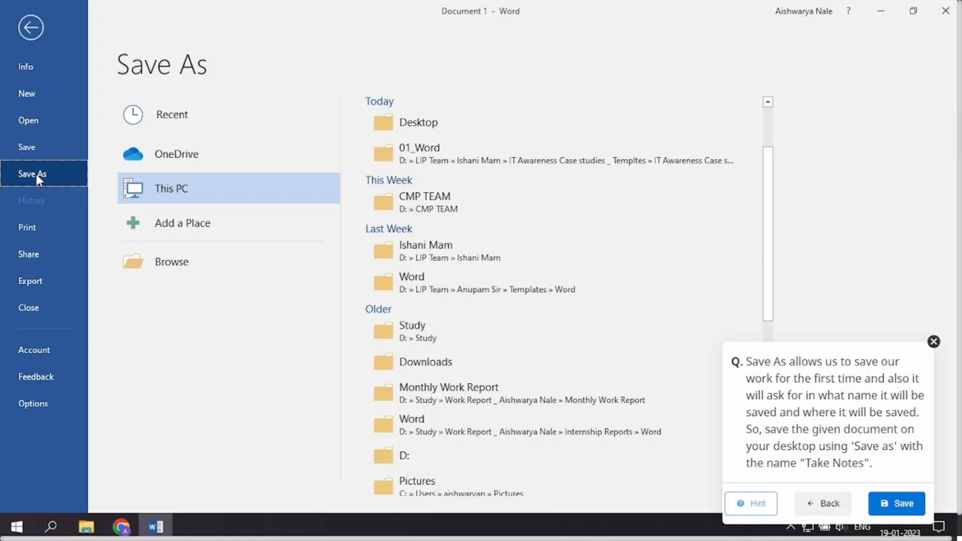
click(408, 125)
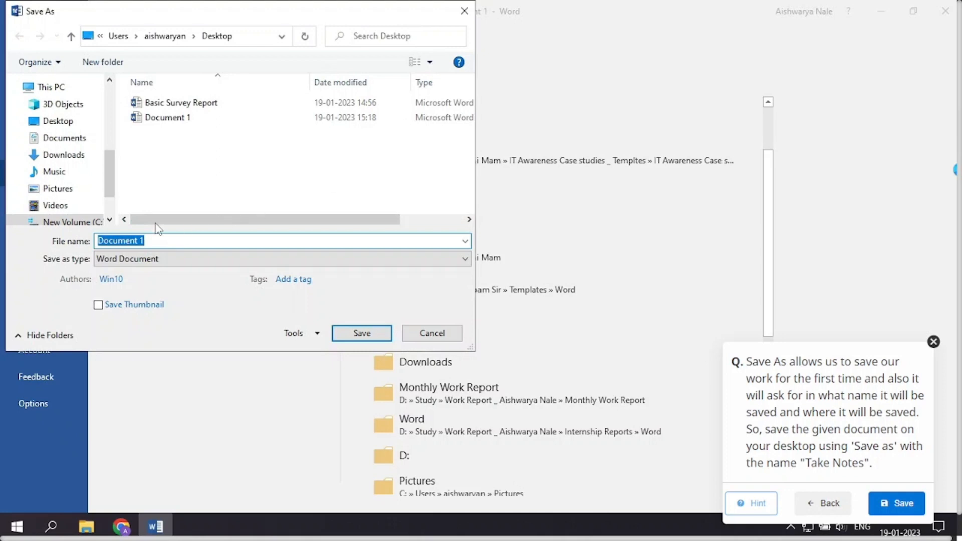
text(Take Notes)
click(359, 339)
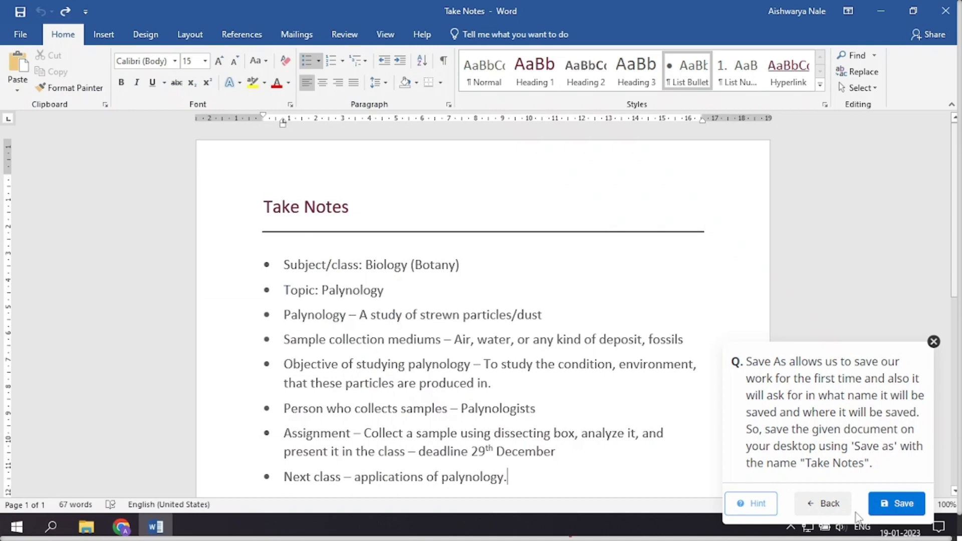
click(825, 505)
- End the Simulation Questions exam by entering the confirmation text "End Exam", and dismiss the closing notice
click(406, 357)
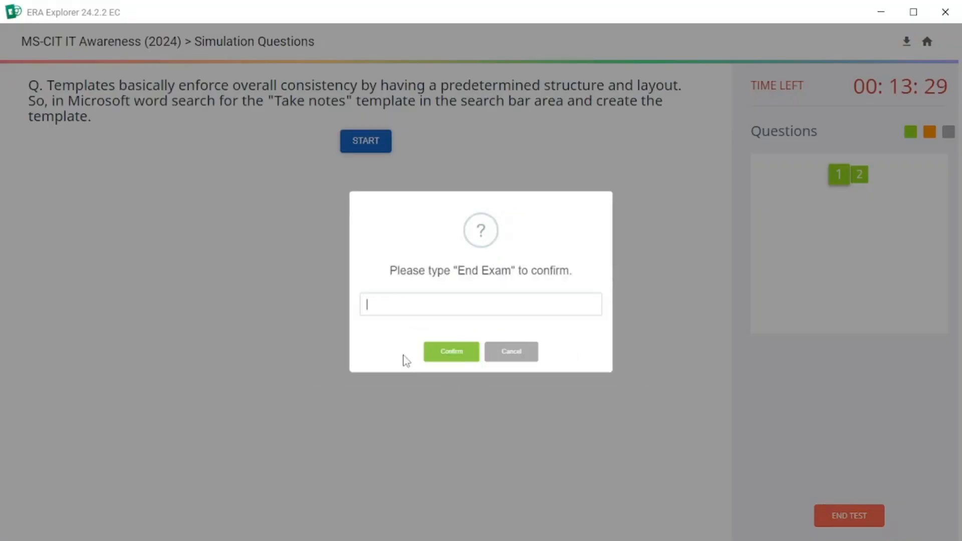
drag(450, 270, 388, 315)
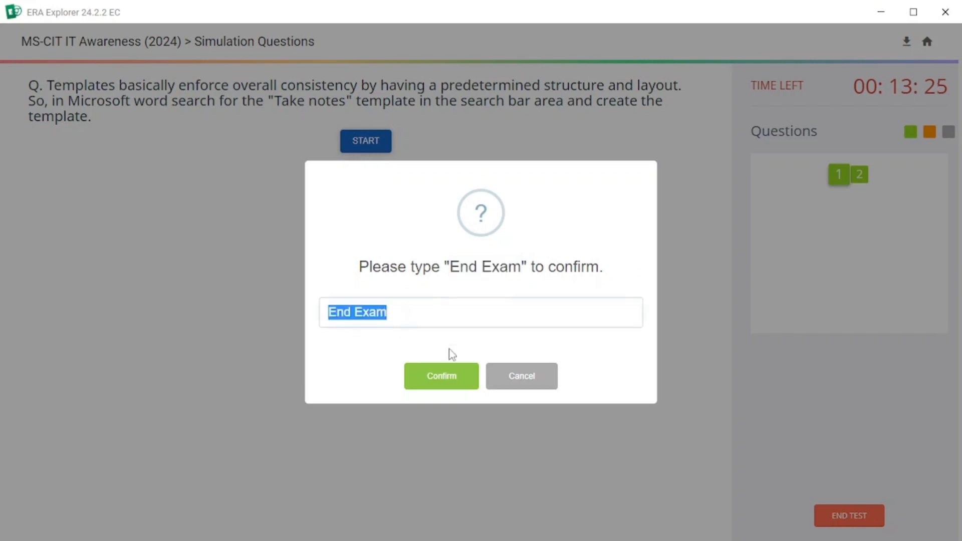
click(454, 385)
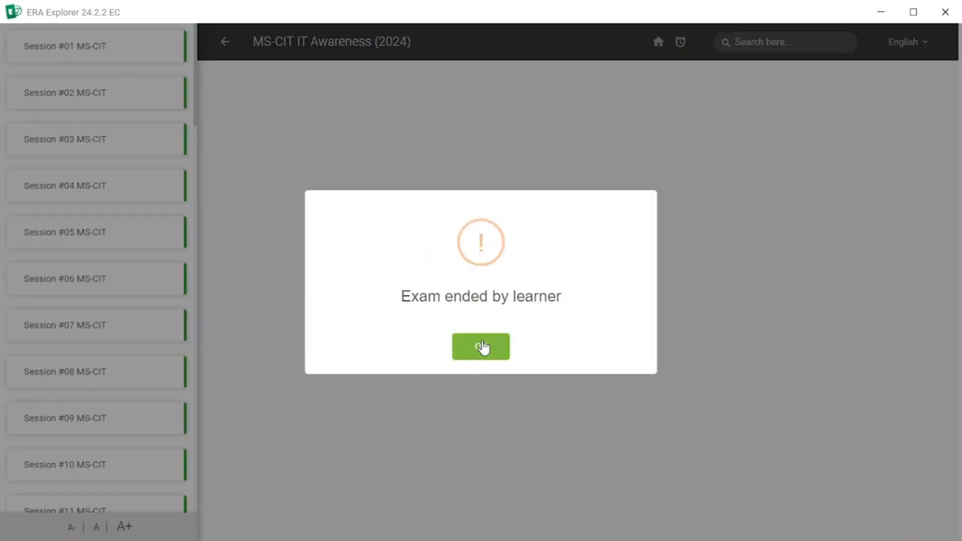
click(482, 349)
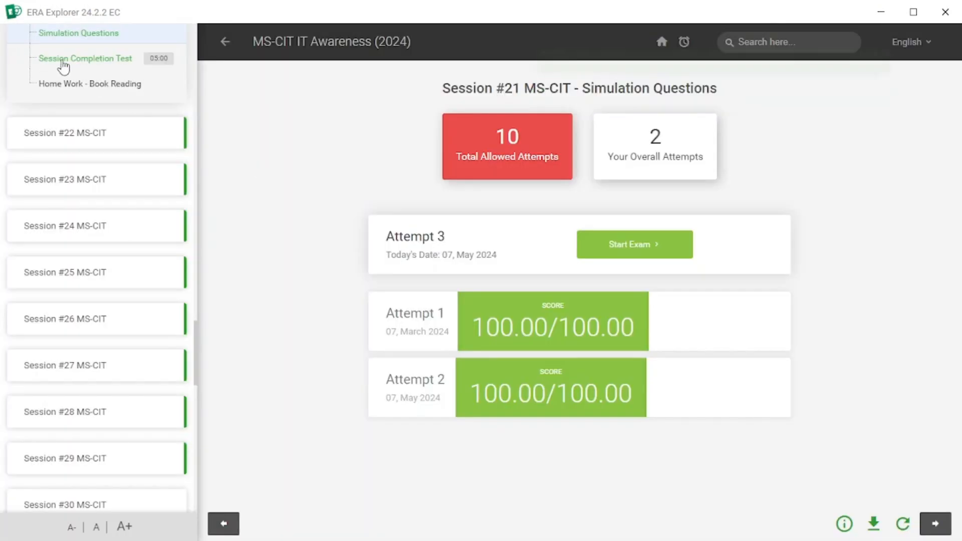
- Start the Session #21 Session Completion Test exam and submit FALSE for the question on microseconds, nanoseconds and picoseconds
click(62, 65)
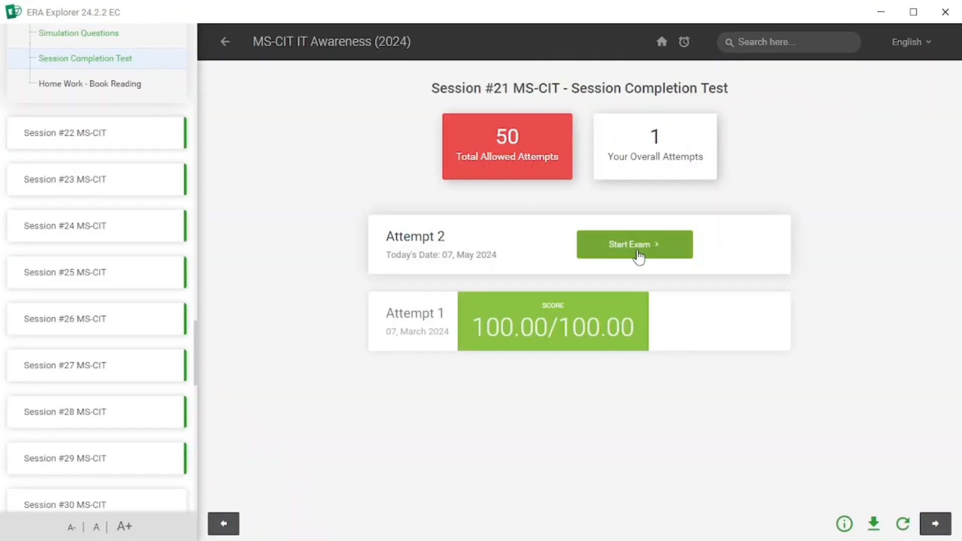
click(632, 253)
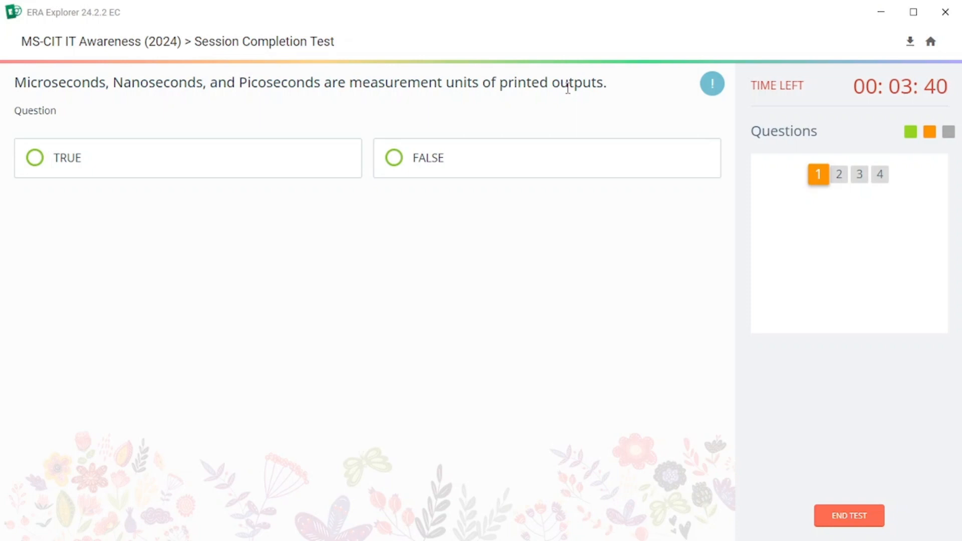
click(421, 163)
click(395, 390)
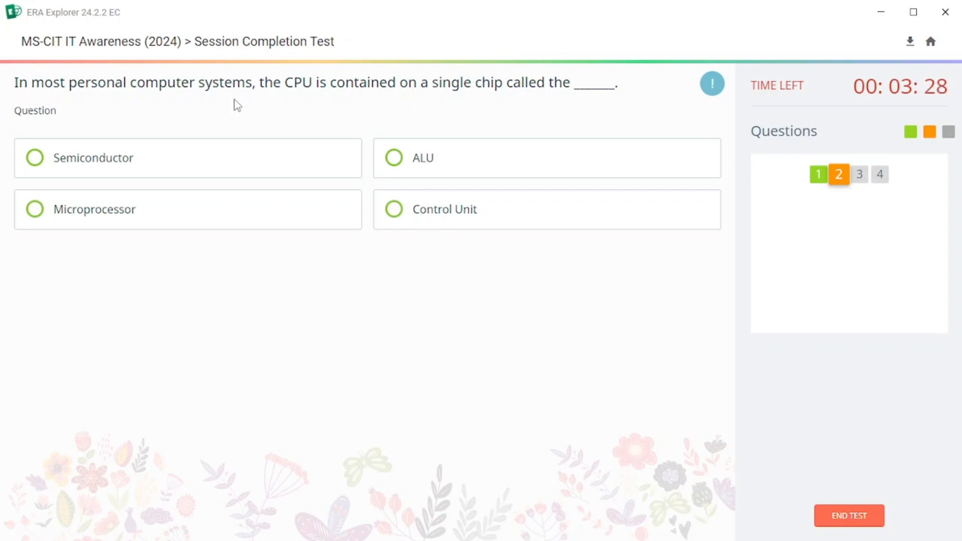
- Submit Microprocessor for question 2, Control Unit and Arithmetic Logic Unit for question 3, and Processor for question 4
click(119, 222)
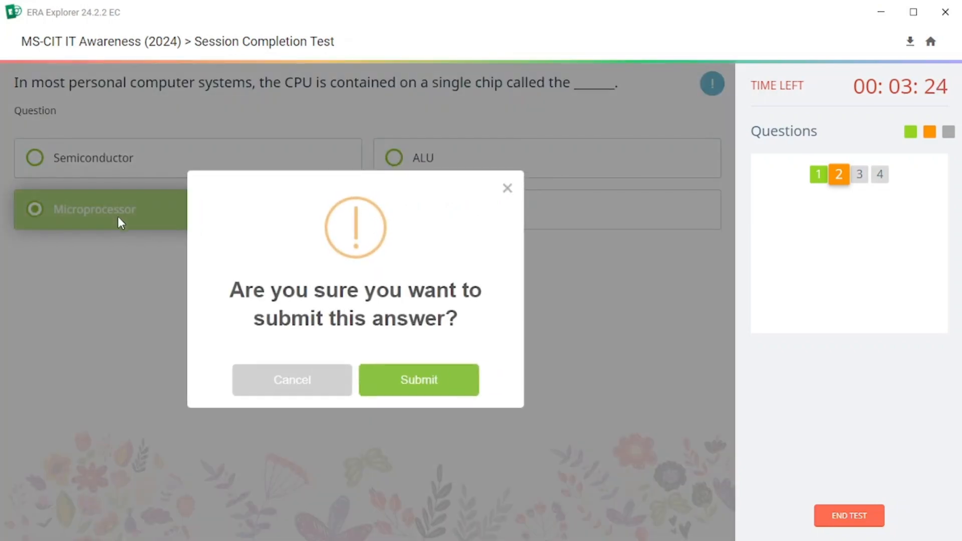
click(382, 382)
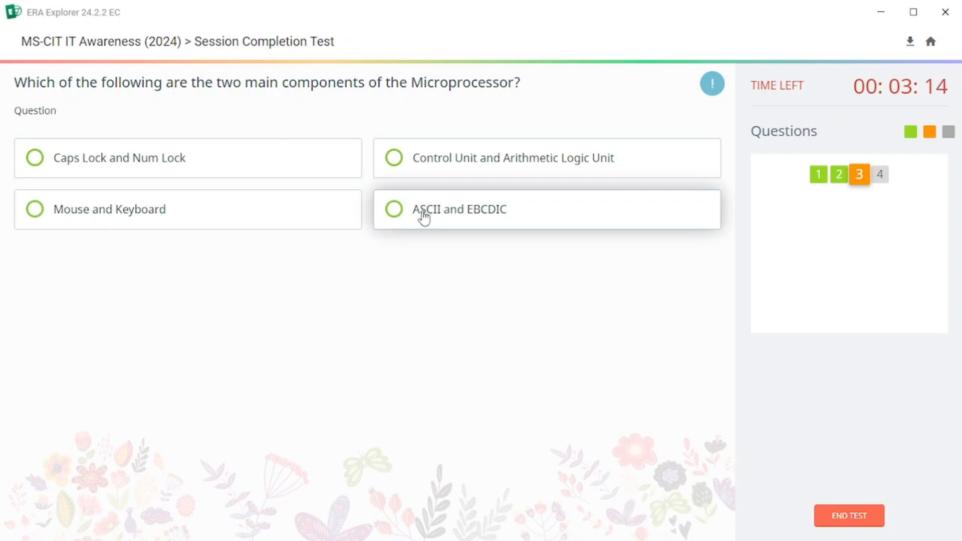
click(442, 168)
click(414, 384)
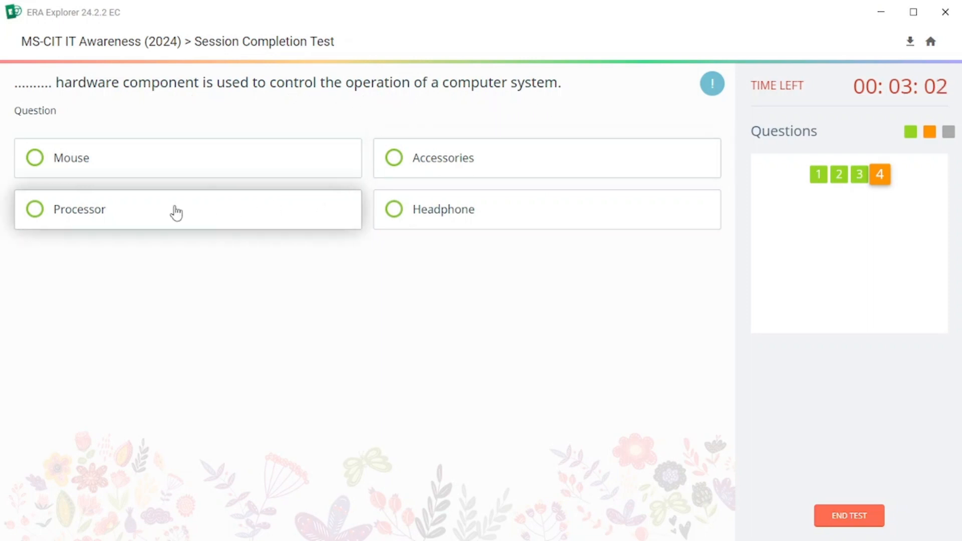
click(101, 220)
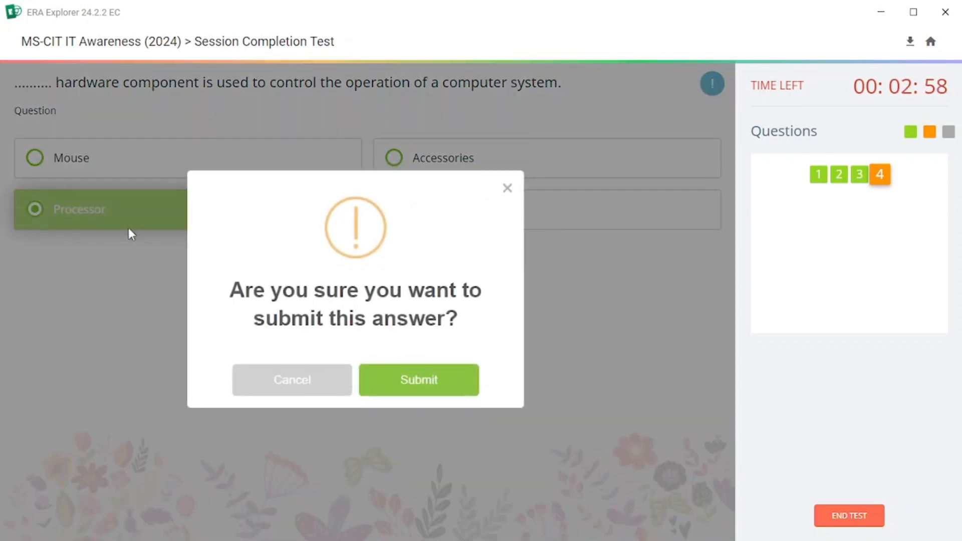
click(404, 393)
- End the Session Completion Test by entering and confirming the text "End Exam"
click(417, 351)
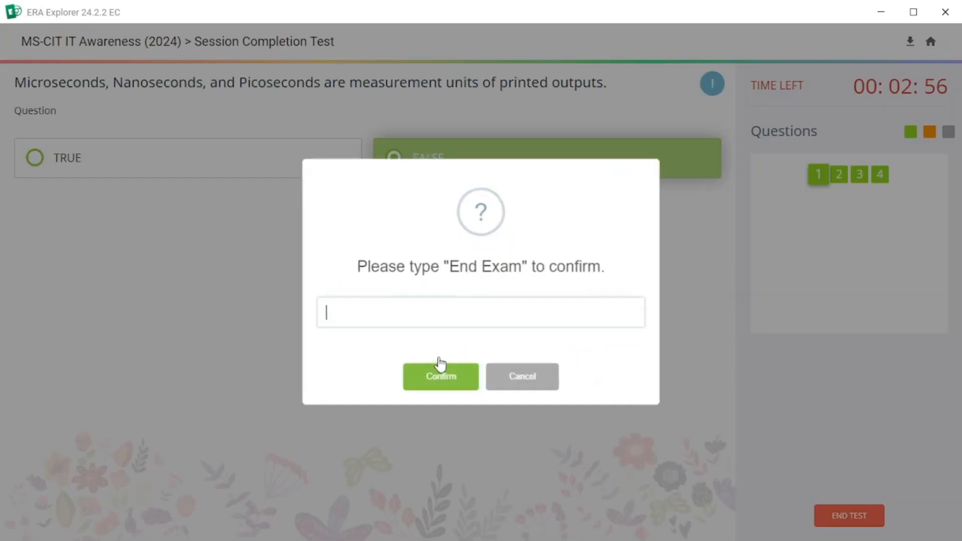
drag(454, 271, 420, 327)
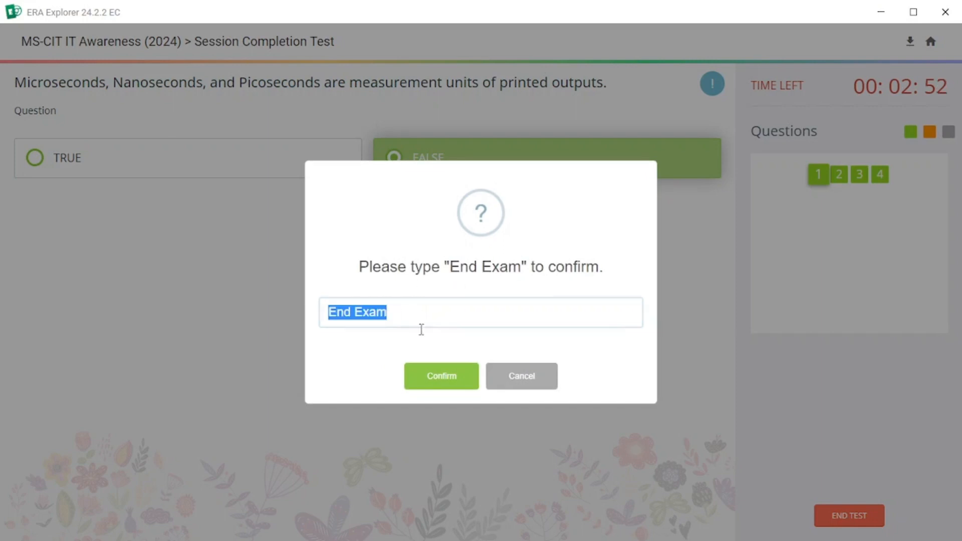
click(436, 387)
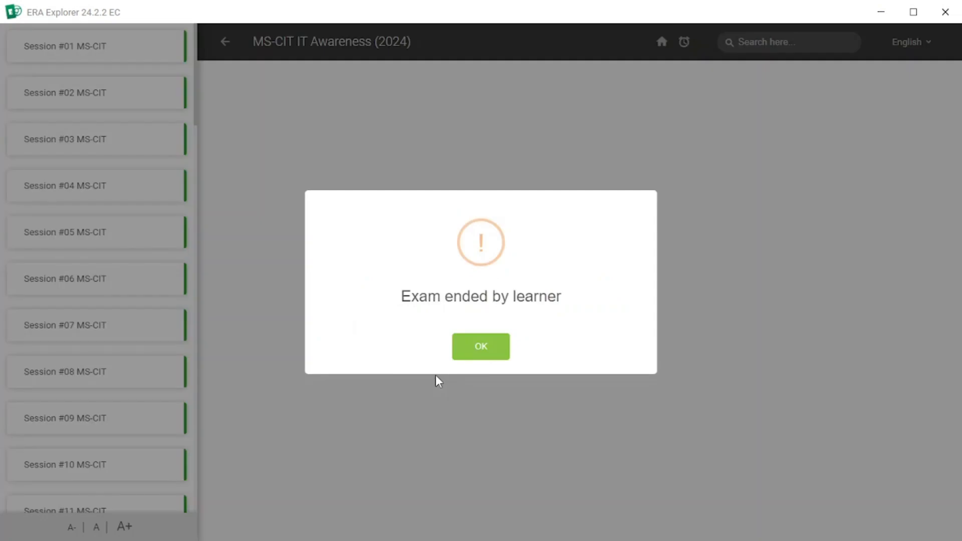